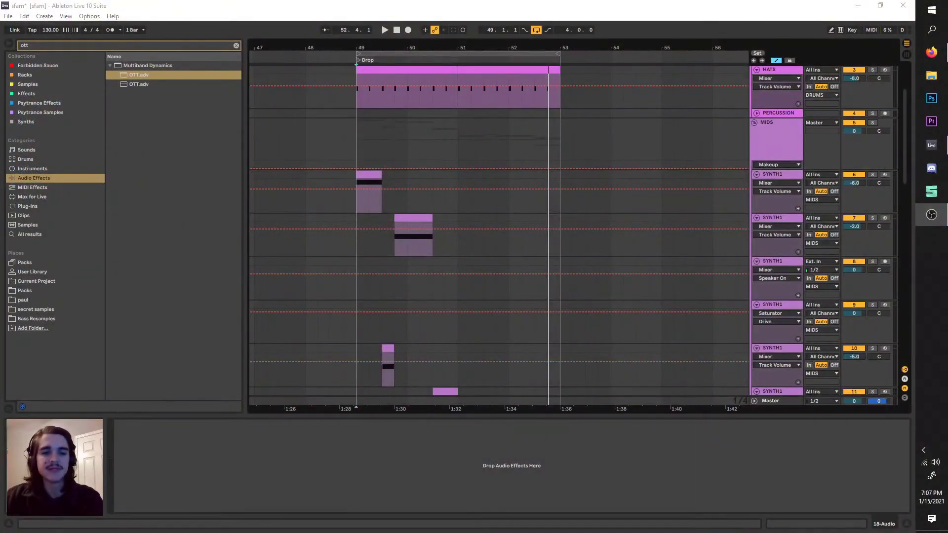
- Select the SYNTH1 track and audition the drop from bar 49 to bar 51
{"action": "left_click", "coordinate": [557, 227]}
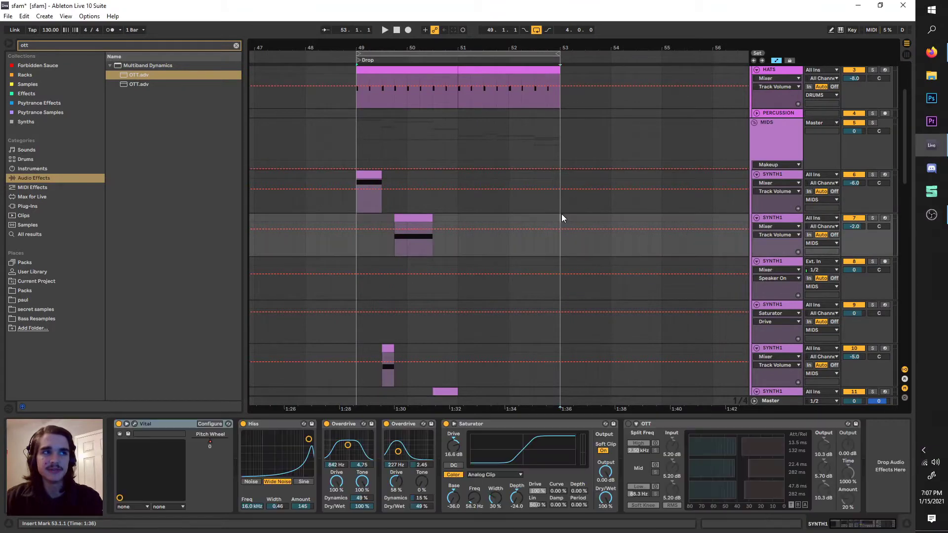
{"action": "scroll", "coordinate": [557, 228], "scroll_direction": "down", "scroll_amount": 2}
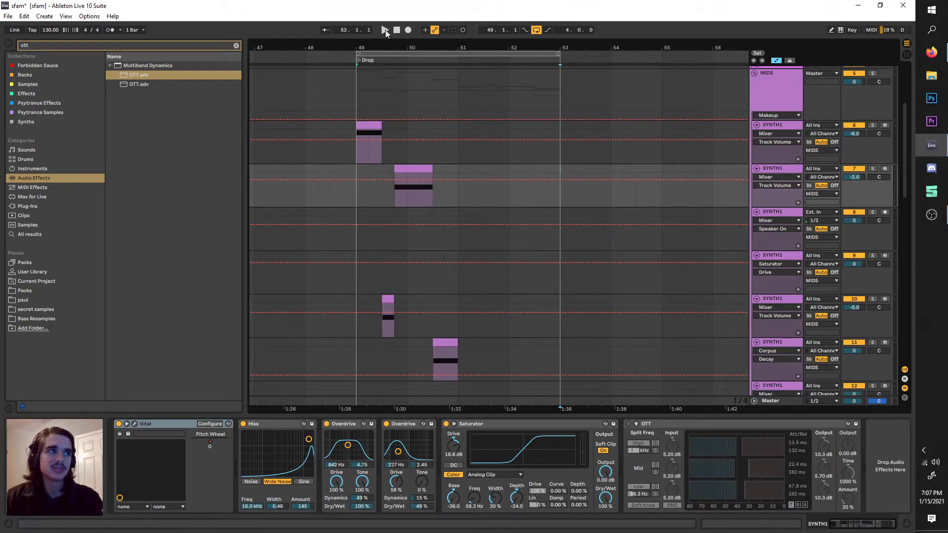
{"action": "left_click", "coordinate": [385, 29]}
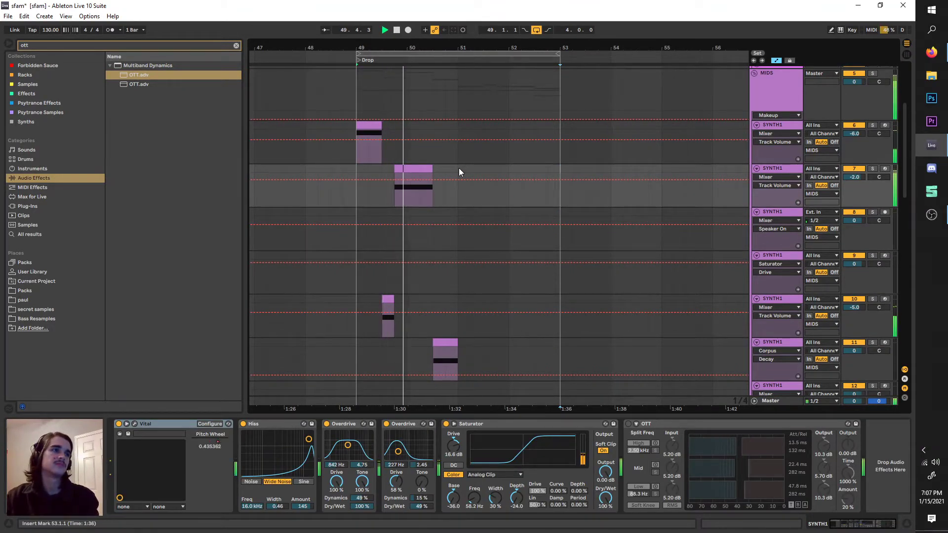
{"action": "left_click", "coordinate": [487, 277]}
{"action": "scroll", "coordinate": [485, 277], "scroll_direction": "down", "scroll_amount": 3}
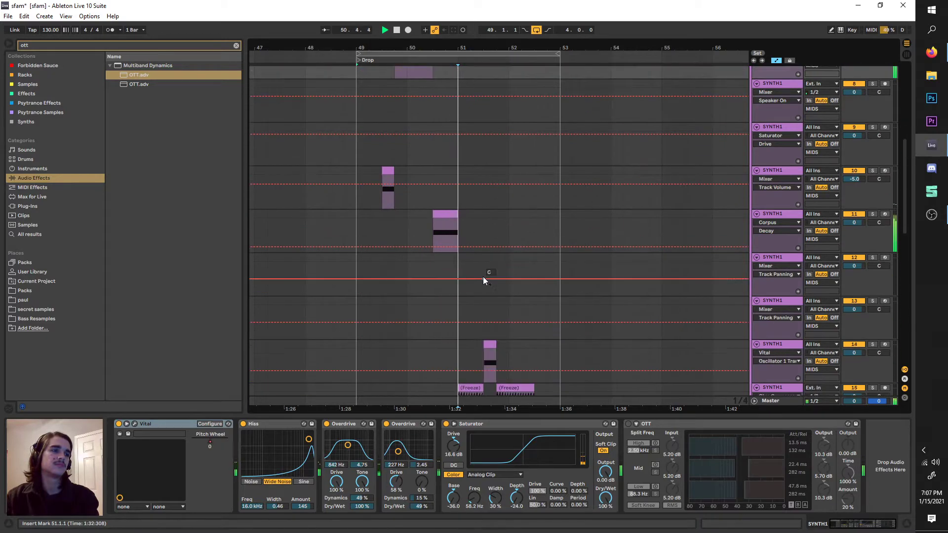
{"action": "scroll", "coordinate": [483, 277], "scroll_direction": "down", "scroll_amount": 2}
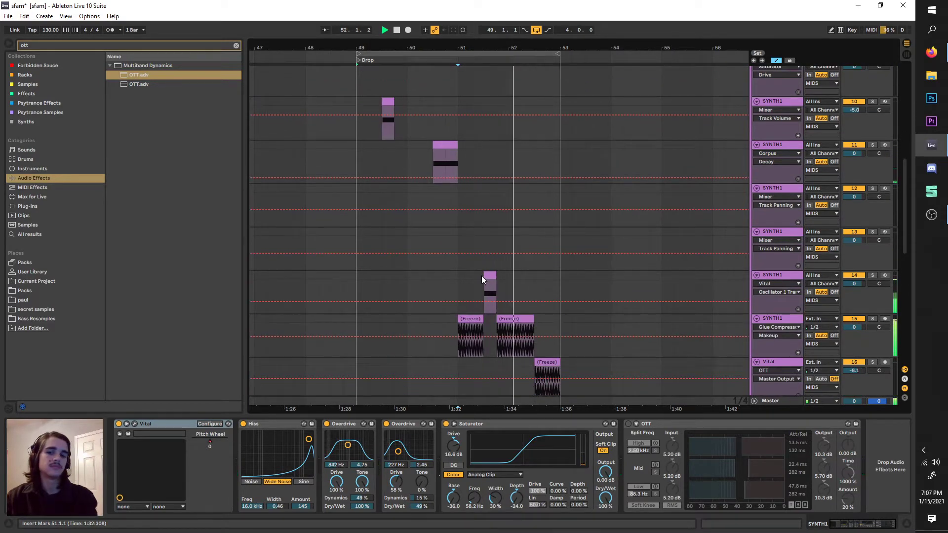
{"action": "left_click", "coordinate": [396, 30]}
{"action": "scroll", "coordinate": [455, 248], "scroll_direction": "up", "scroll_amount": 3}
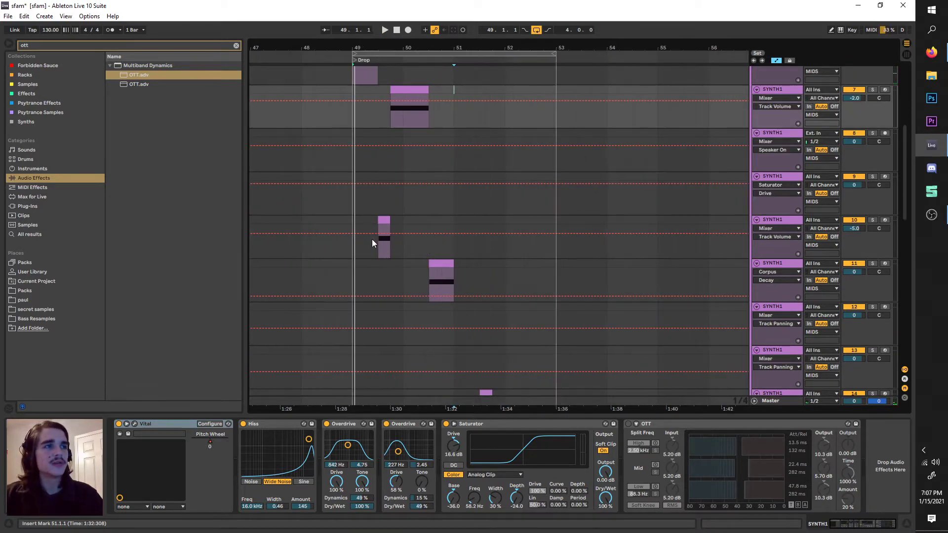
{"action": "scroll", "coordinate": [372, 240], "scroll_direction": "left", "scroll_amount": 1}
- Select the first SYNTH1 track and solo it while playing from bar 49
{"action": "left_click", "coordinate": [413, 161]}
{"action": "scroll", "coordinate": [410, 162], "scroll_direction": "up", "scroll_amount": 1}
{"action": "scroll", "coordinate": [410, 160], "scroll_direction": "up", "scroll_amount": 1}
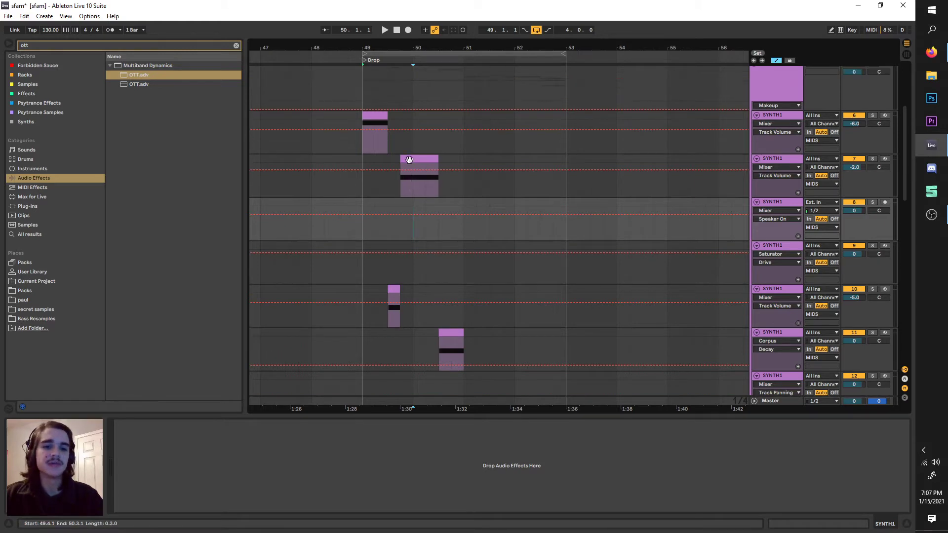
{"action": "scroll", "coordinate": [703, 109], "scroll_direction": "up", "scroll_amount": 1}
{"action": "left_click", "coordinate": [770, 124]}
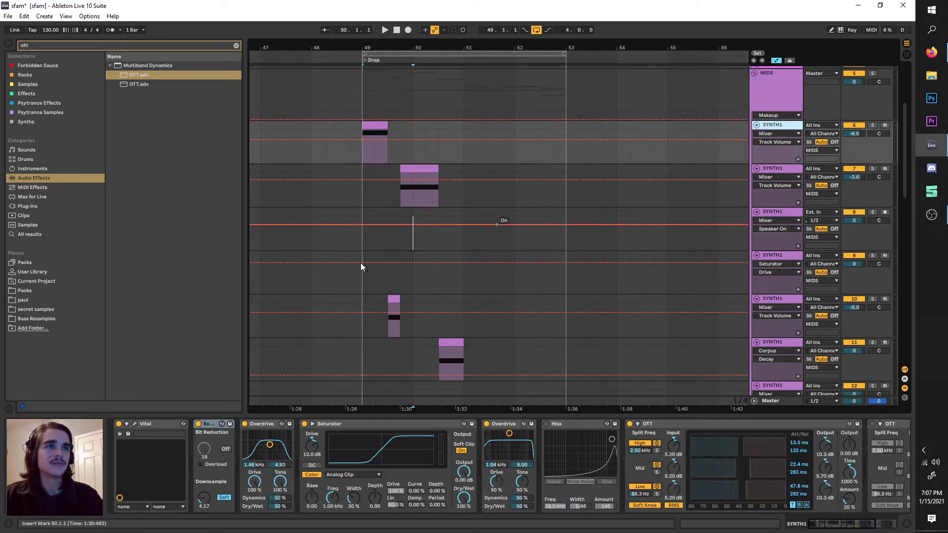
{"action": "key", "text": "space"}
{"action": "left_click", "coordinate": [872, 125]}
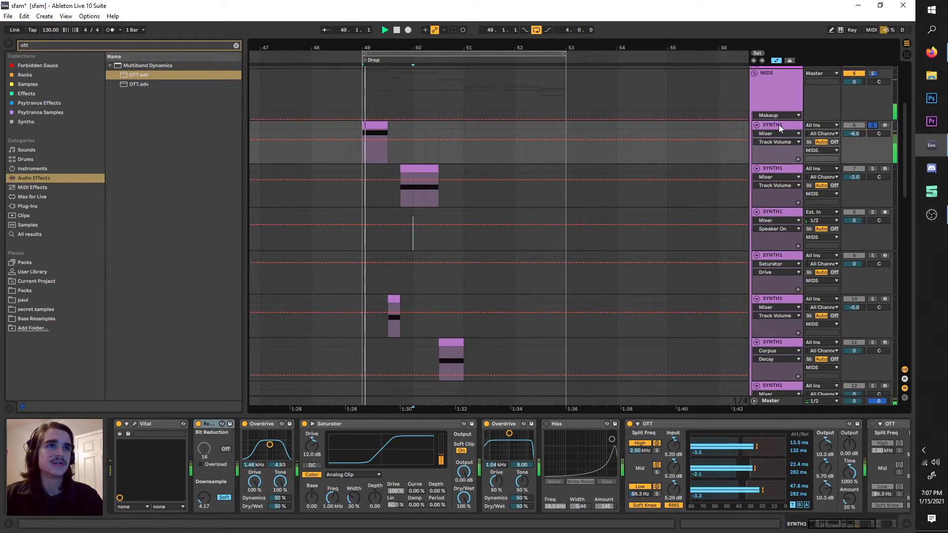
{"action": "scroll", "coordinate": [626, 164], "scroll_direction": "up", "scroll_amount": 4}
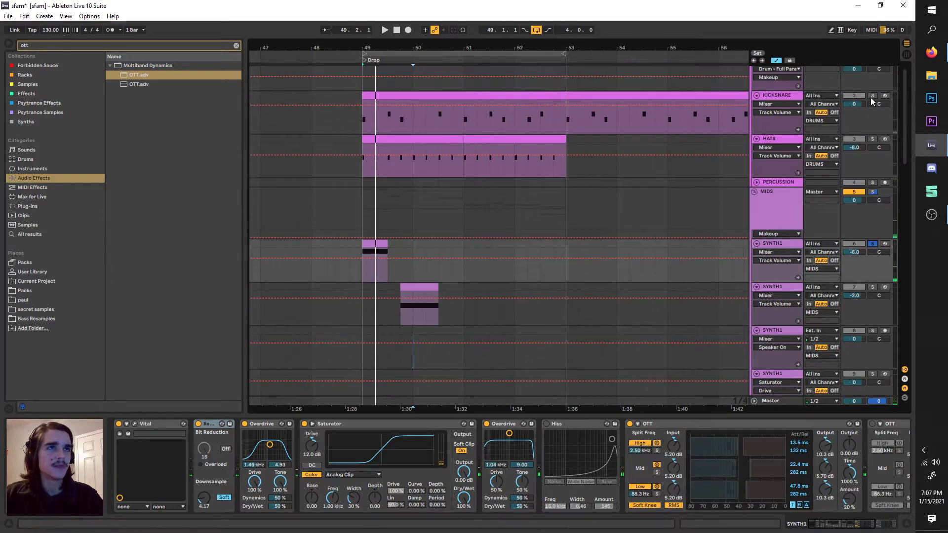
- Compare solos on HATS and KICKSNARE, then solo the first SYNTH1 track again
{"action": "key", "text": "space"}
{"action": "left_click", "coordinate": [873, 139]}
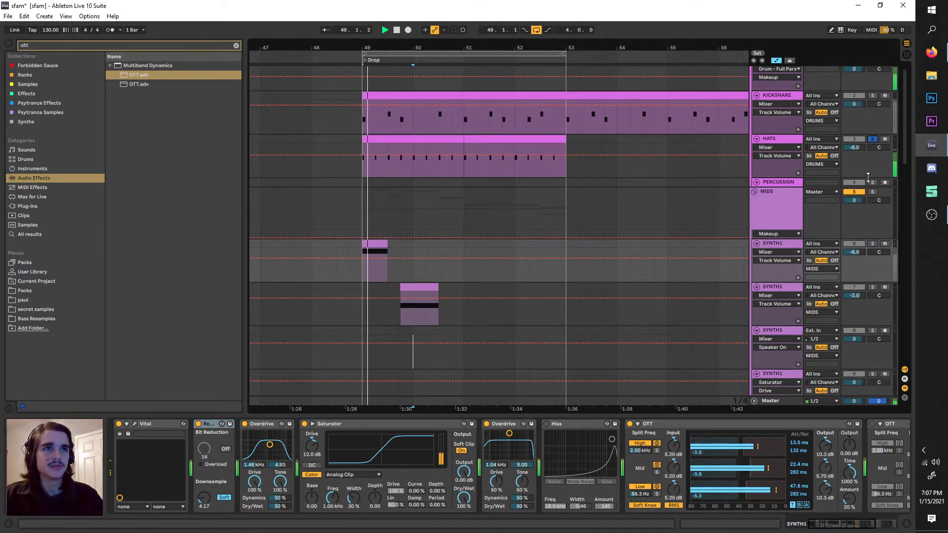
{"action": "key", "text": "space"}
{"action": "left_click", "coordinate": [872, 96]}
{"action": "left_click", "coordinate": [872, 96]}
{"action": "left_click", "coordinate": [872, 244]}
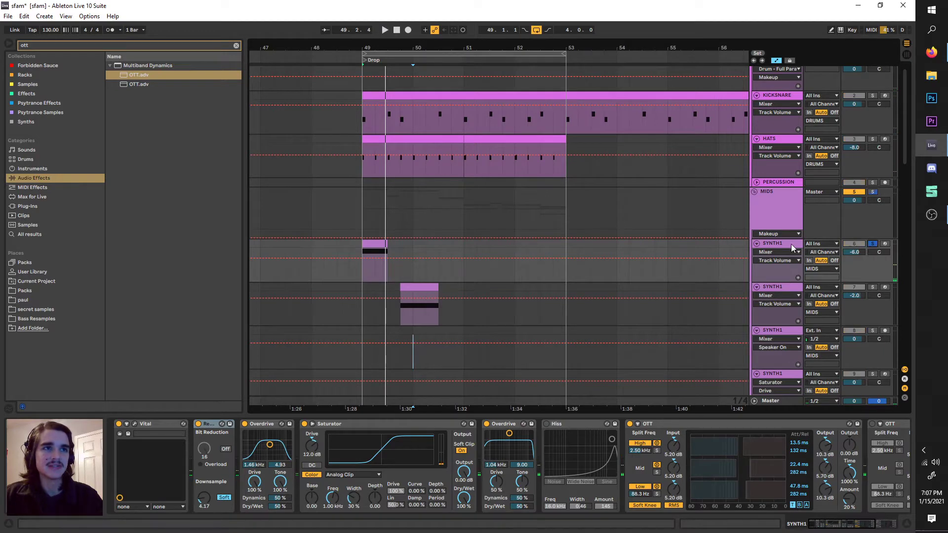
- Open Vital's editor and audition the patch with oscillator 2 switched off
{"action": "left_click", "coordinate": [134, 424]}
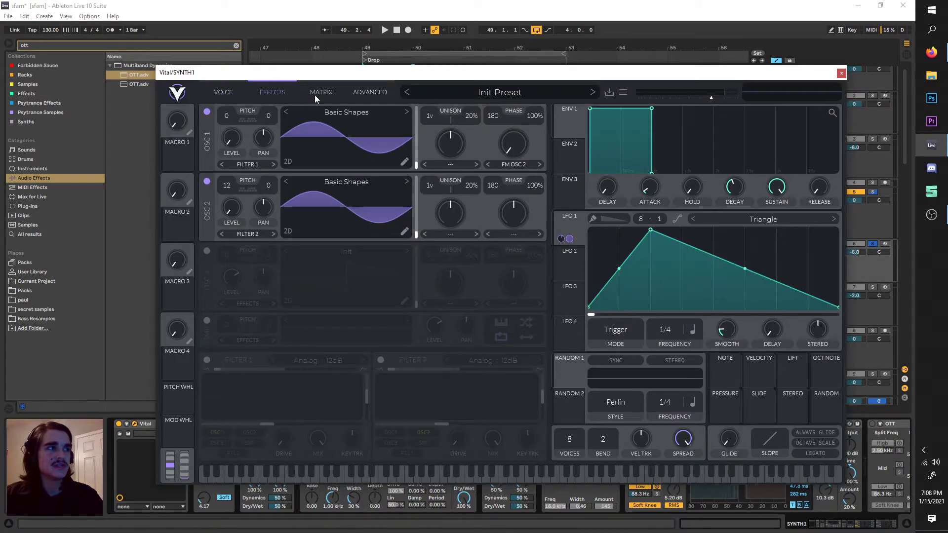
{"action": "left_click", "coordinate": [316, 94]}
{"action": "left_click", "coordinate": [228, 90]}
{"action": "key", "text": "space"}
{"action": "left_click", "coordinate": [207, 181]}
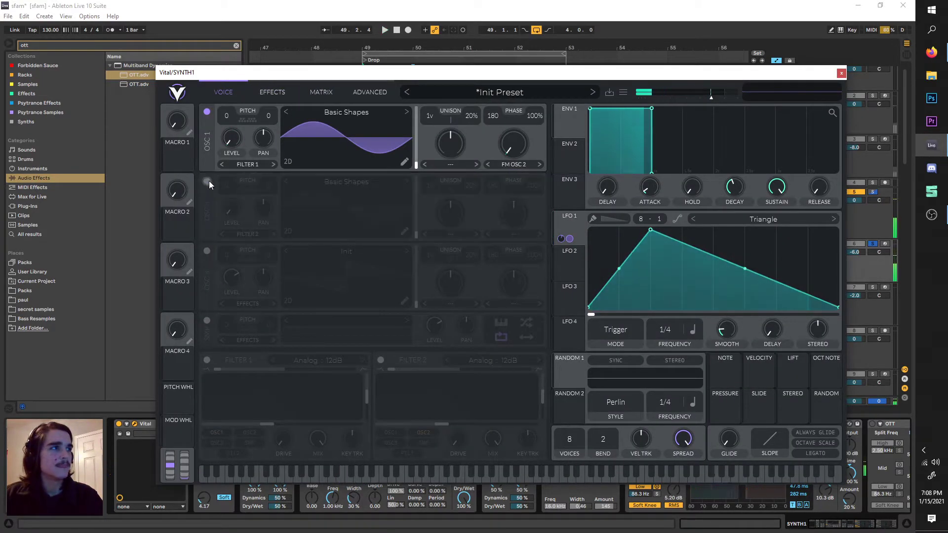
{"action": "key", "text": "space"}
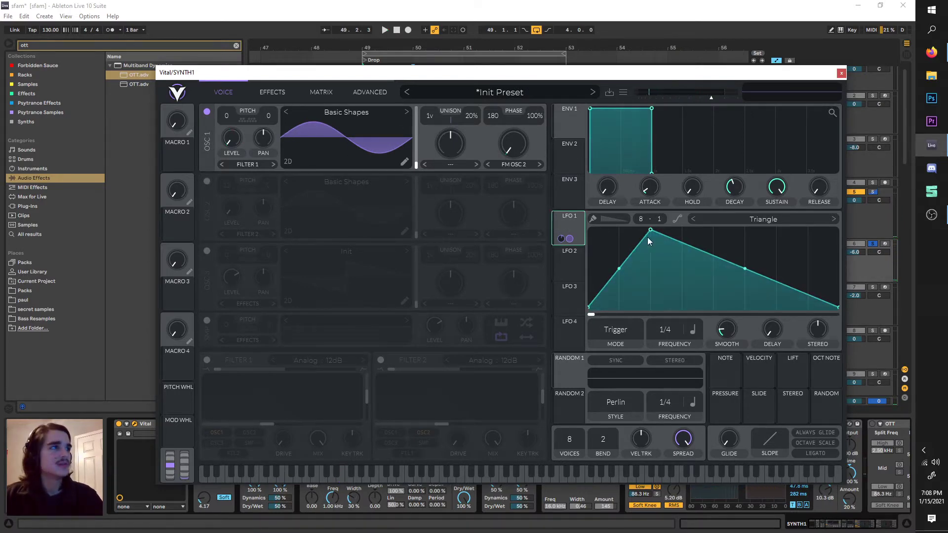
- Route LFO 1 onto oscillator 2, switch oscillator 2 back on and audition the layered patch
{"action": "left_click_drag", "start_coordinate": [560, 242], "coordinate": [271, 154]}
{"action": "left_click_drag", "start_coordinate": [558, 232], "coordinate": [226, 199]}
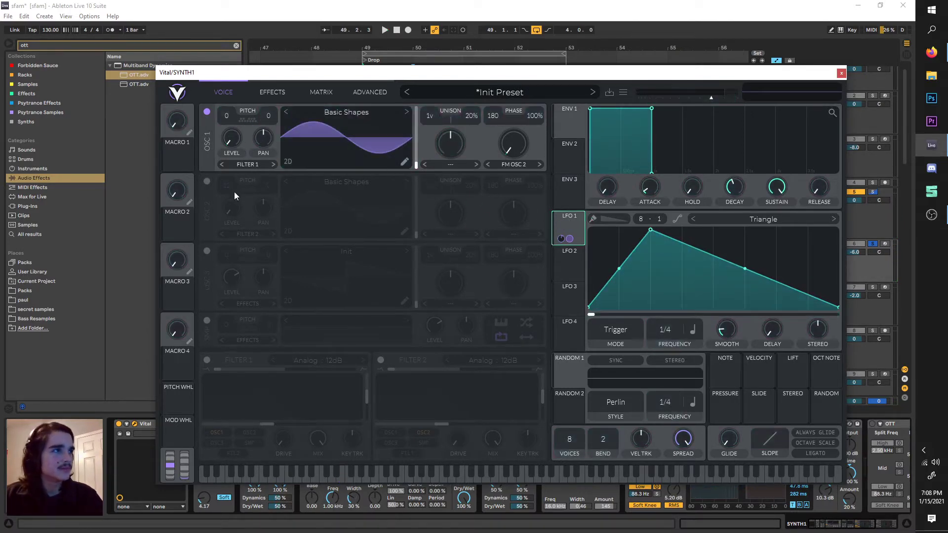
{"action": "left_click", "coordinate": [207, 180]}
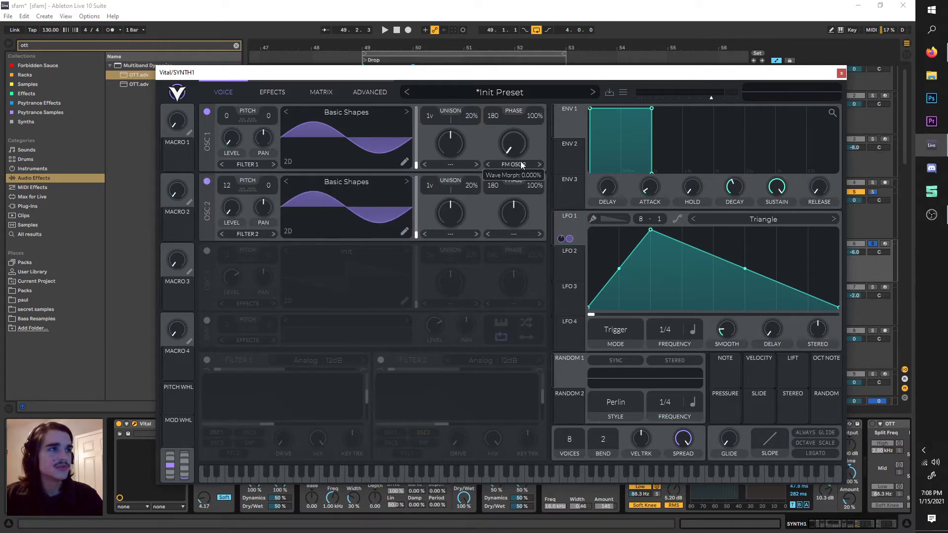
{"action": "left_click", "coordinate": [337, 181]}
{"action": "left_click", "coordinate": [230, 188]}
{"action": "scroll", "coordinate": [228, 182], "scroll_direction": "up", "scroll_amount": 12}
{"action": "left_click", "coordinate": [346, 182]}
{"action": "left_click", "coordinate": [698, 186]}
{"action": "key", "text": "space"}
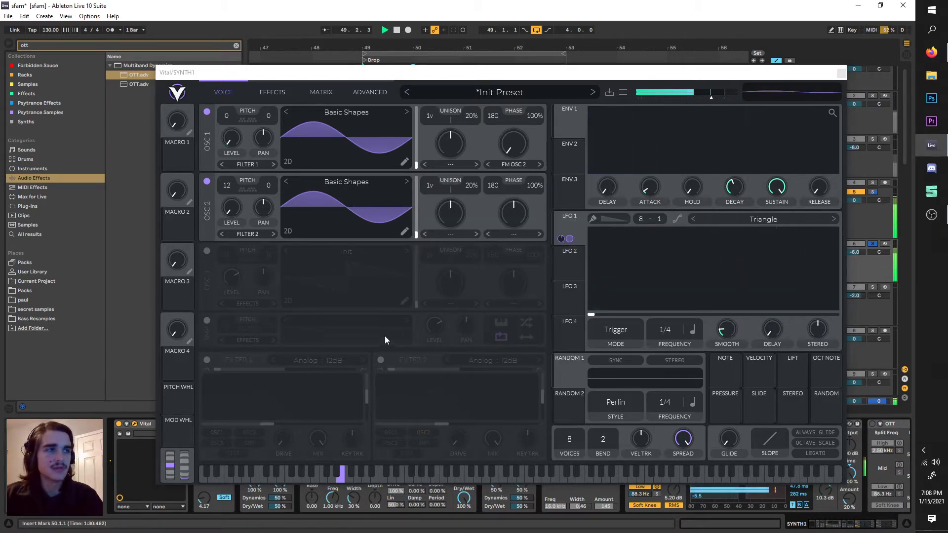
- Close Vital and bypass the Redux and first Overdrive devices
{"action": "left_click", "coordinate": [134, 425]}
{"action": "left_click", "coordinate": [198, 425]}
{"action": "key", "text": "space"}
{"action": "left_click", "coordinate": [244, 424]}
- Bypass the Saturator, second Overdrive and OTT, then play from bar 49
{"action": "left_click", "coordinate": [305, 424]}
{"action": "left_click", "coordinate": [487, 423]}
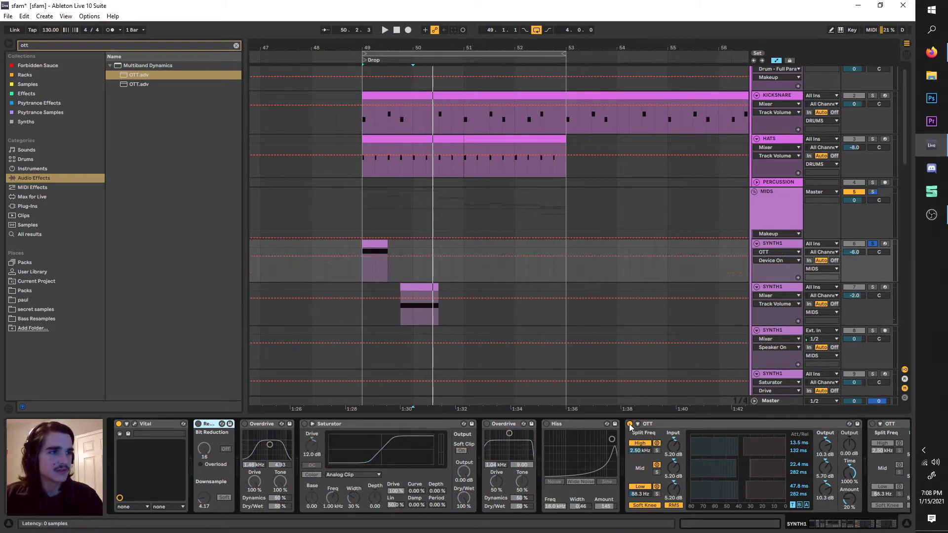
{"action": "left_click", "coordinate": [630, 425]}
{"action": "scroll", "coordinate": [617, 452], "scroll_direction": "down", "scroll_amount": 3}
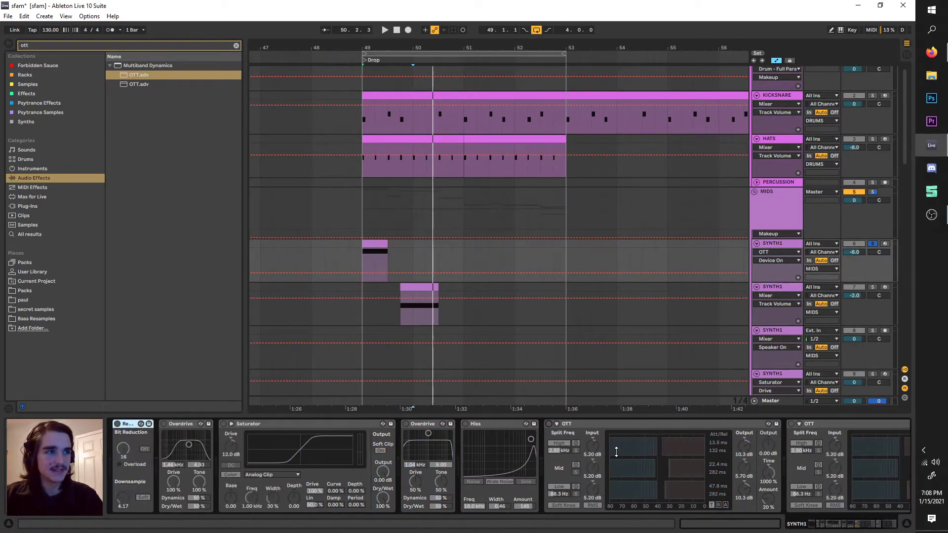
{"action": "scroll", "coordinate": [616, 452], "scroll_direction": "up", "scroll_amount": 3}
{"action": "key", "text": "space"}
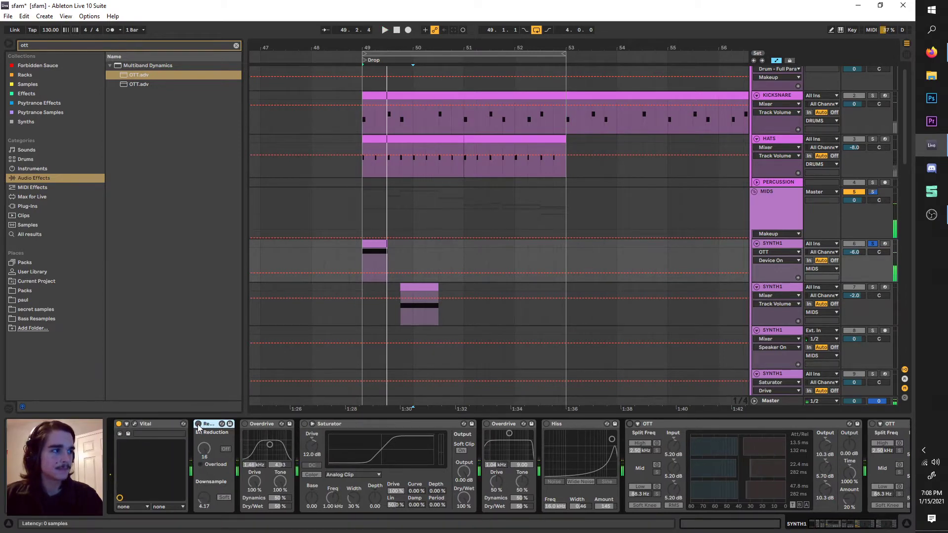
- Re-enable Redux with lower, soft-mode downsampling, then the first Overdrive and the Saturator
{"action": "left_click", "coordinate": [198, 425]}
{"action": "left_click_drag", "start_coordinate": [204, 498], "coordinate": [206, 502]}
{"action": "key", "text": "space"}
{"action": "key", "text": "space"}
{"action": "key", "text": "space"}
{"action": "key", "text": "space"}
{"action": "key", "text": "space"}
{"action": "key", "text": "space"}
{"action": "key", "text": "space"}
{"action": "key", "text": "space"}
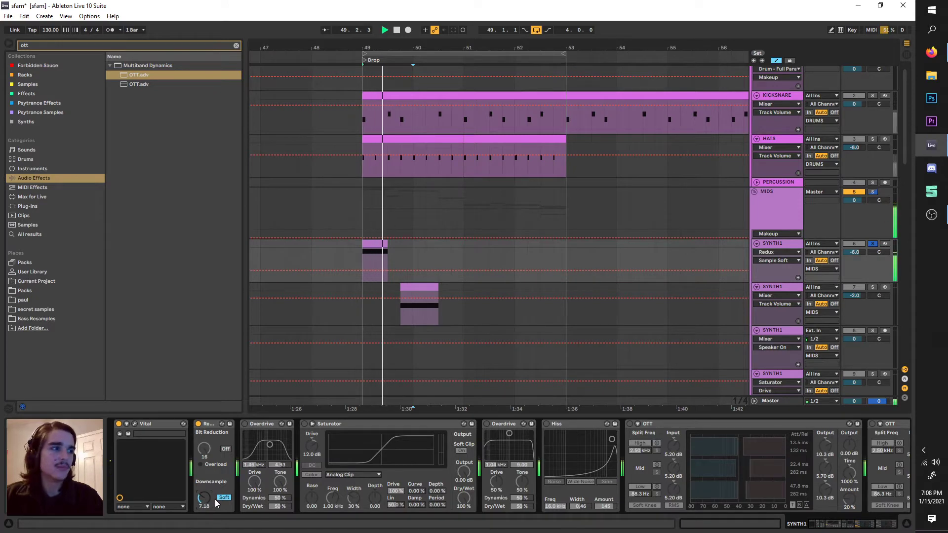
{"action": "left_click", "coordinate": [222, 498]}
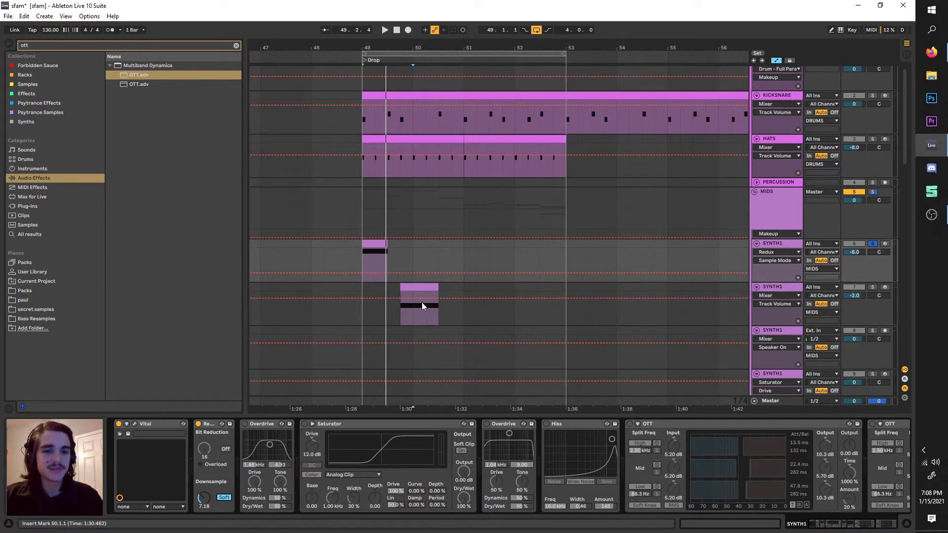
{"action": "left_click", "coordinate": [245, 425]}
{"action": "key", "text": "space"}
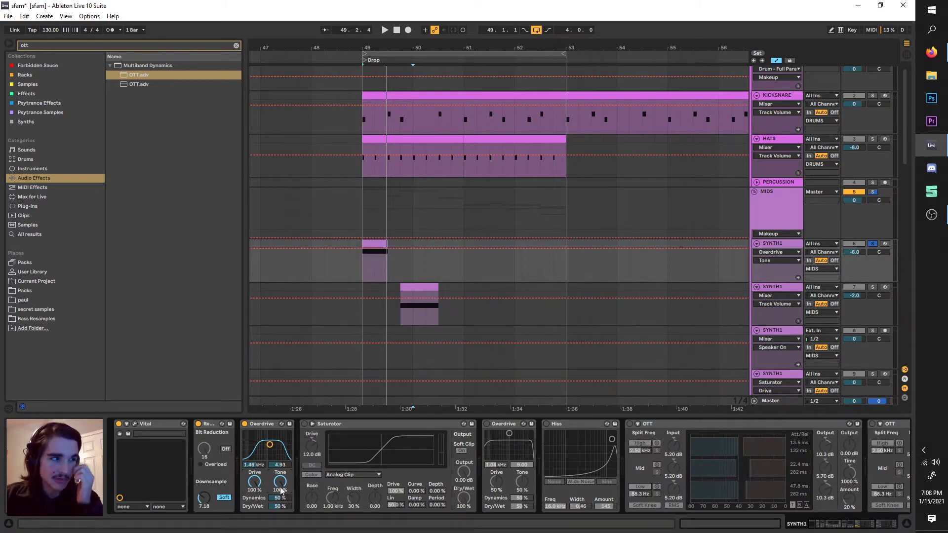
{"action": "left_click", "coordinate": [303, 425]}
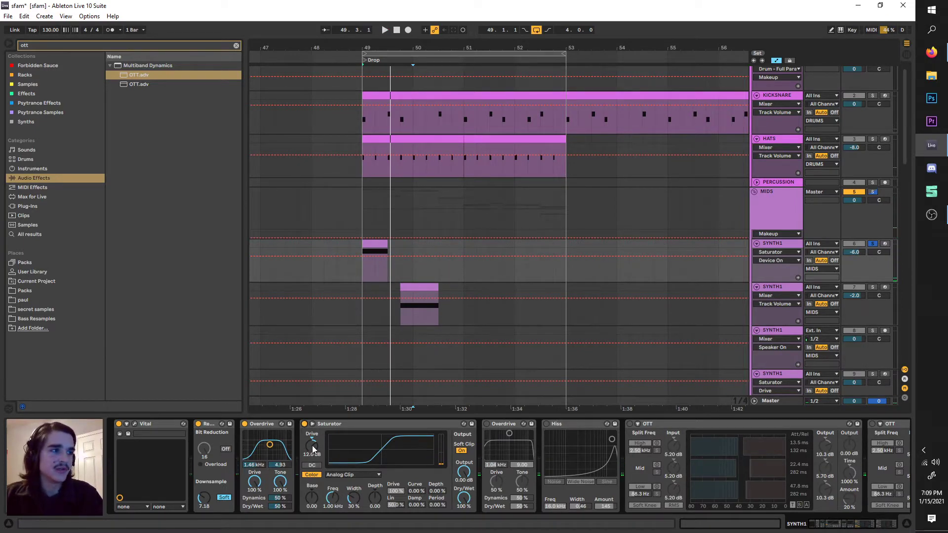
- Re-enable the second Overdrive, Hiss and both OTT compressors, then audition the chain
{"action": "left_click", "coordinate": [486, 424]}
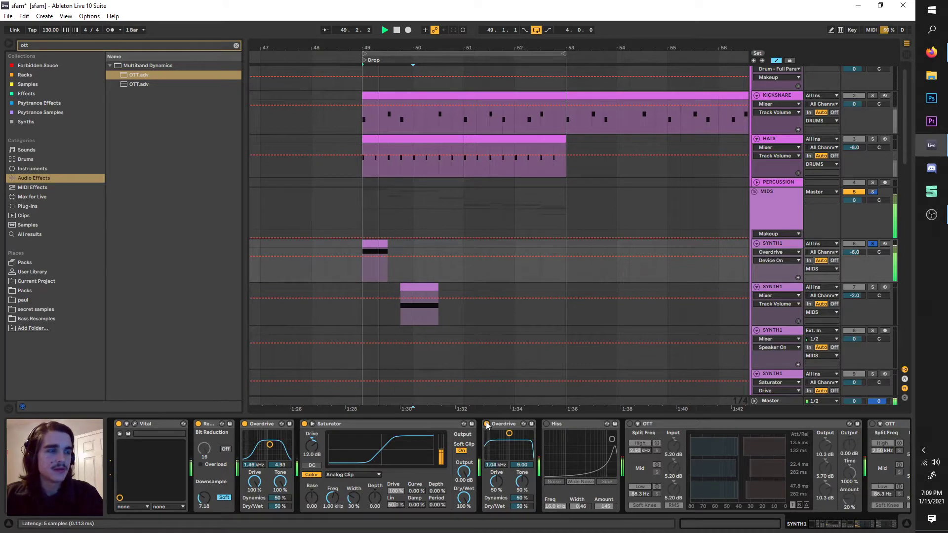
{"action": "scroll", "coordinate": [546, 446], "scroll_direction": "right", "scroll_amount": 2}
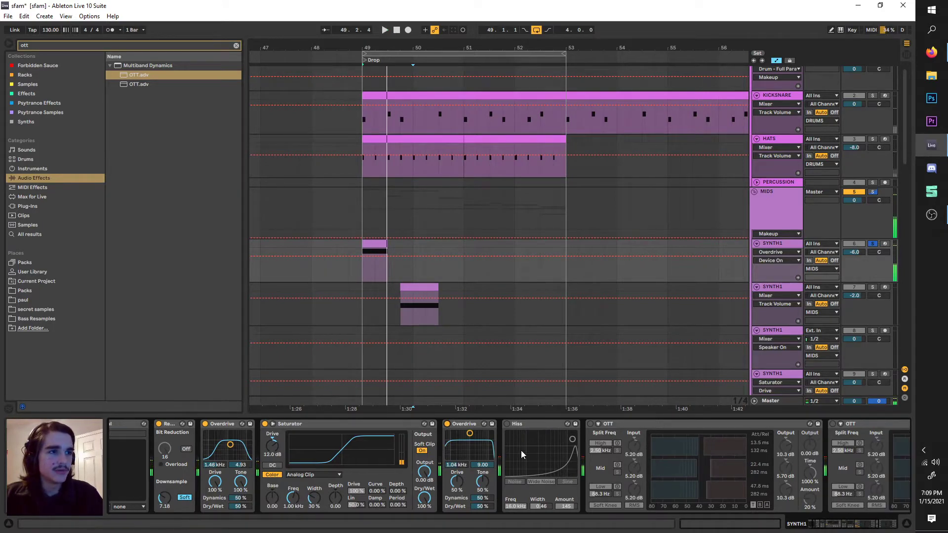
{"action": "left_click", "coordinate": [507, 424]}
{"action": "scroll", "coordinate": [549, 482], "scroll_direction": "right", "scroll_amount": 3}
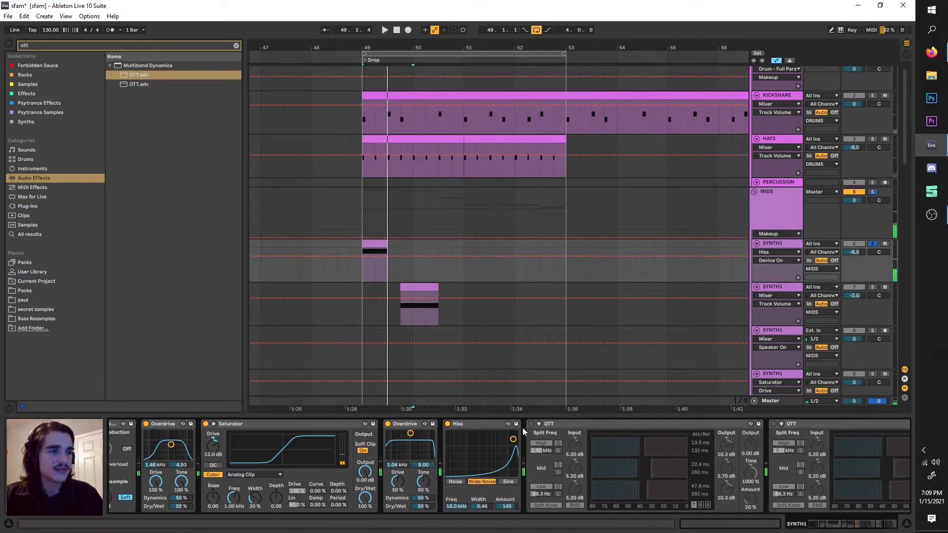
{"action": "left_click", "coordinate": [531, 424]}
{"action": "scroll", "coordinate": [543, 434], "scroll_direction": "right", "scroll_amount": 4}
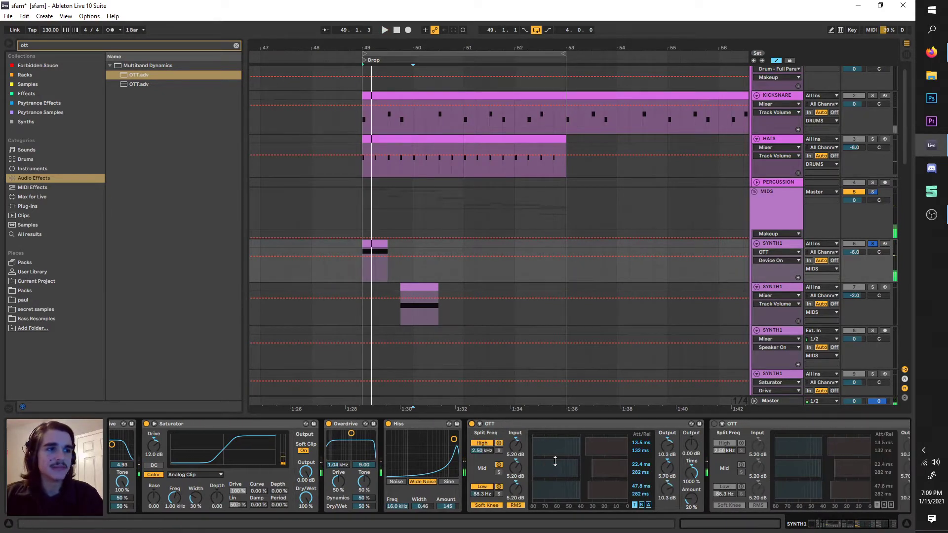
{"action": "left_click", "coordinate": [666, 423]}
{"action": "key", "text": "space"}
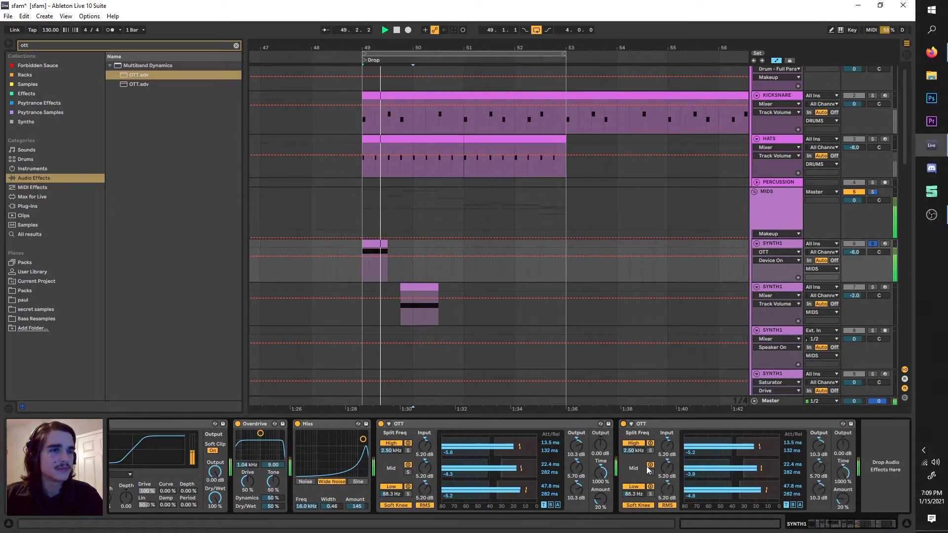
{"action": "scroll", "coordinate": [494, 445], "scroll_direction": "right", "scroll_amount": 2}
{"action": "key", "text": "space"}
{"action": "key", "text": "space"}
{"action": "key", "text": "space"}
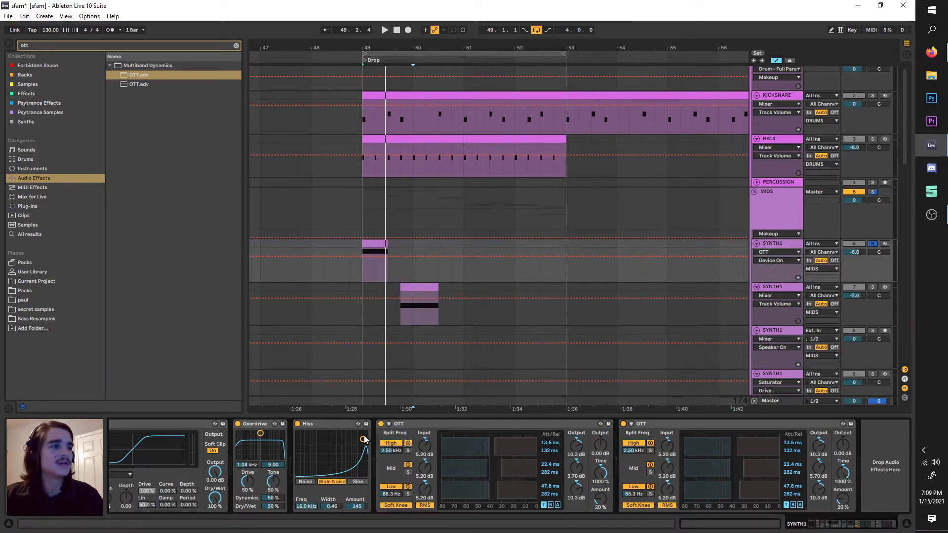
- Unsolo the first SYNTH1 track, bypass Hiss and play the drop from bar 49
{"action": "left_click", "coordinate": [872, 244]}
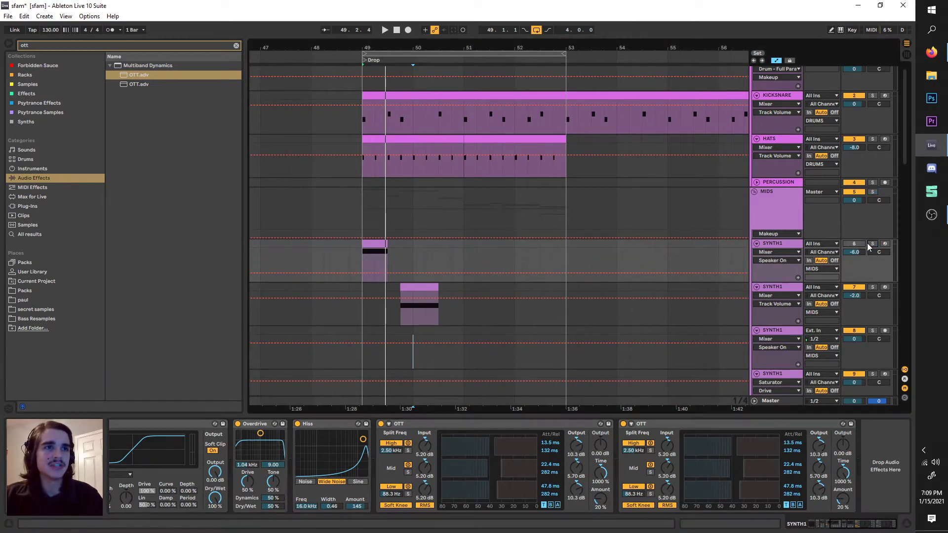
{"action": "left_click", "coordinate": [857, 244]}
{"action": "key", "text": "space"}
{"action": "key", "text": "space"}
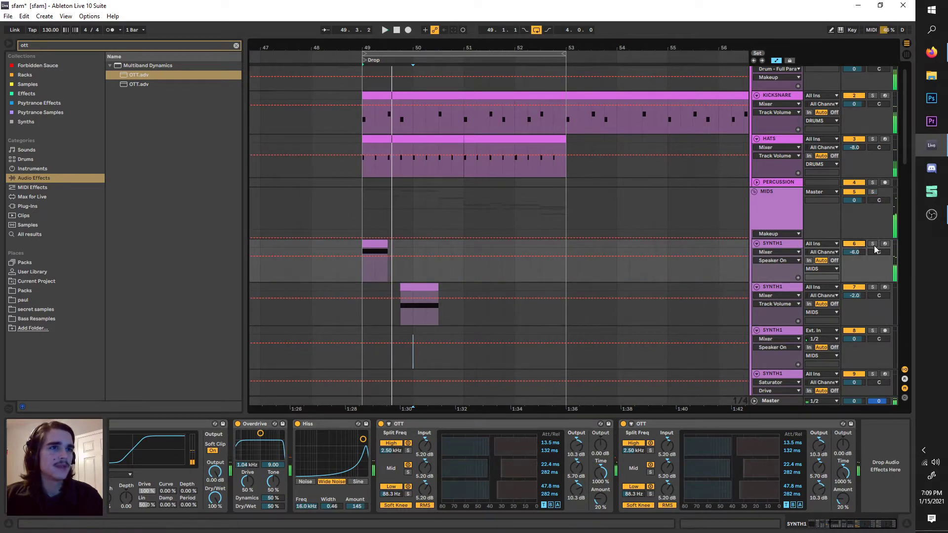
{"action": "left_click", "coordinate": [297, 425]}
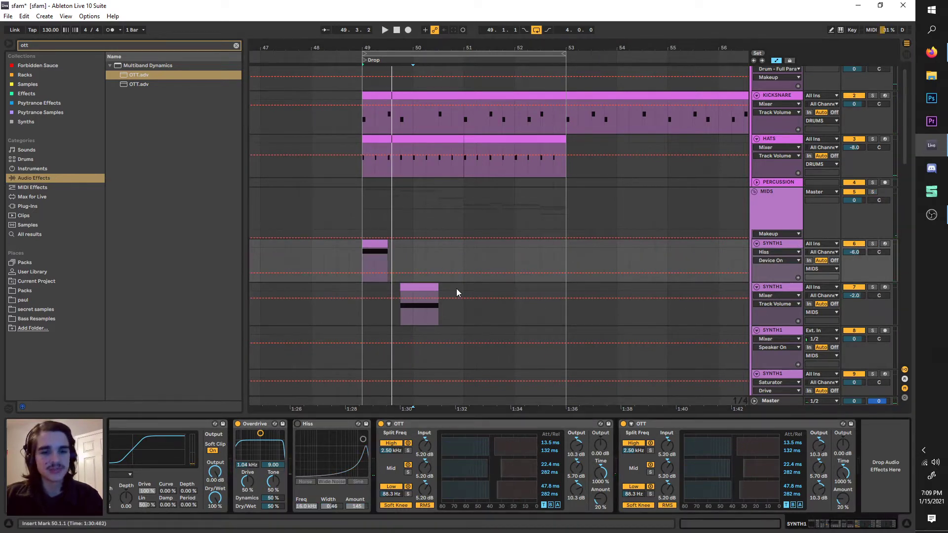
{"action": "key", "text": "space"}
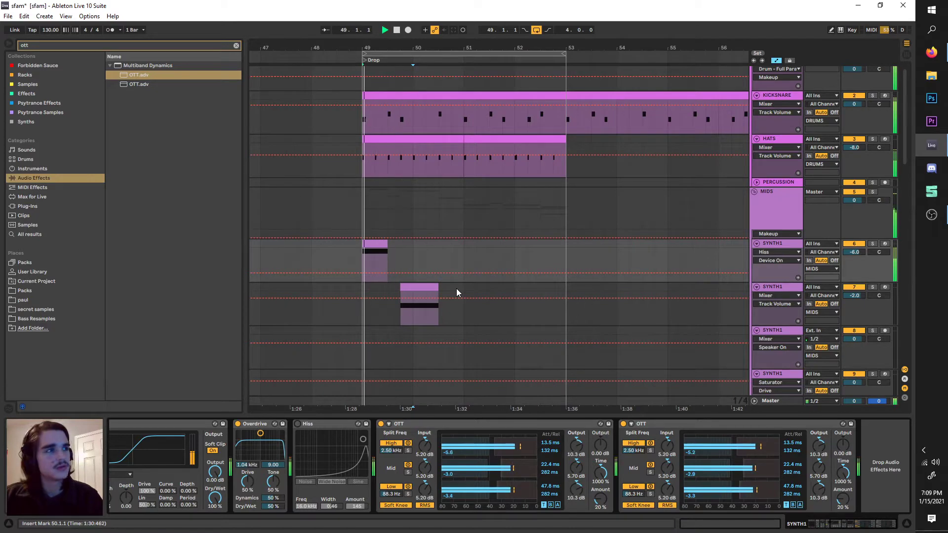
{"action": "key", "text": "space"}
{"action": "key", "text": "space"}
{"action": "scroll", "coordinate": [376, 328], "scroll_direction": "down", "scroll_amount": 5}
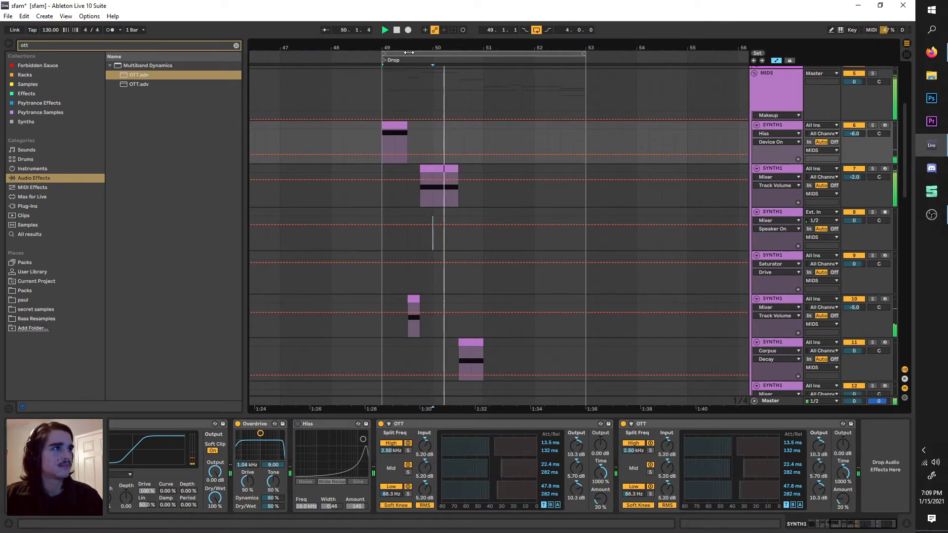
- Solo and select the SYNTH1 Vital track, open Vital's editor and start playback
{"action": "left_click_drag", "start_coordinate": [409, 53], "coordinate": [436, 58]}
{"action": "key", "text": "space"}
{"action": "key", "text": "space"}
{"action": "scroll", "coordinate": [449, 146], "scroll_direction": "down", "scroll_amount": 2}
{"action": "key", "text": "space"}
{"action": "left_click", "coordinate": [873, 249]}
{"action": "left_click", "coordinate": [783, 251]}
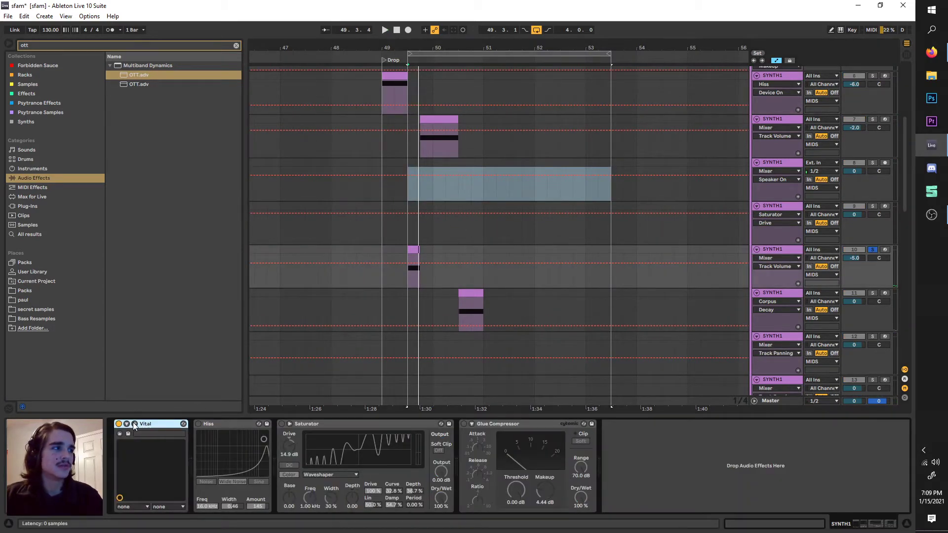
{"action": "left_click", "coordinate": [134, 424]}
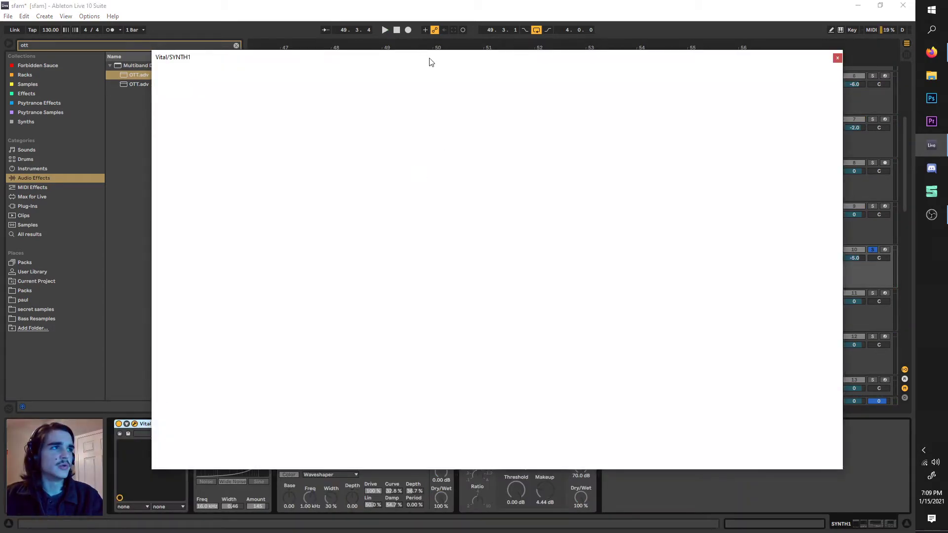
{"action": "left_click_drag", "start_coordinate": [431, 68], "coordinate": [424, 57]}
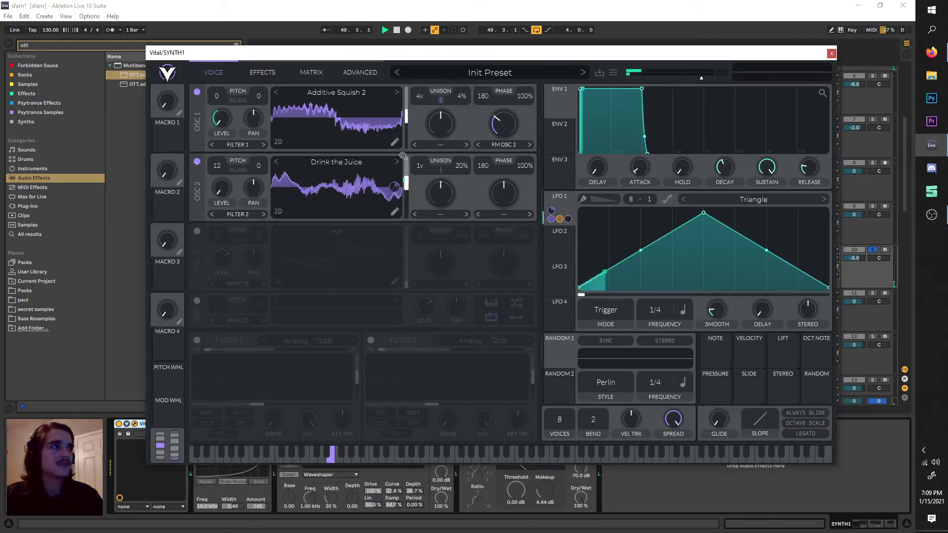
{"action": "key", "text": "space"}
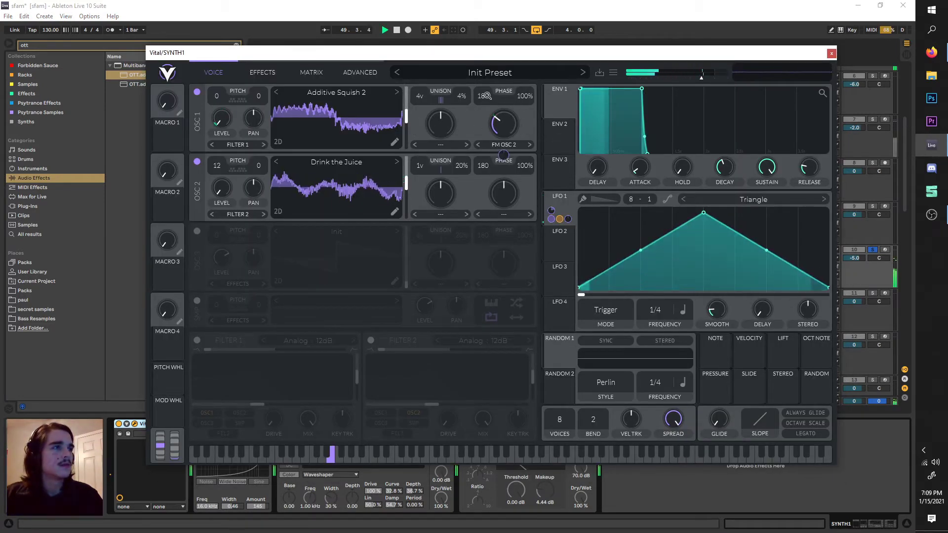
- Set both oscillators' phase to 0, comparing oscillator 1 alone with oscillator 2 muted
{"action": "left_click_drag", "start_coordinate": [483, 96], "coordinate": [483, 395]}
{"action": "left_click_drag", "start_coordinate": [483, 166], "coordinate": [479, 460]}
{"action": "left_click", "coordinate": [197, 161]}
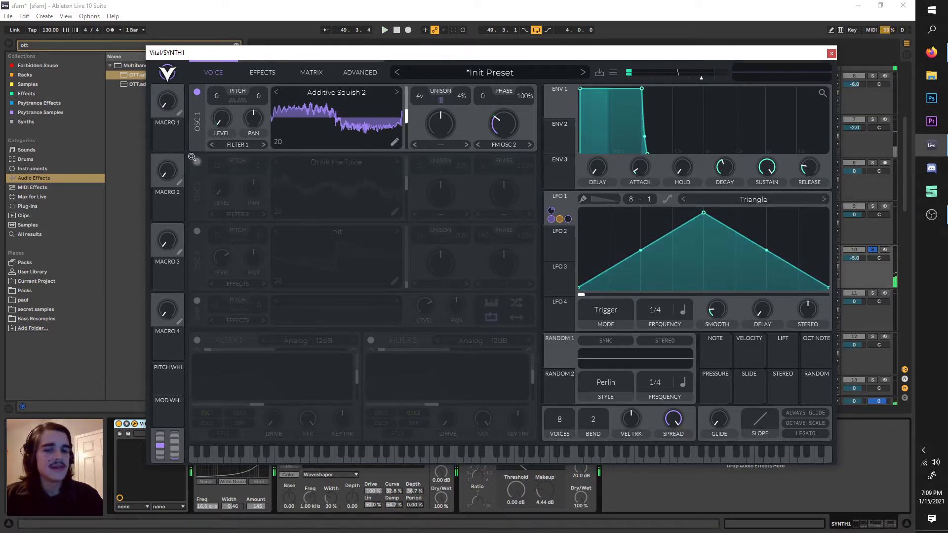
{"action": "left_click", "coordinate": [197, 161]}
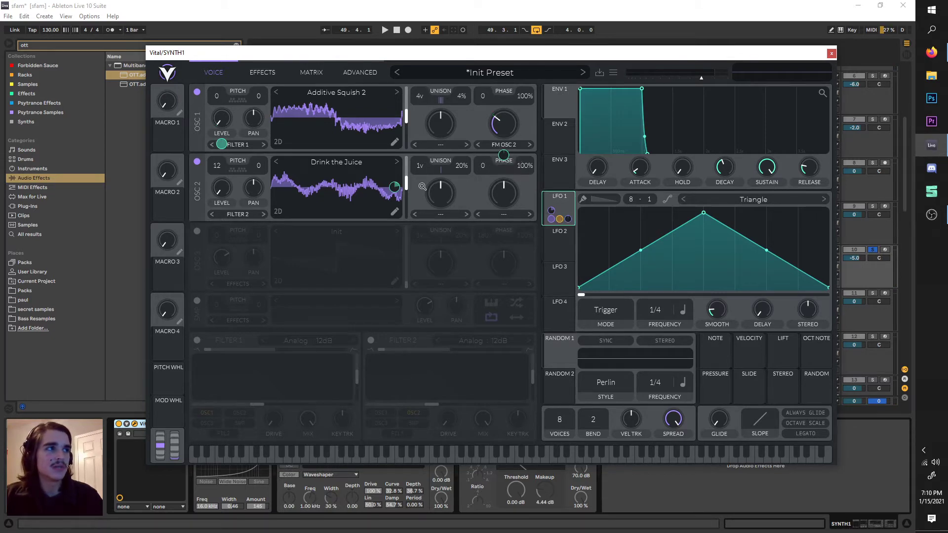
{"action": "key", "text": "space"}
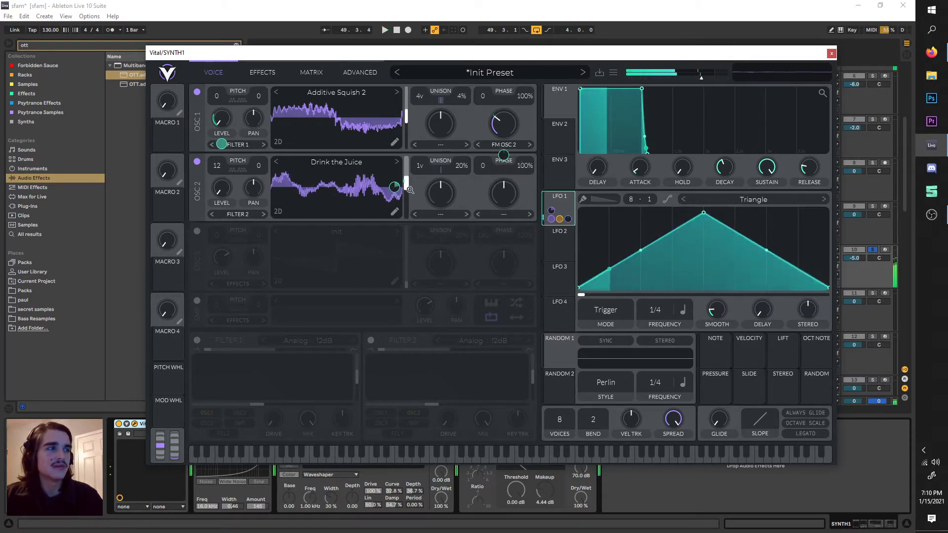
{"action": "left_click", "coordinate": [196, 161]}
- Give oscillator 1 the Factory Basic Shapes sine, re-enable oscillator 2 and reduce unison voices
{"action": "left_click", "coordinate": [336, 92]}
{"action": "left_click", "coordinate": [431, 123]}
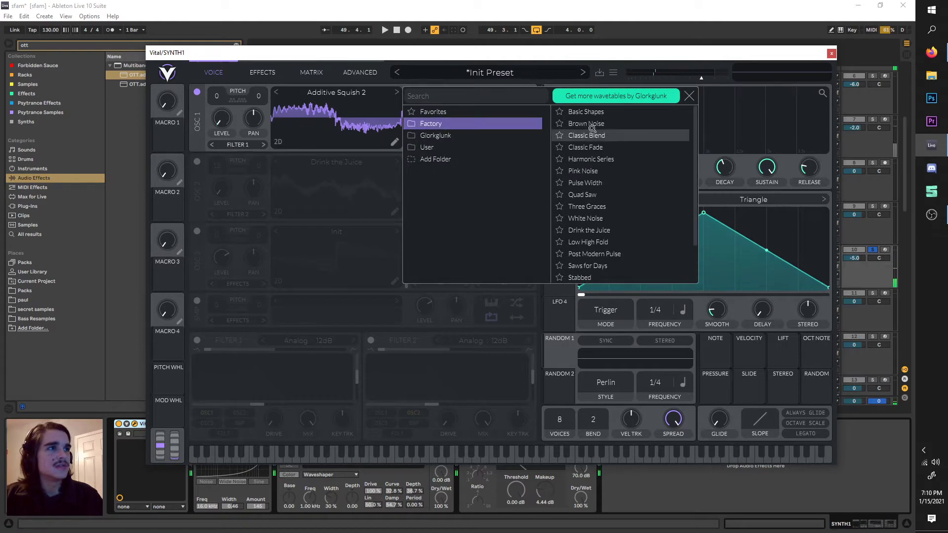
{"action": "left_click", "coordinate": [586, 111]}
{"action": "left_click", "coordinate": [689, 96]}
{"action": "left_click_drag", "start_coordinate": [407, 114], "coordinate": [407, 145]}
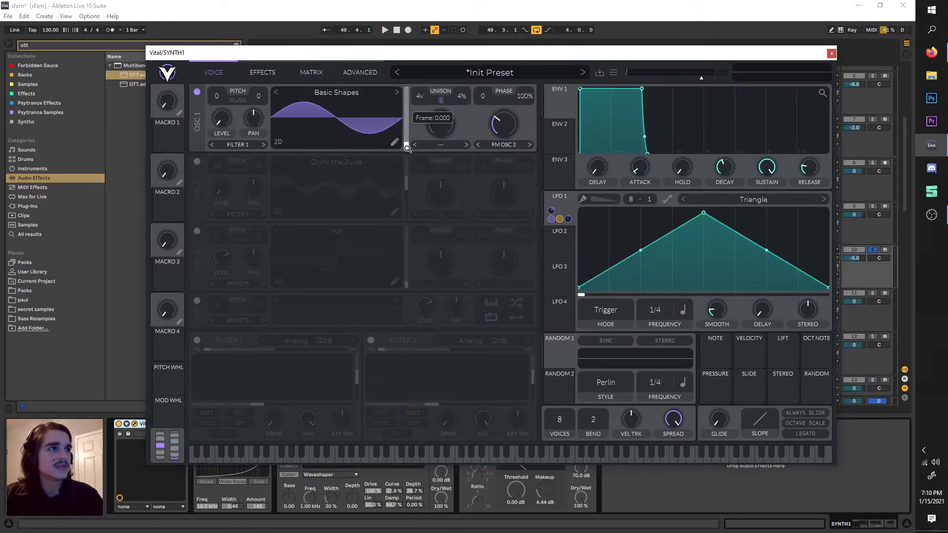
{"action": "key", "text": "space"}
{"action": "left_click", "coordinate": [197, 161]}
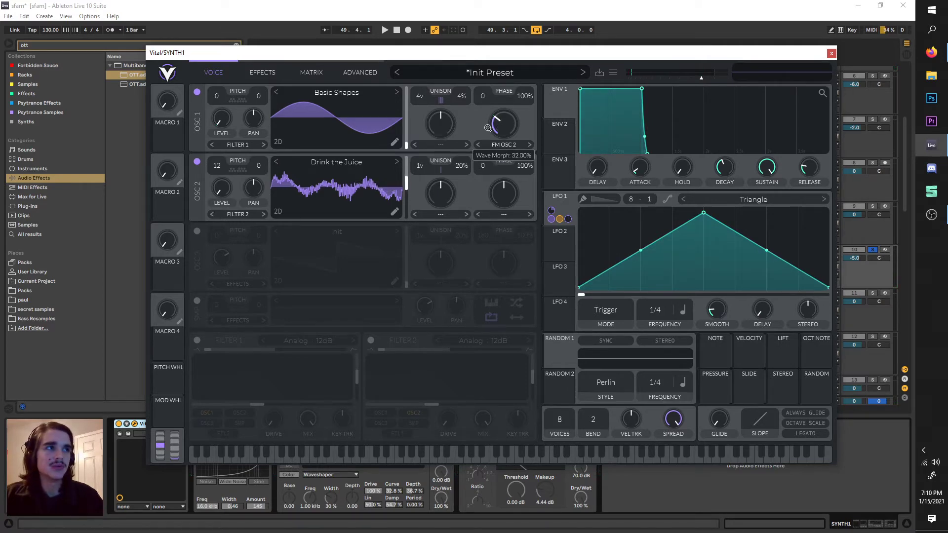
{"action": "mouse_move", "coordinate": [420, 96]}
{"action": "left_mouse_down"}
{"action": "mouse_move", "coordinate": [419, 128]}
{"action": "mouse_move", "coordinate": [426, 85]}
{"action": "left_mouse_up"}
{"action": "key", "text": "space"}
{"action": "key", "text": "space"}
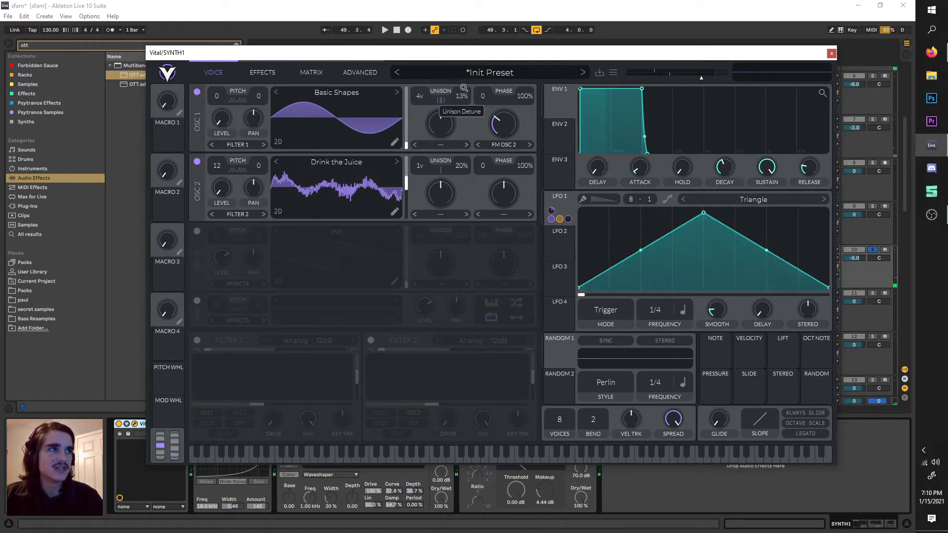
- Show Vital's effects page and A/B the compressor and the filter
{"action": "key", "text": "space"}
{"action": "left_click", "coordinate": [262, 72]}
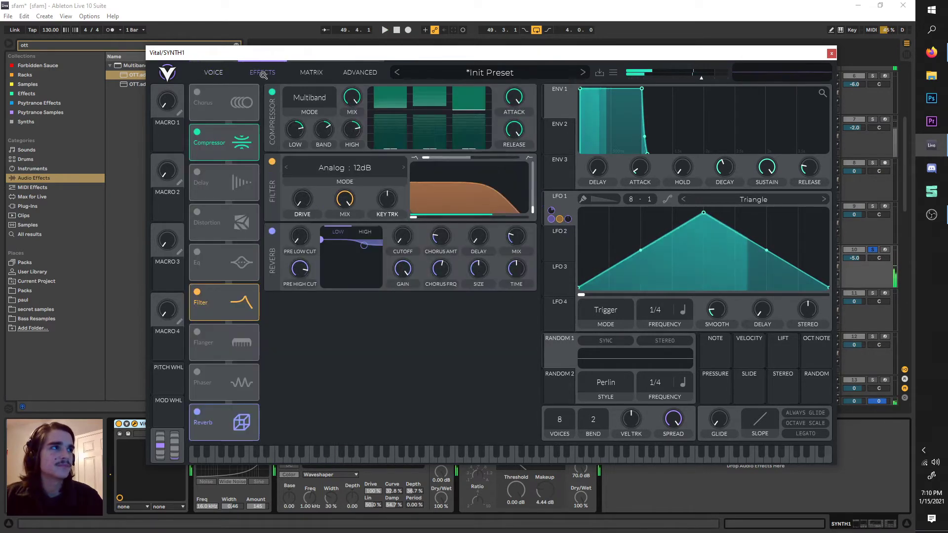
{"action": "key", "text": "space"}
{"action": "left_click", "coordinate": [197, 131]}
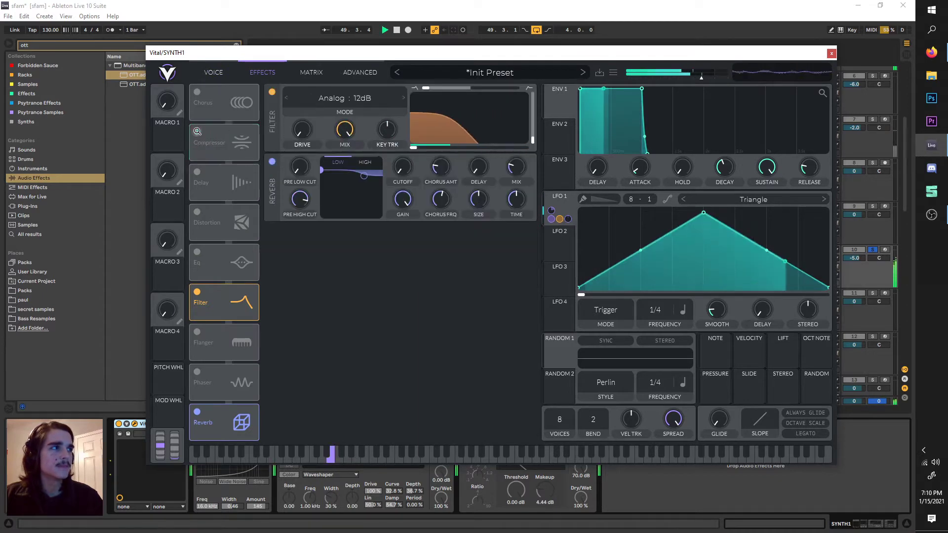
{"action": "left_click", "coordinate": [197, 132]}
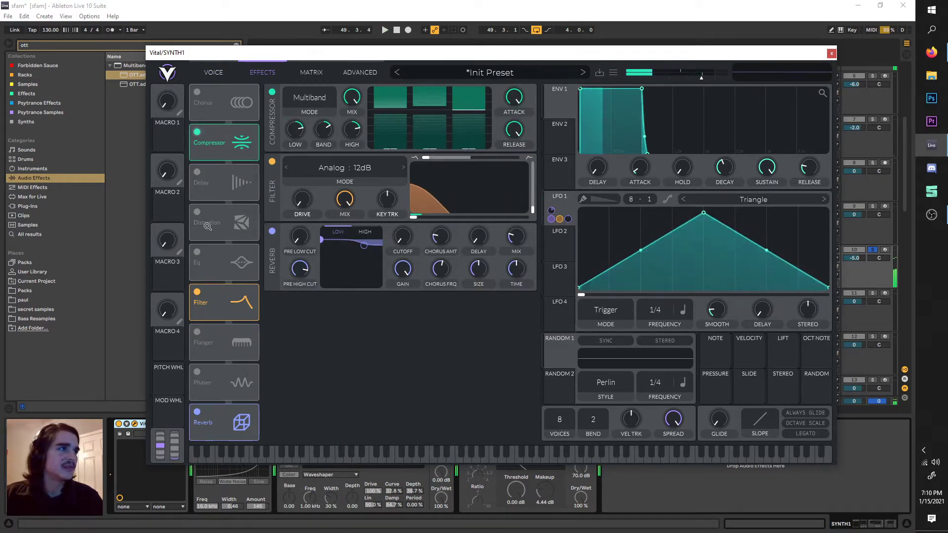
{"action": "left_click", "coordinate": [197, 292]}
{"action": "left_click", "coordinate": [197, 292]}
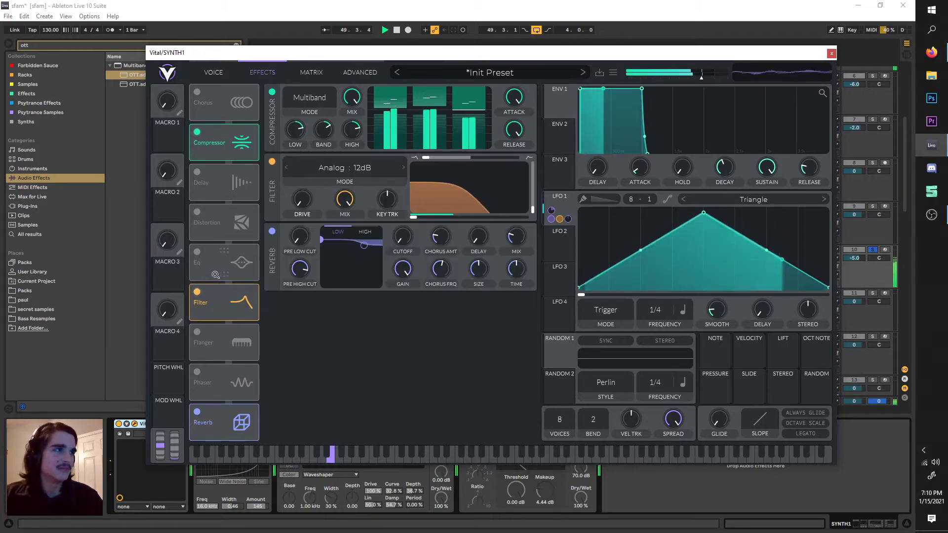
- Toggle the filter again, sweep its resonance up and back to 0%, then A/B the reverb
{"action": "left_click", "coordinate": [197, 292]}
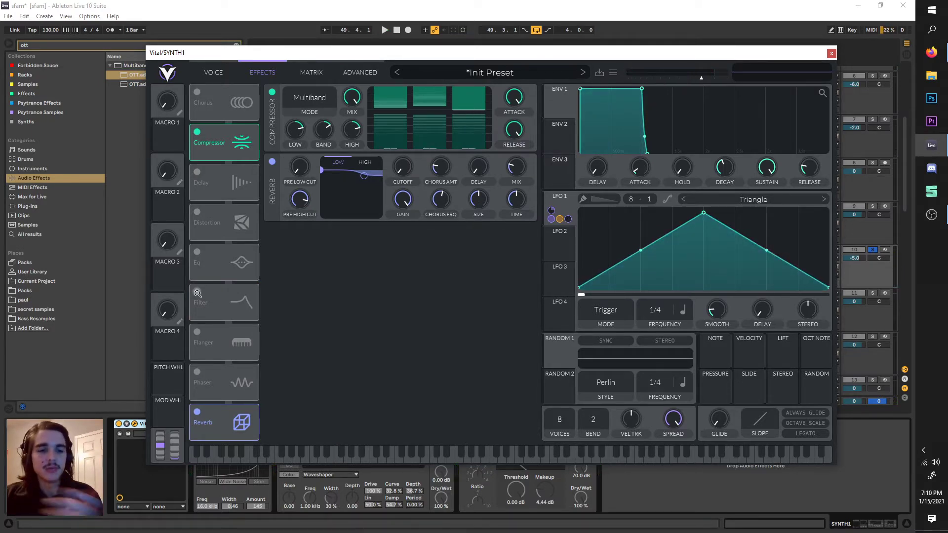
{"action": "left_click", "coordinate": [197, 292]}
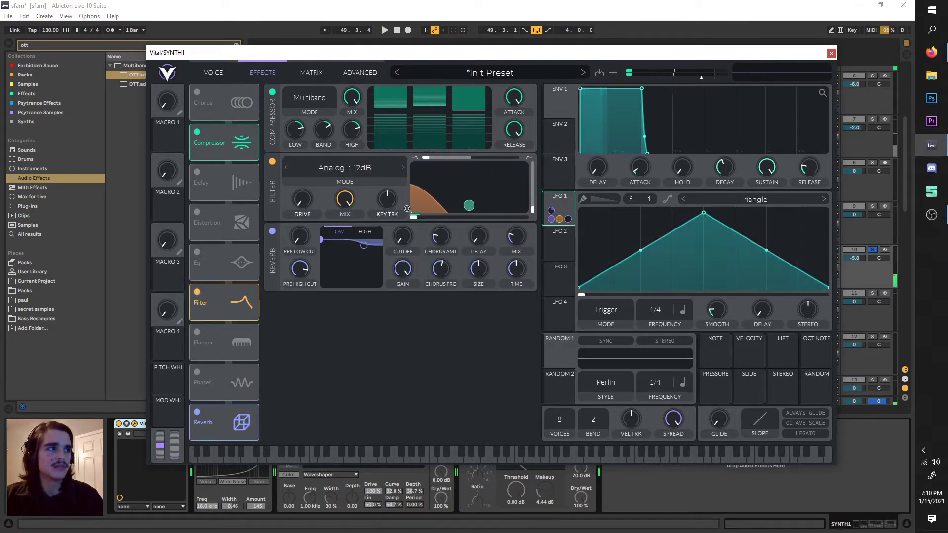
{"action": "left_click_drag", "start_coordinate": [538, 205], "coordinate": [537, 187]}
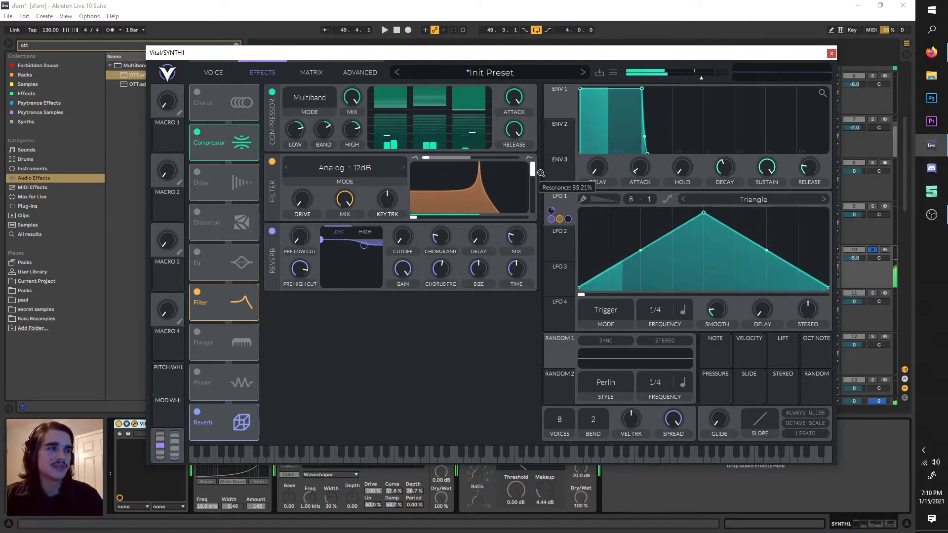
{"action": "left_click_drag", "start_coordinate": [536, 187], "coordinate": [534, 211]}
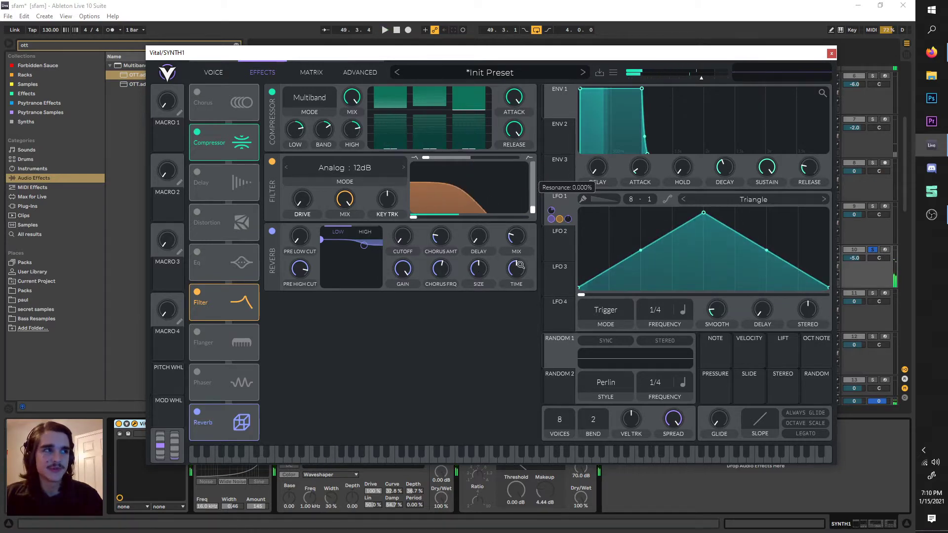
{"action": "left_click", "coordinate": [415, 219]}
{"action": "key", "text": "space"}
{"action": "key", "text": "space"}
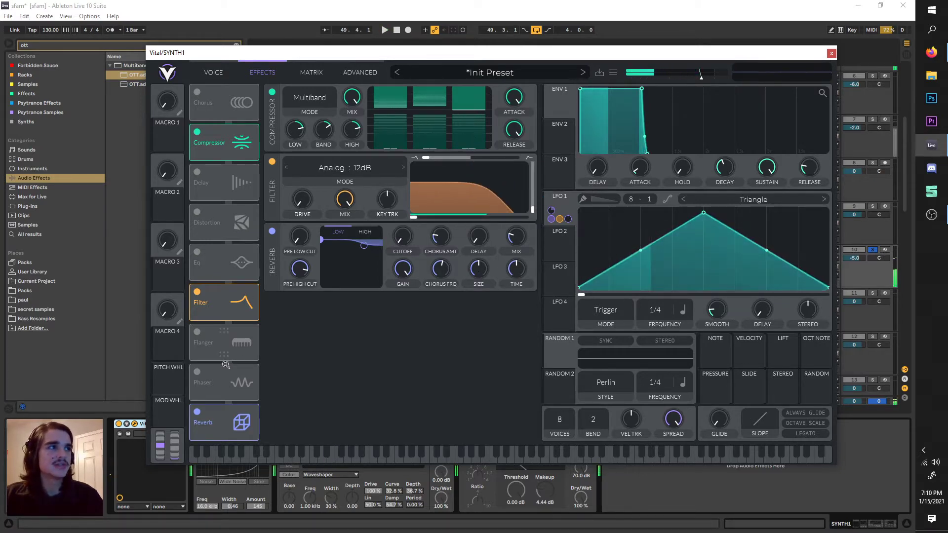
{"action": "left_click", "coordinate": [197, 413]}
{"action": "left_click", "coordinate": [197, 413]}
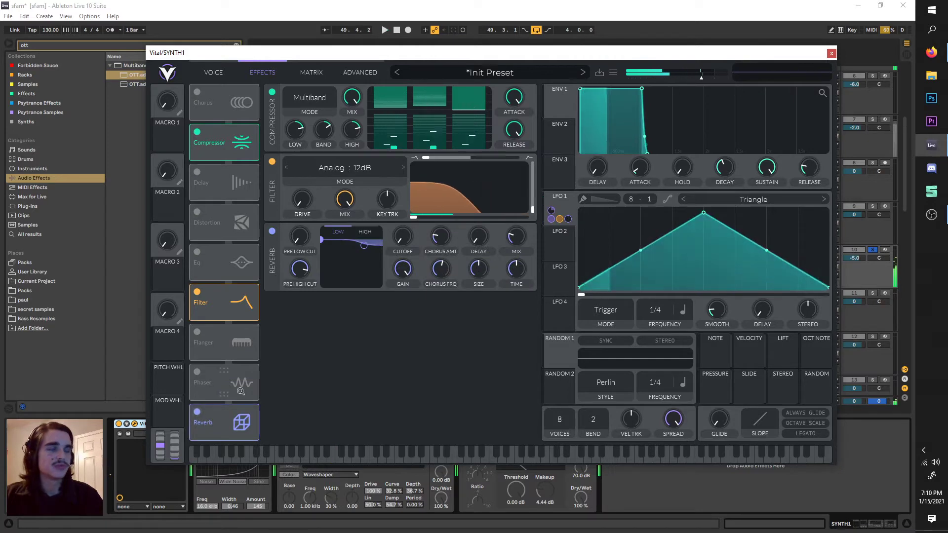
- Close Vital, unsolo the track and play the full mix zoomed into bars 49-52
{"action": "left_click", "coordinate": [831, 54]}
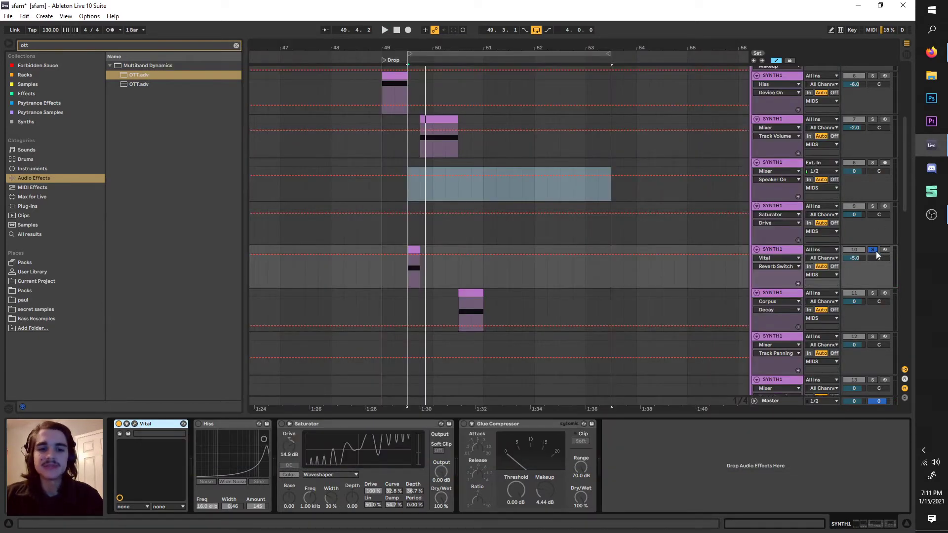
{"action": "left_click", "coordinate": [876, 250]}
{"action": "key", "text": "space"}
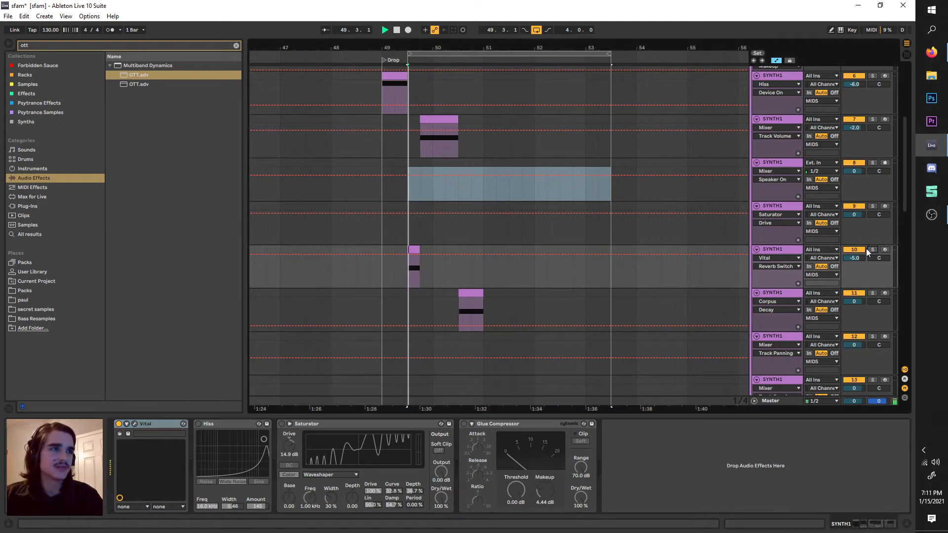
{"action": "left_click_drag", "start_coordinate": [445, 53], "coordinate": [474, 70]}
{"action": "key", "text": "space"}
- Select and solo the second SYNTH1 track, checking its Vital editor during playback
{"action": "left_click", "coordinate": [778, 122]}
{"action": "left_click", "coordinate": [872, 119]}
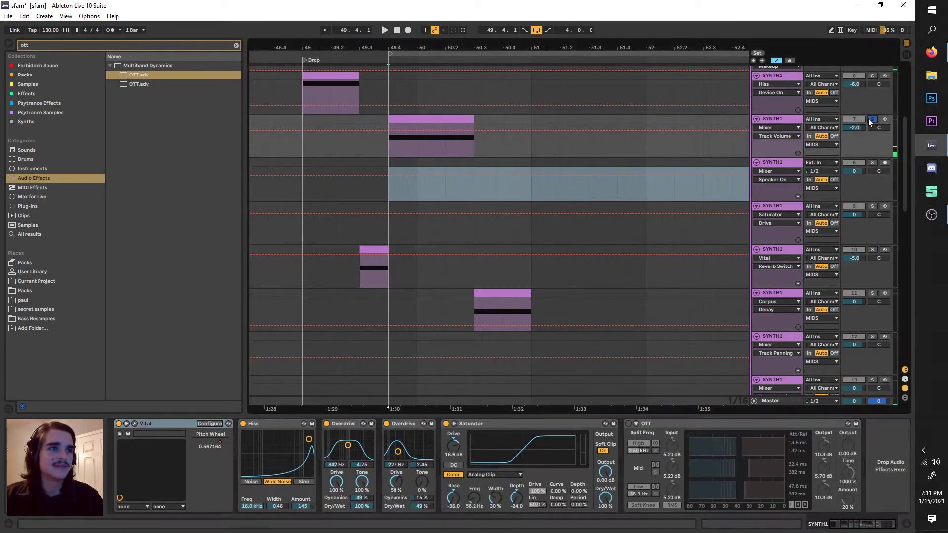
{"action": "key", "text": "space"}
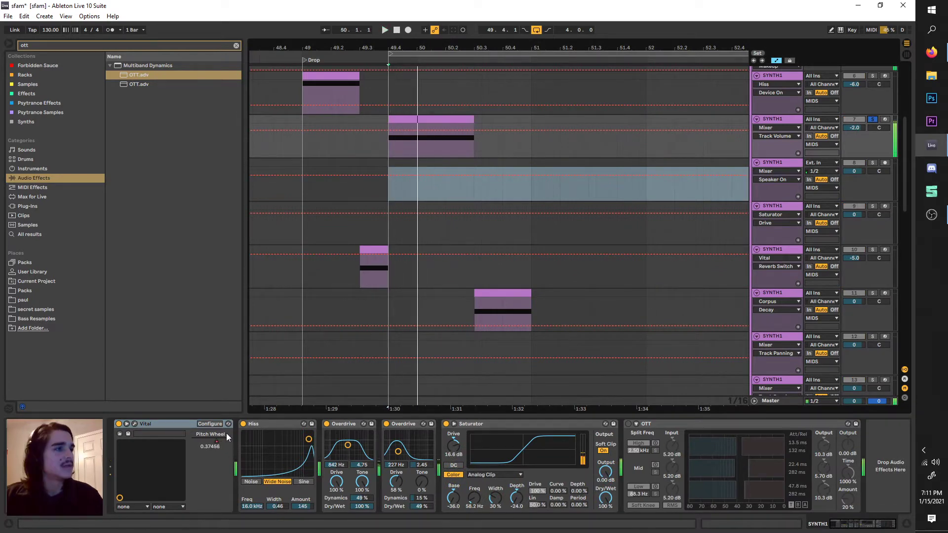
{"action": "left_click", "coordinate": [133, 424]}
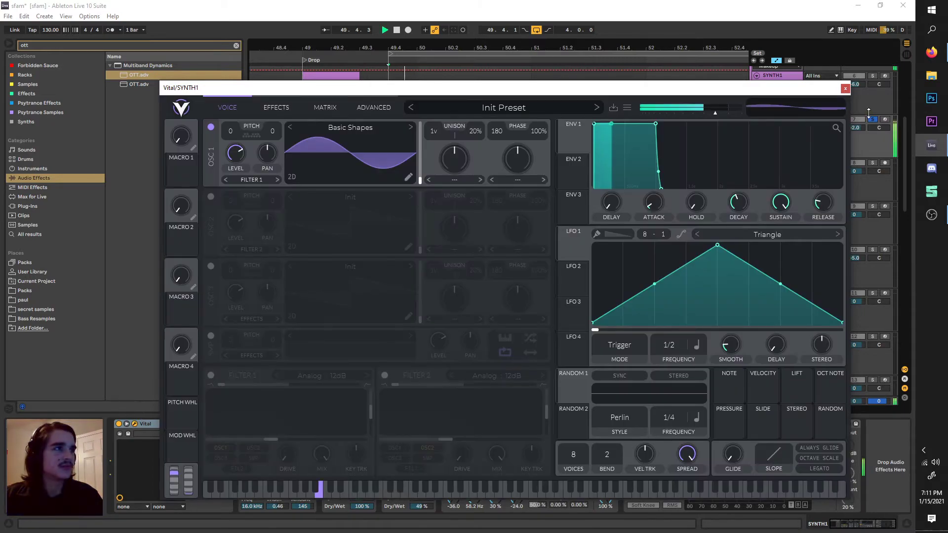
{"action": "key", "text": "space"}
{"action": "left_click", "coordinate": [846, 89]}
{"action": "key", "text": "space"}
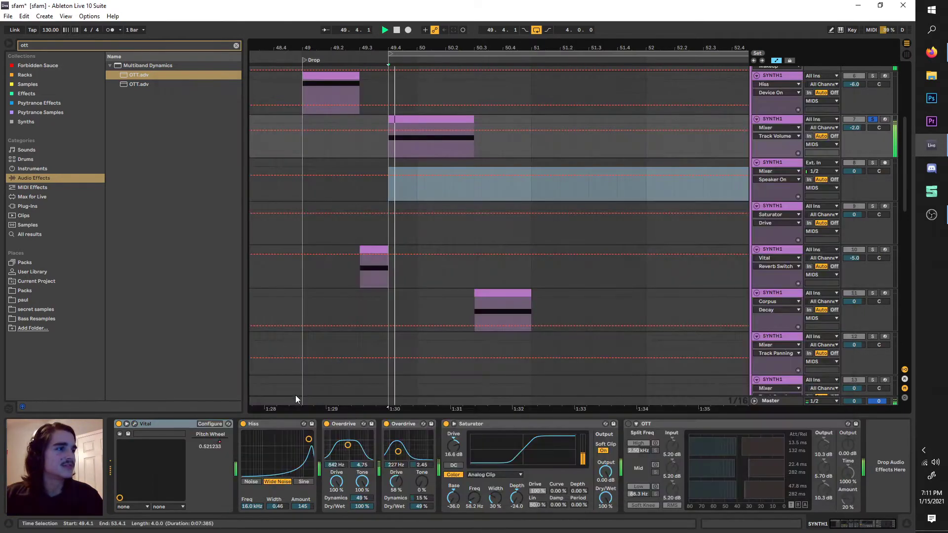
{"action": "key", "text": "space"}
- Bypass Hiss, both Overdrives and the Saturator, then turn Hiss back on and play
{"action": "left_click", "coordinate": [243, 424]}
{"action": "left_click", "coordinate": [326, 424]}
{"action": "left_click", "coordinate": [386, 424]}
{"action": "left_click", "coordinate": [446, 425]}
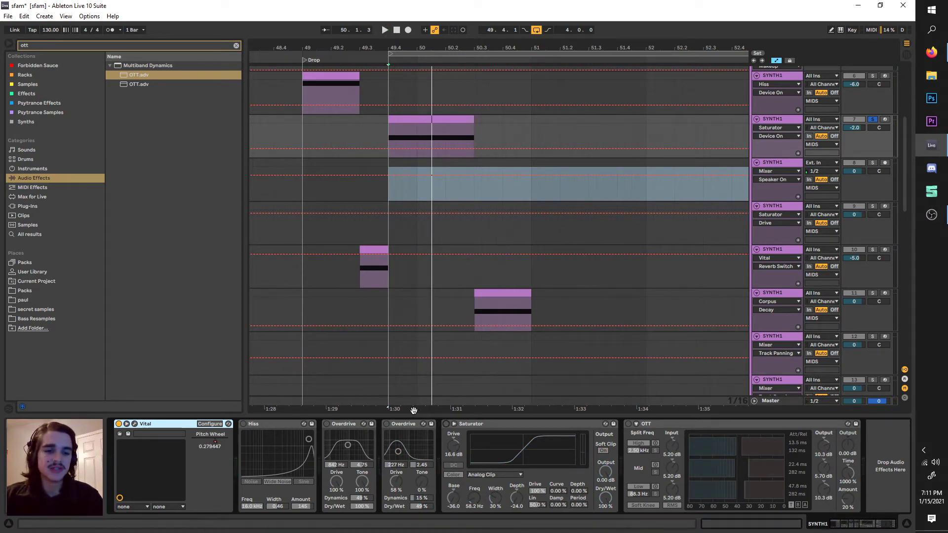
{"action": "left_click", "coordinate": [243, 424]}
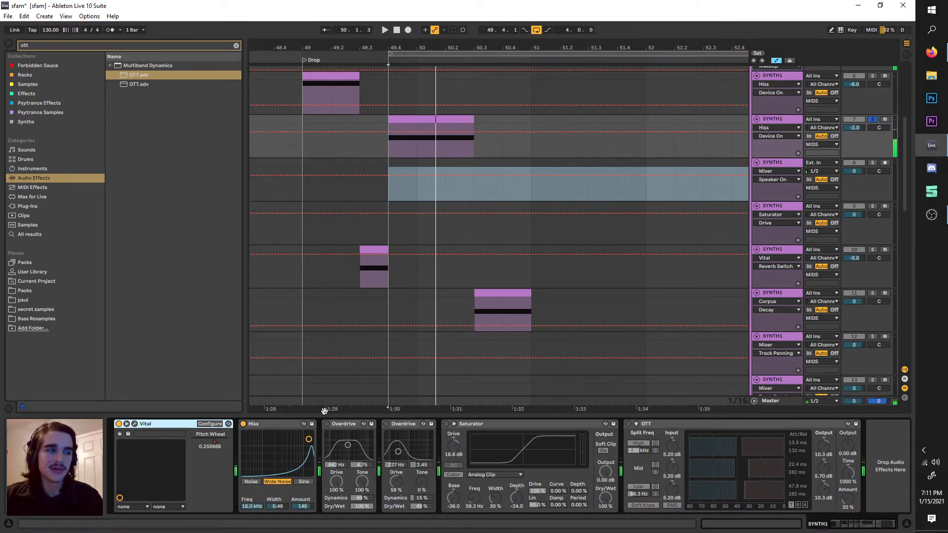
{"action": "key", "text": "space"}
{"action": "key", "text": "space"}
- Re-enable the first Overdrive and sweep its EQ band lower while auditioning the loop
{"action": "key", "text": "ctrl+f"}
{"action": "type", "text": "hus"}
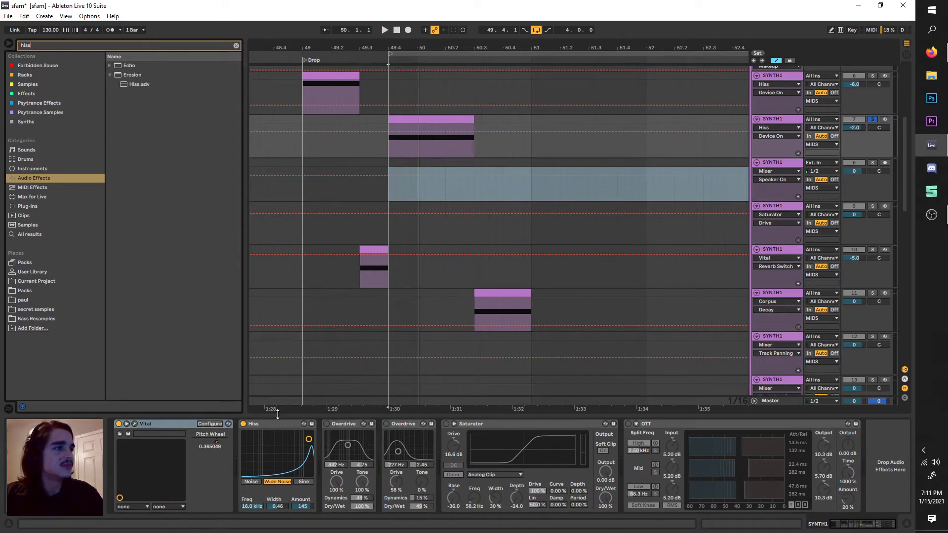
{"action": "left_click", "coordinate": [327, 424]}
{"action": "key", "text": "space"}
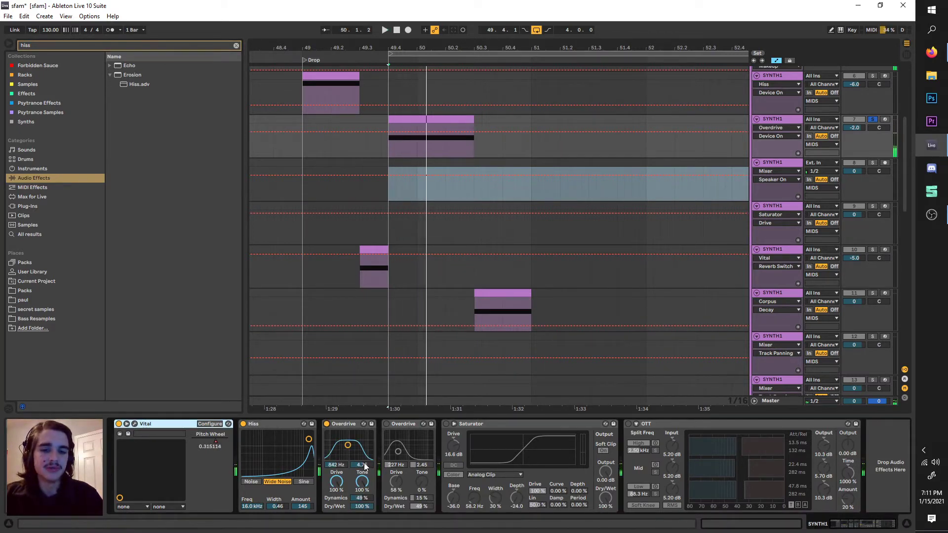
{"action": "key", "text": "space"}
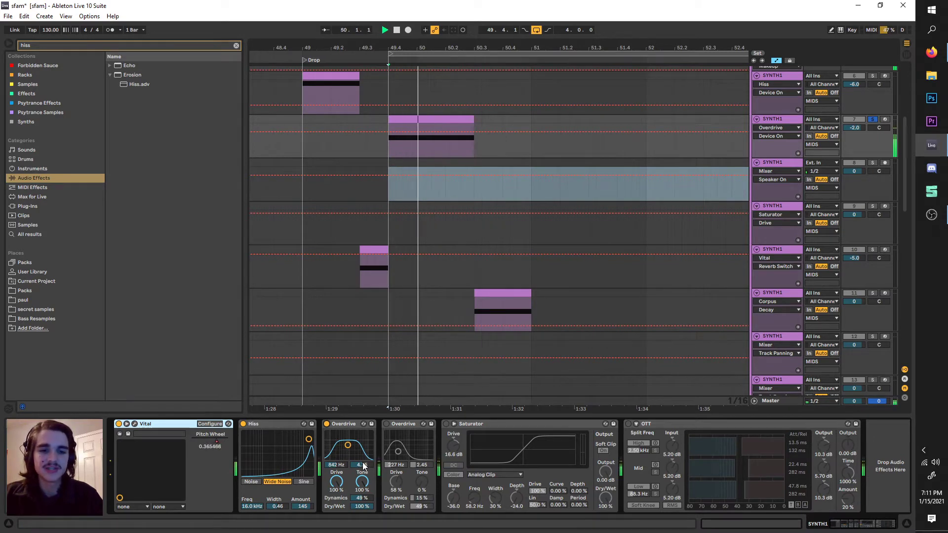
{"action": "left_click_drag", "start_coordinate": [348, 447], "coordinate": [333, 455]}
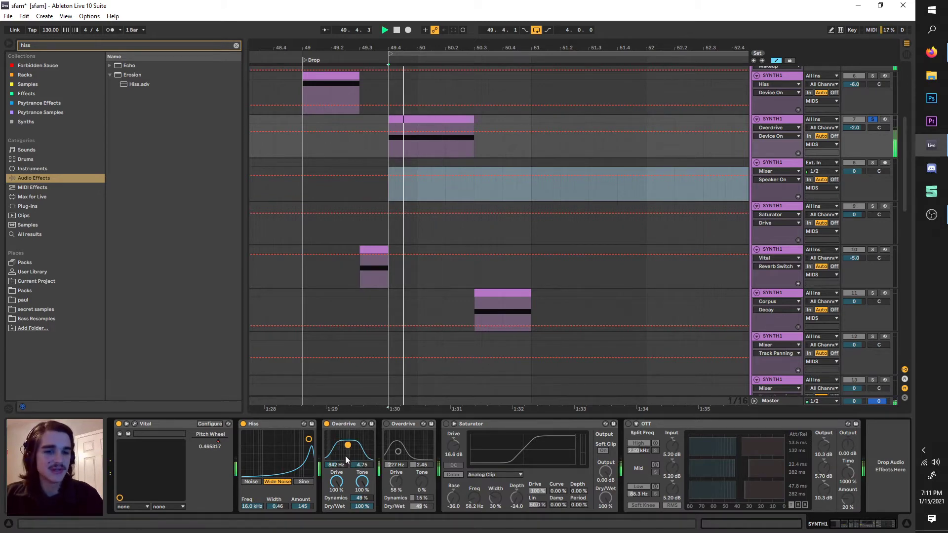
{"action": "key", "text": "space"}
- Switch the second Overdrive and then the Saturator back on, listening after each
{"action": "key", "text": "space"}
{"action": "key", "text": "space"}
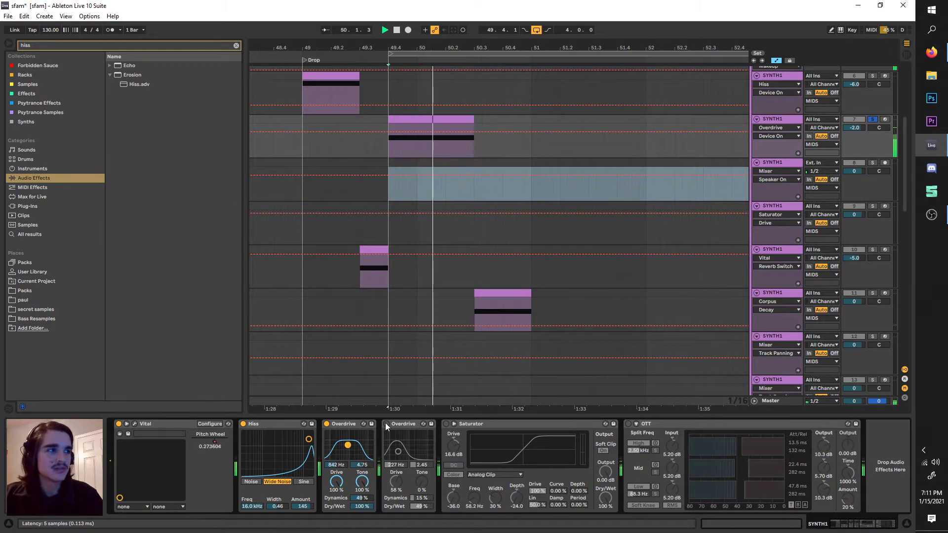
{"action": "left_click", "coordinate": [386, 424]}
{"action": "key", "text": "space"}
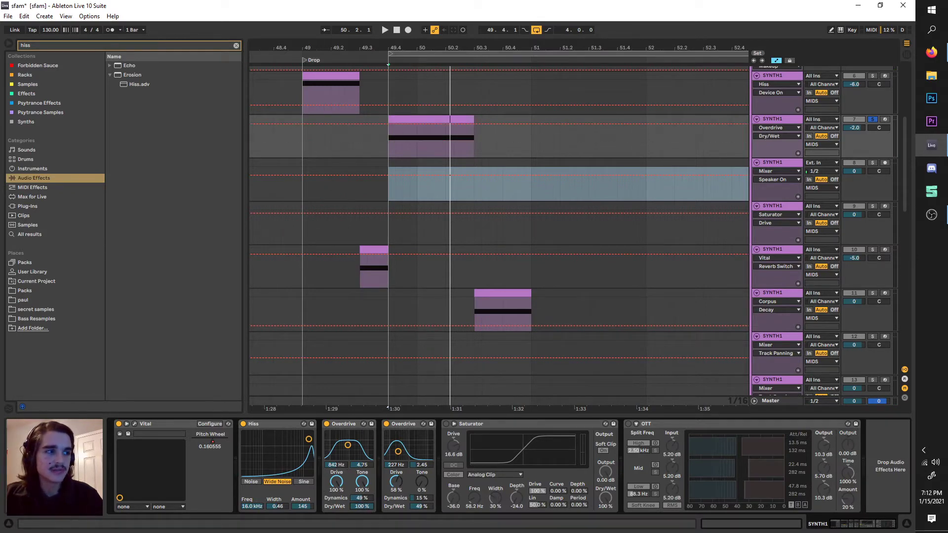
{"action": "key", "text": "space"}
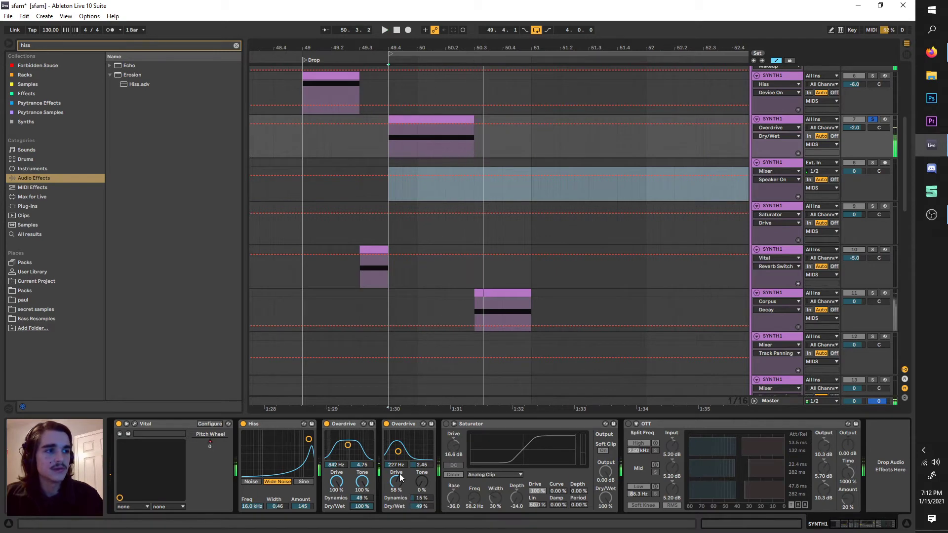
{"action": "left_click", "coordinate": [446, 424]}
{"action": "key", "text": "space"}
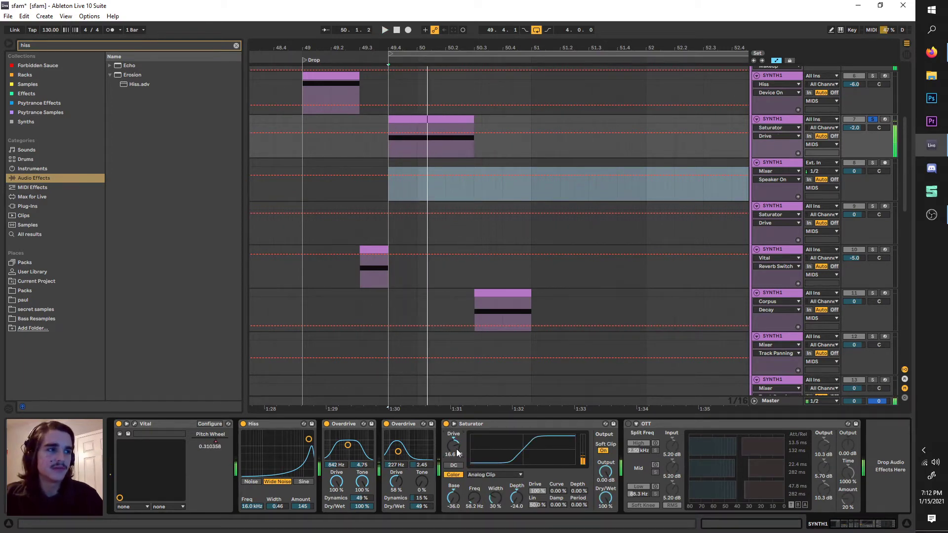
- Try raising the Saturator's Base and Depth, then return both to their 0.00 defaults
{"action": "left_click_drag", "start_coordinate": [452, 503], "coordinate": [451, 491]}
{"action": "key", "text": "space"}
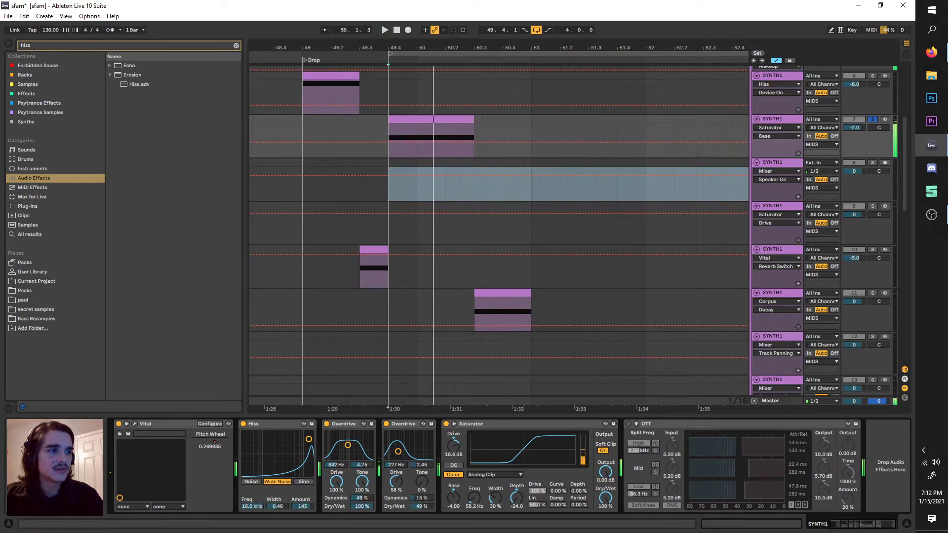
{"action": "left_click_drag", "start_coordinate": [516, 499], "coordinate": [516, 474]}
{"action": "key", "text": "space"}
{"action": "key", "text": "space"}
{"action": "right_click", "coordinate": [454, 497]}
{"action": "left_click", "coordinate": [473, 471]}
{"action": "right_click", "coordinate": [520, 488]}
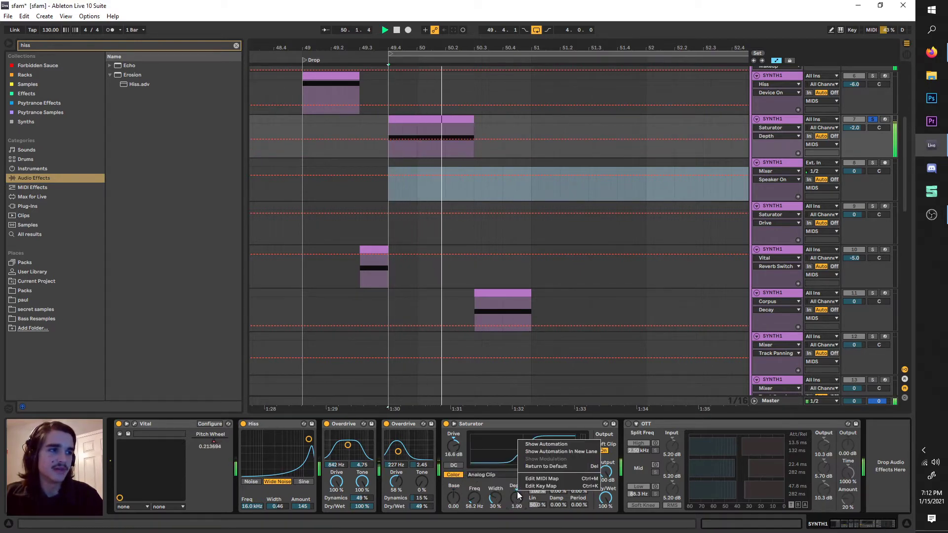
{"action": "left_click", "coordinate": [524, 469]}
- Switch the OTT compressor back on and listen to it
{"action": "left_click", "coordinate": [628, 423]}
{"action": "left_click", "coordinate": [625, 423]}
{"action": "key", "text": "space"}
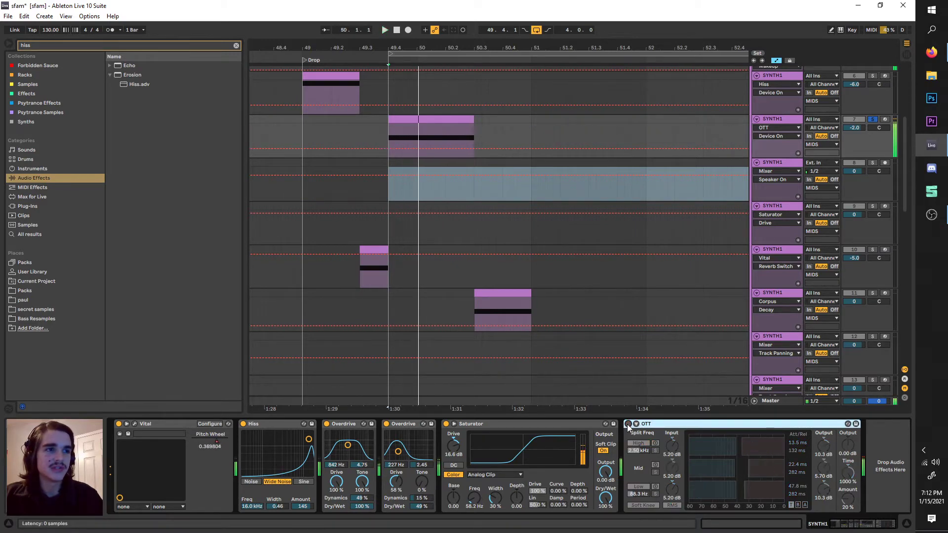
{"action": "key", "text": "space"}
- Replace the browser search text with 'glue' to find Glue Compressor
{"action": "scroll", "coordinate": [639, 489], "scroll_direction": "down", "scroll_amount": 1}
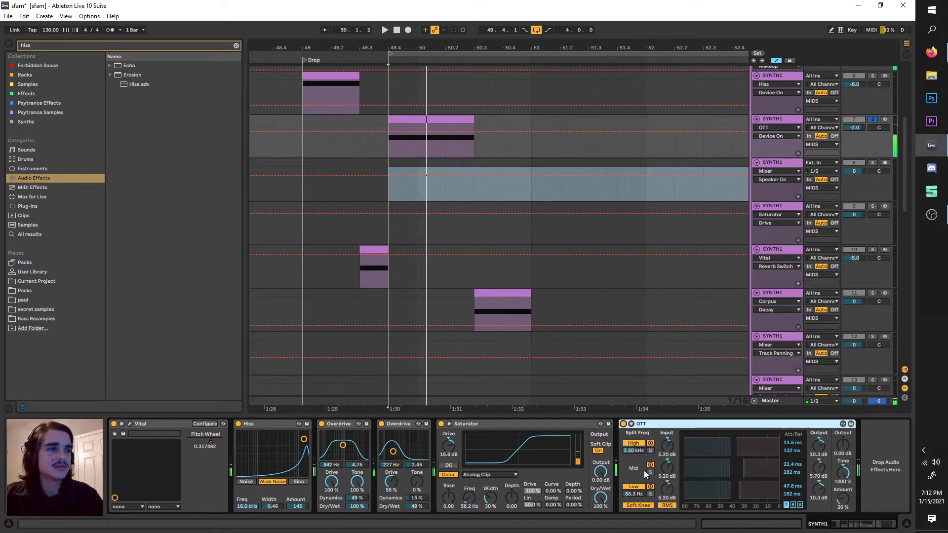
{"action": "left_click_drag", "start_coordinate": [41, 44], "coordinate": [1, 24]}
{"action": "type", "text": "glue"}
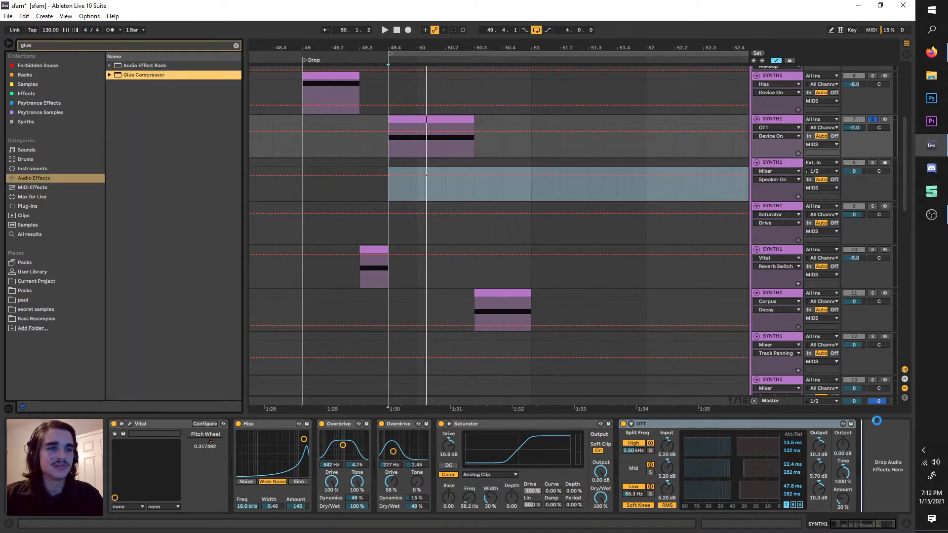
- Add Glue Compressor to the chain and compare its Soft clip off and on, leaving it on
{"action": "key", "text": "space"}
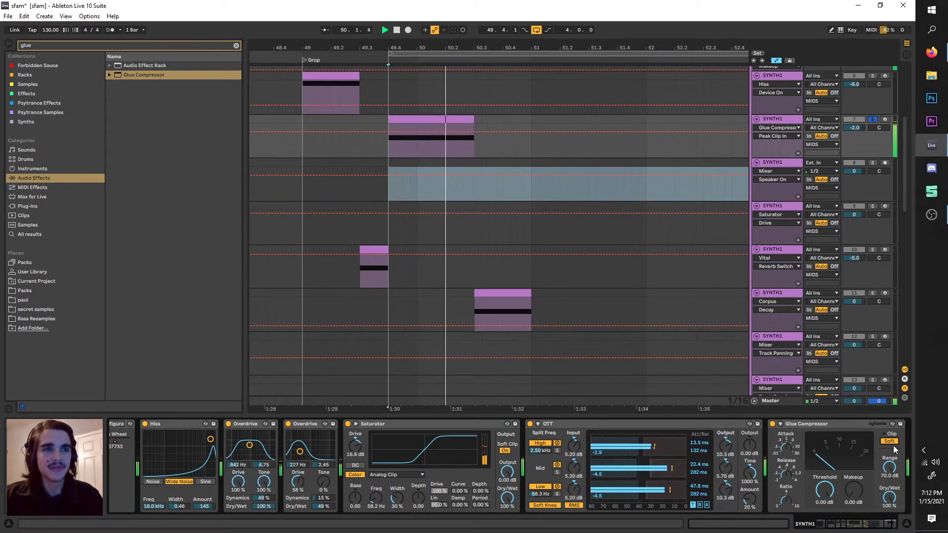
{"action": "left_click", "coordinate": [890, 442]}
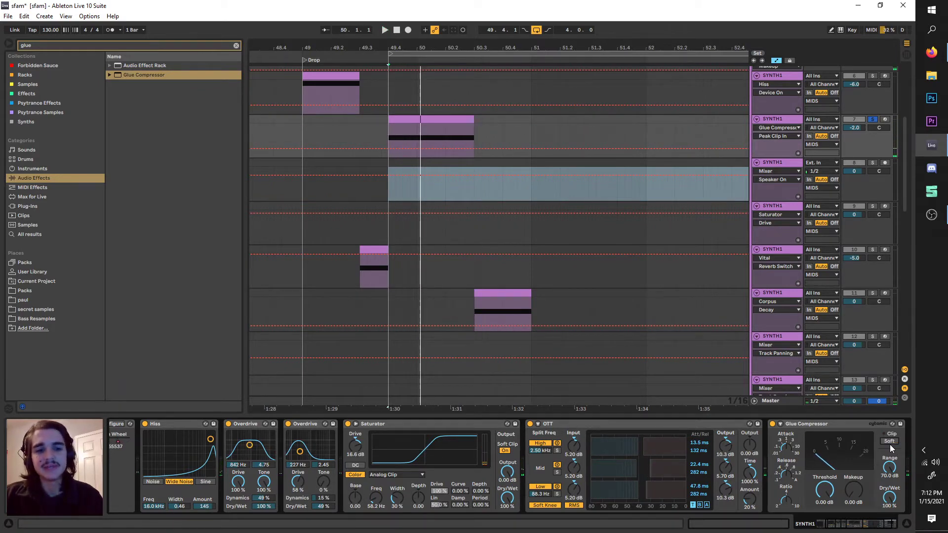
{"action": "left_click", "coordinate": [890, 442]}
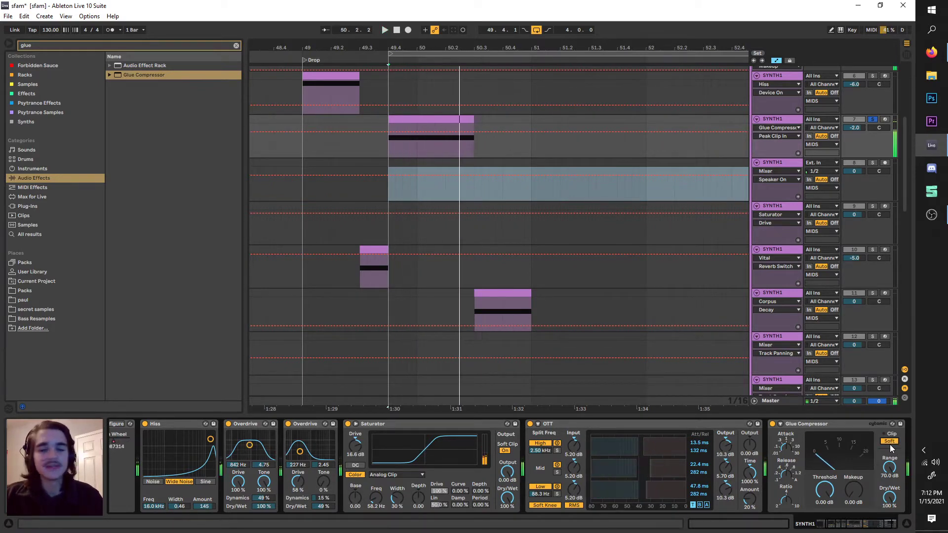
{"action": "key", "text": "space"}
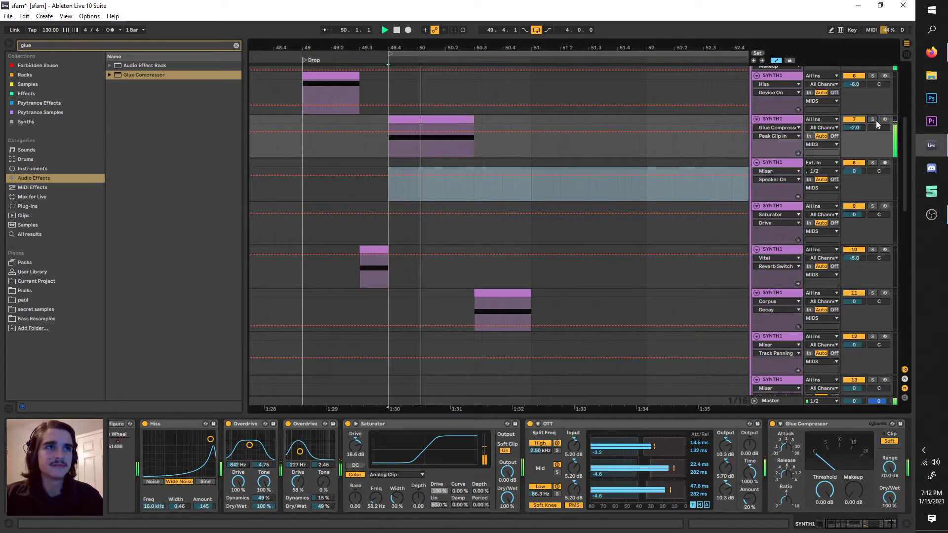
{"action": "key", "text": "space"}
- Show the Vital Pitch Wheel automation and move the loop start to 50.3
{"action": "left_click", "coordinate": [769, 127]}
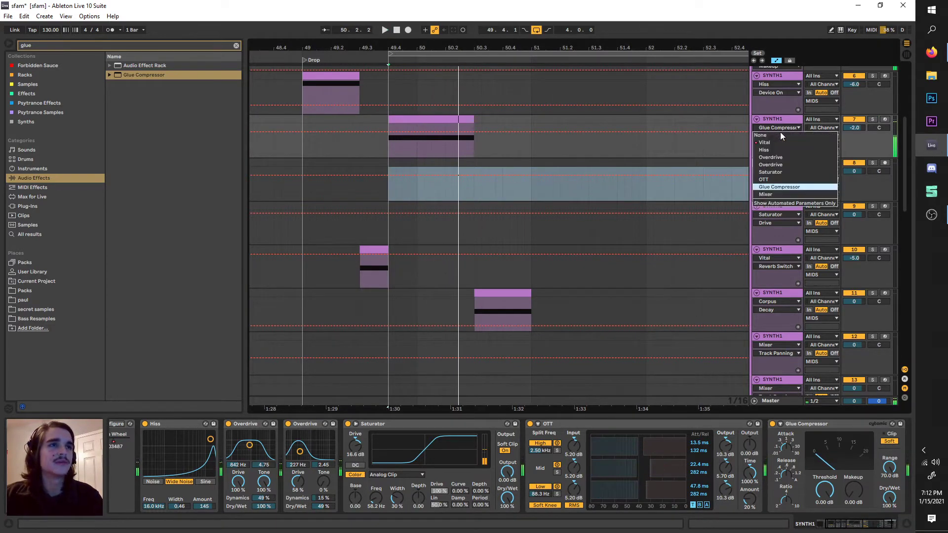
{"action": "left_click", "coordinate": [783, 138]}
{"action": "key", "text": "space"}
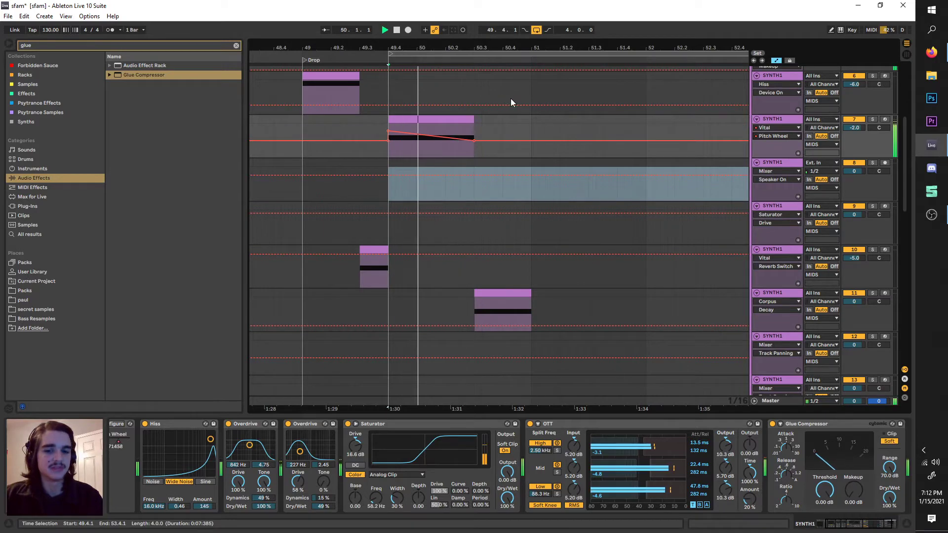
{"action": "left_click_drag", "start_coordinate": [420, 54], "coordinate": [505, 73]}
{"action": "key", "text": "space"}
- Select track 11 and open its Vital synth window, moving it up and left
{"action": "scroll", "coordinate": [491, 242], "scroll_direction": "down", "scroll_amount": 2}
{"action": "key", "text": "space"}
{"action": "key", "text": "space"}
{"action": "left_click", "coordinate": [784, 196]}
{"action": "left_click", "coordinate": [346, 442]}
{"action": "scroll", "coordinate": [461, 440], "scroll_direction": "left", "scroll_amount": 4}
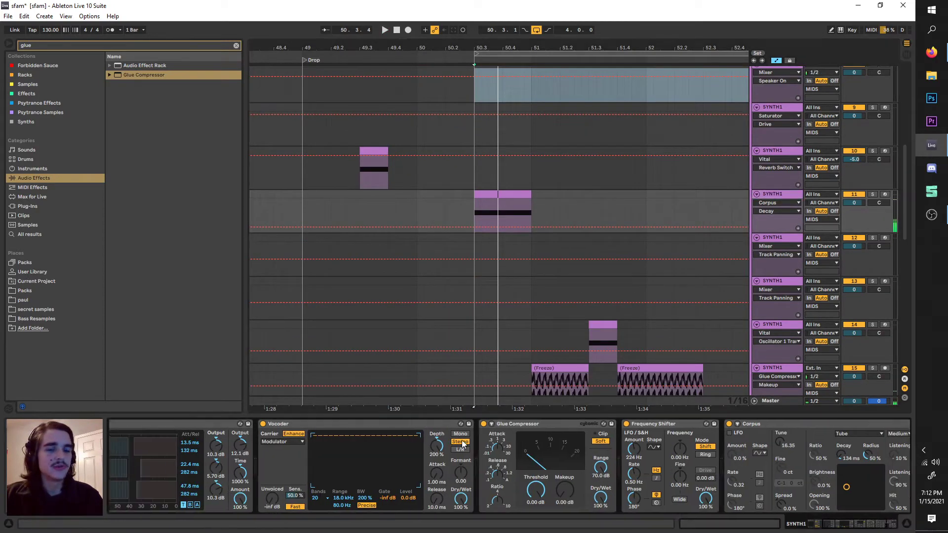
{"action": "scroll", "coordinate": [461, 440], "scroll_direction": "left", "scroll_amount": 1}
{"action": "key", "text": "space"}
{"action": "key", "text": "space"}
{"action": "left_click", "coordinate": [134, 423]}
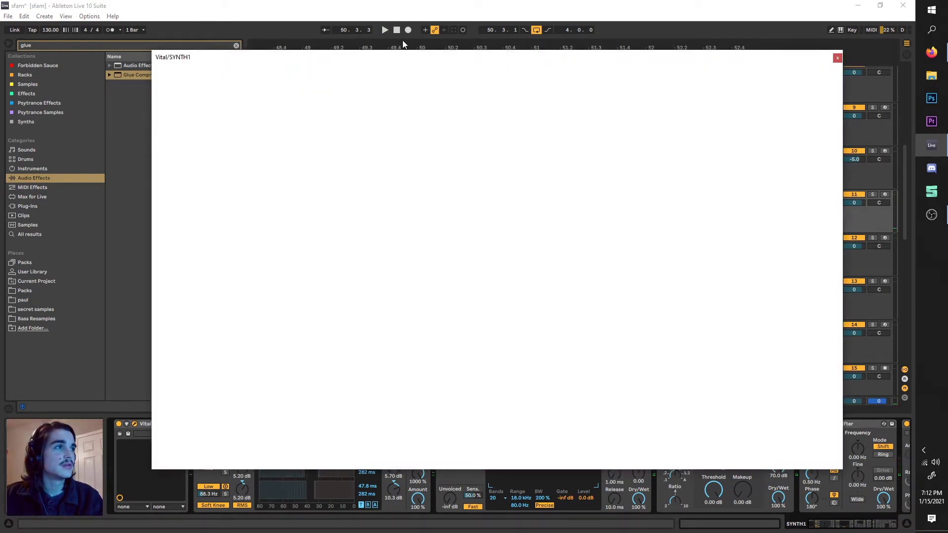
{"action": "left_click_drag", "start_coordinate": [418, 96], "coordinate": [397, 49]}
{"action": "key", "text": "space"}
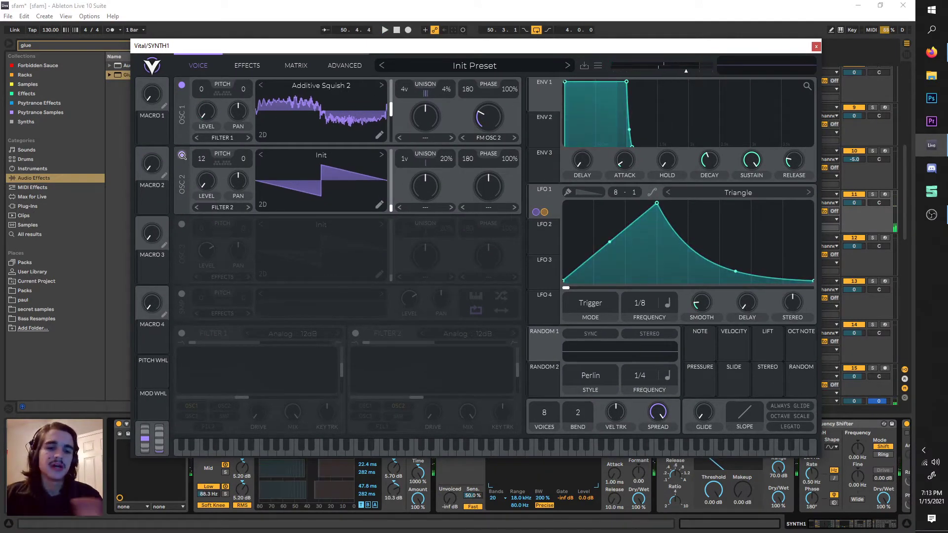
- Switch Vital's second oscillator off and sweep the first oscillator's wavetable frame
{"action": "left_click", "coordinate": [182, 155]}
{"action": "left_click", "coordinate": [182, 155]}
{"action": "left_click", "coordinate": [247, 65]}
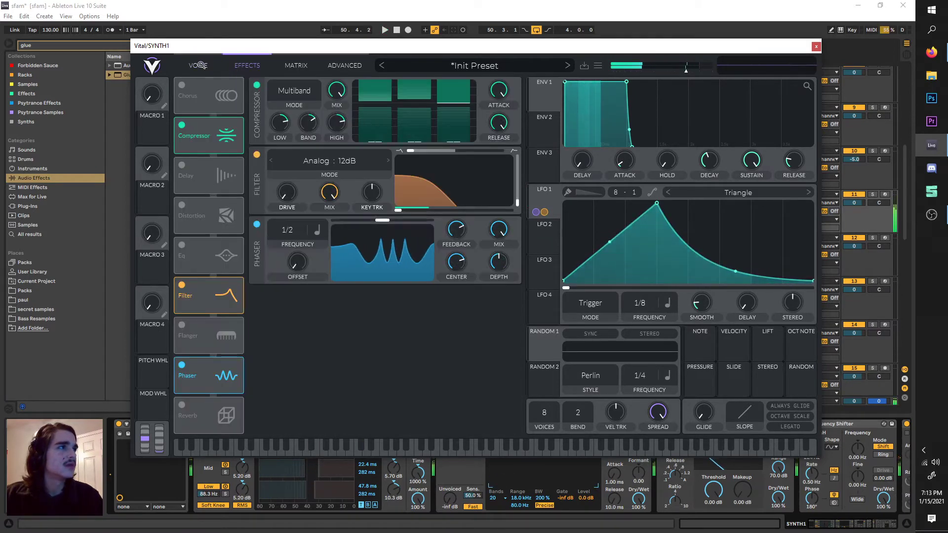
{"action": "left_click", "coordinate": [199, 65]}
{"action": "left_click", "coordinate": [182, 155]}
{"action": "mouse_move", "coordinate": [391, 109]}
{"action": "left_mouse_down"}
{"action": "mouse_move", "coordinate": [391, 136]}
{"action": "mouse_move", "coordinate": [393, 108]}
{"action": "left_mouse_up"}
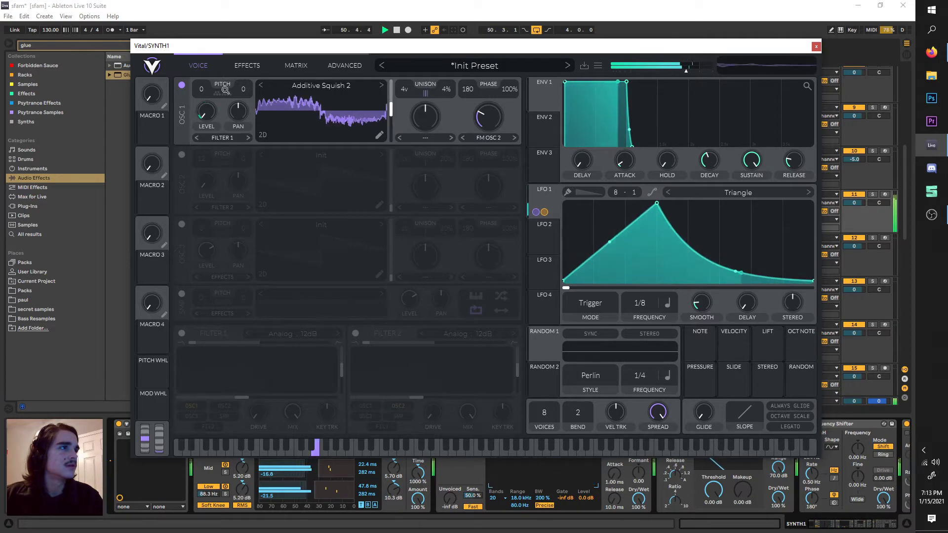
{"action": "key", "text": "space"}
- Audition Pulse Width and Alternating Harmonics, then load Additive Squish 2 on oscillator 1
{"action": "left_click", "coordinate": [316, 86]}
{"action": "left_click", "coordinate": [582, 175]}
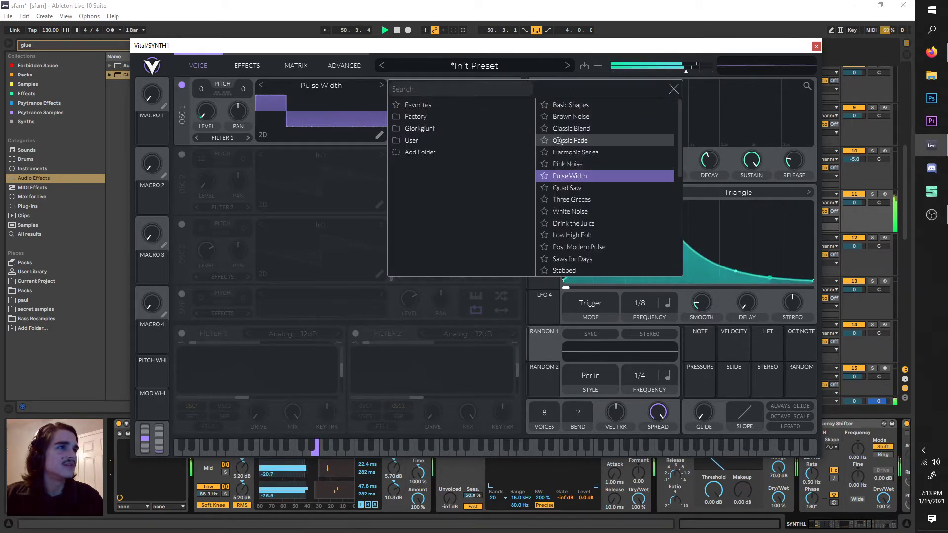
{"action": "left_click", "coordinate": [481, 128]}
{"action": "left_click", "coordinate": [611, 127]}
{"action": "key", "text": "space"}
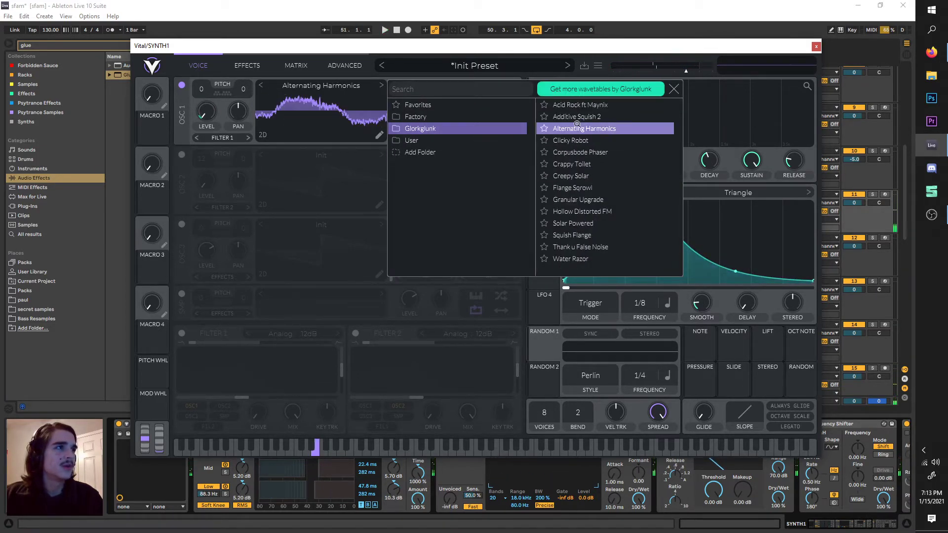
{"action": "left_click", "coordinate": [573, 117]}
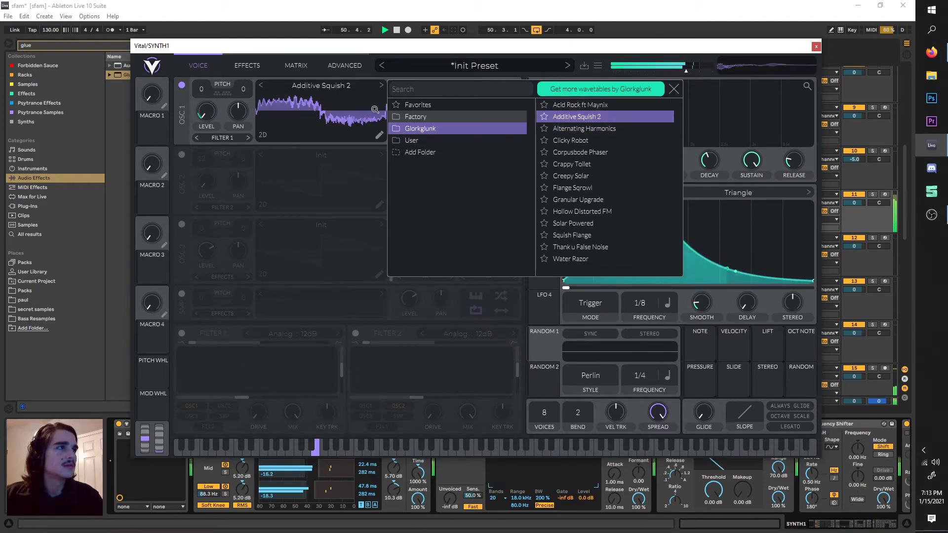
{"action": "left_click", "coordinate": [353, 104]}
{"action": "key", "text": "space"}
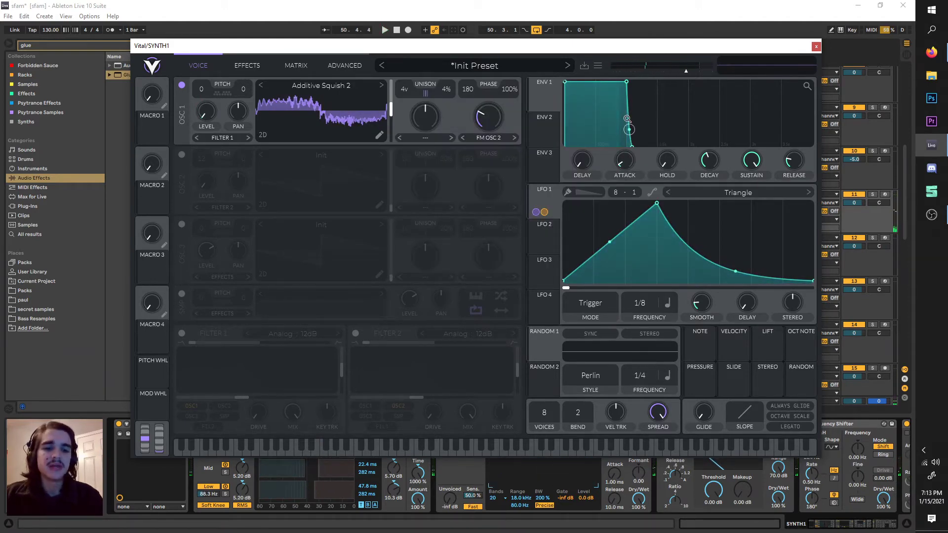
- Show Vital's effects page and compare the sound with the Filter bypassed and restored
{"action": "left_click", "coordinate": [240, 66]}
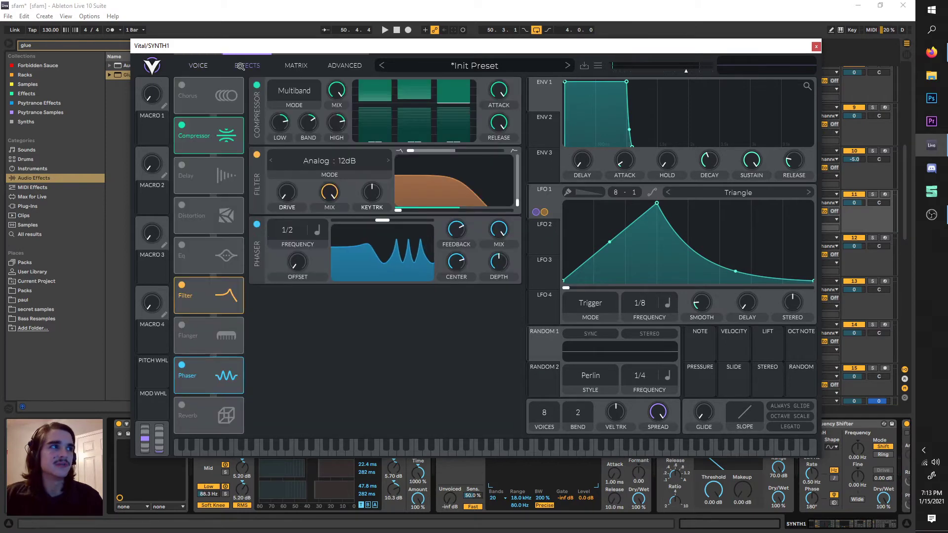
{"action": "key", "text": "space"}
{"action": "left_click", "coordinate": [183, 286]}
{"action": "left_click", "coordinate": [186, 285]}
{"action": "key", "text": "space"}
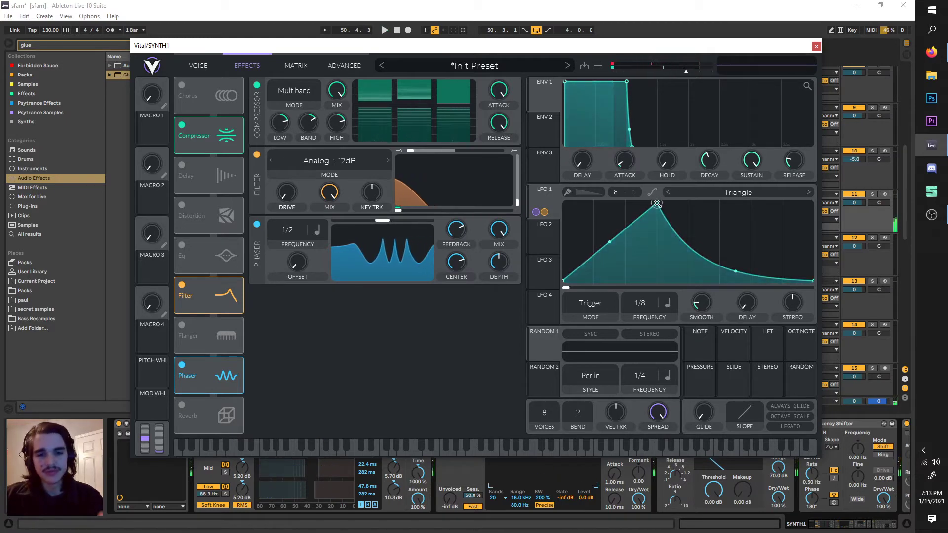
{"action": "key", "text": "space"}
{"action": "key", "text": "space"}
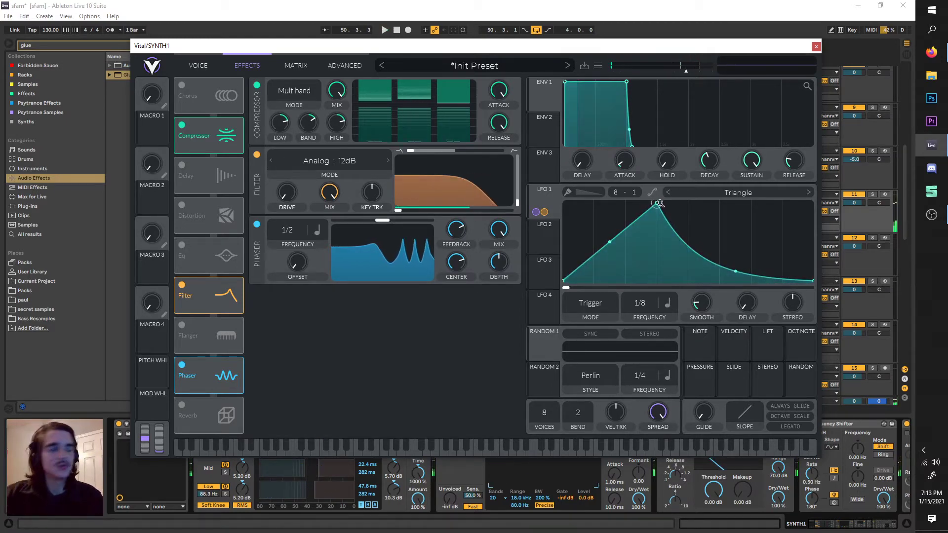
{"action": "key", "text": "space"}
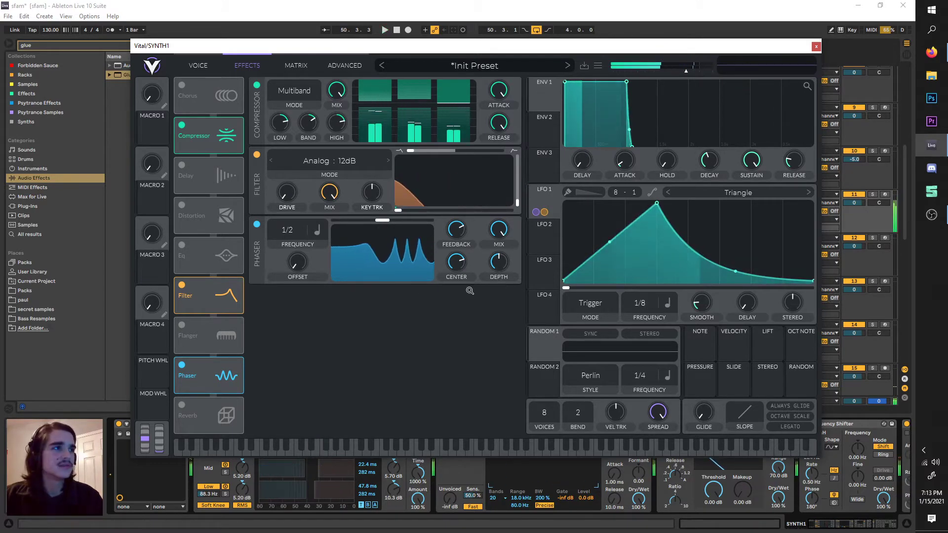
- Bypass and restore the Phaser, then sweep its Feedback down and back up
{"action": "left_click", "coordinate": [182, 366]}
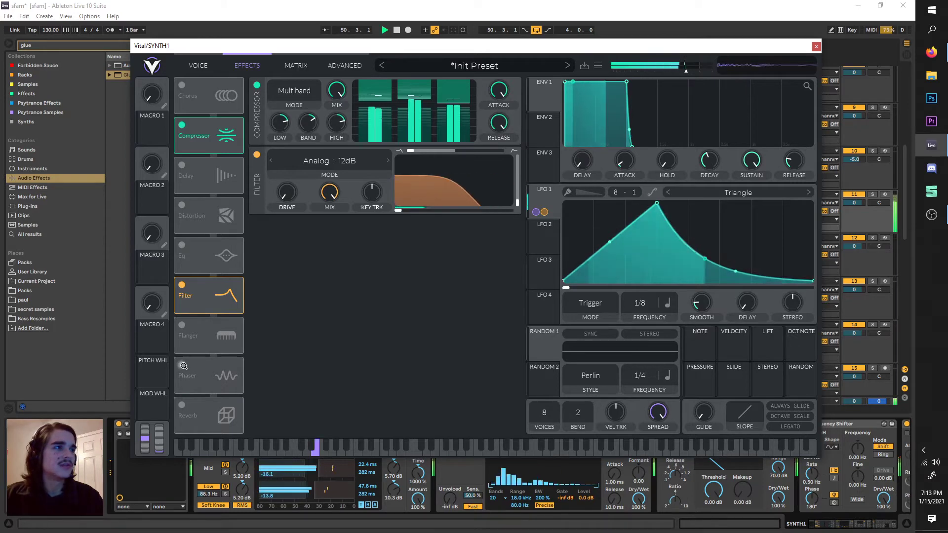
{"action": "key", "text": "space"}
{"action": "left_click", "coordinate": [182, 365]}
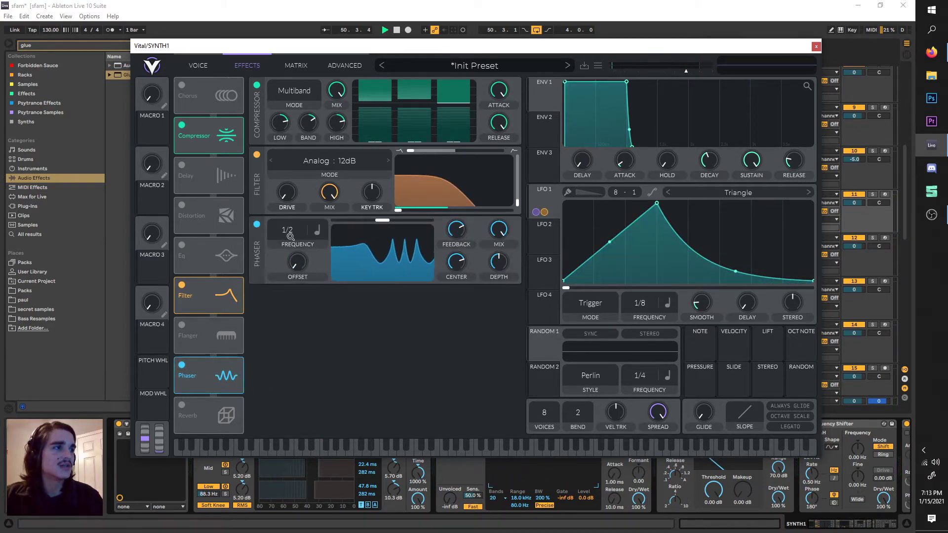
{"action": "key", "text": "space"}
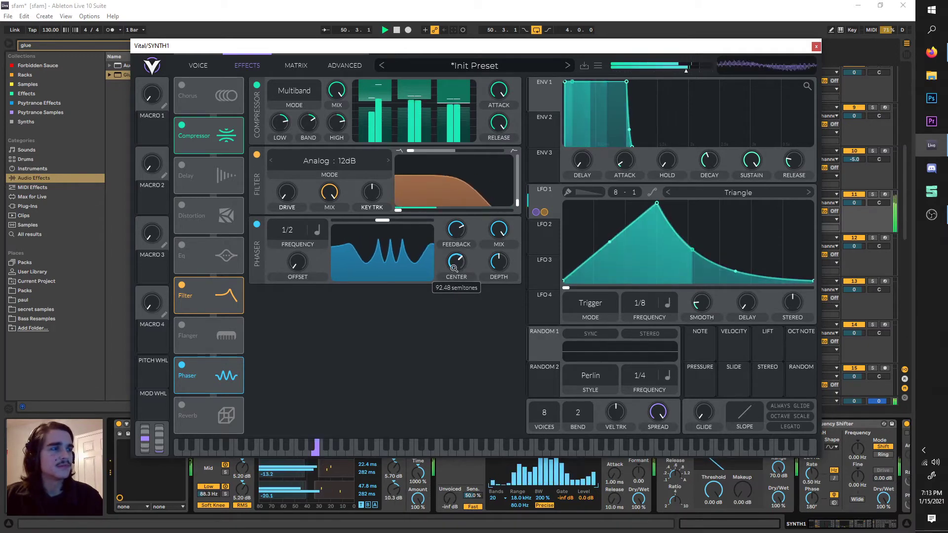
{"action": "key", "text": "space"}
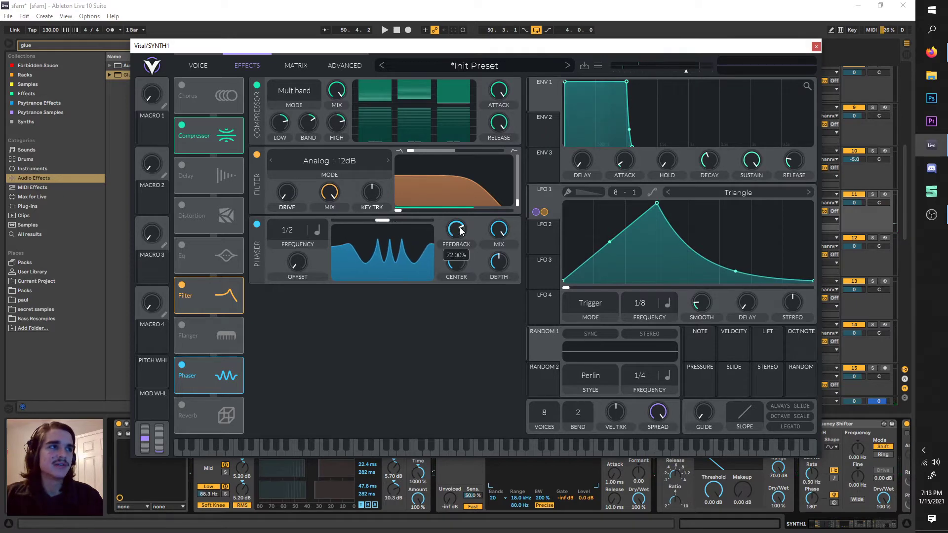
{"action": "key", "text": "space"}
{"action": "mouse_move", "coordinate": [459, 225]}
{"action": "left_mouse_down"}
{"action": "mouse_move", "coordinate": [451, 253]}
{"action": "mouse_move", "coordinate": [452, 218]}
{"action": "left_mouse_up"}
{"action": "key", "text": "space"}
- Close Vital and switch off OTT, Glue Compressor, Frequency Shifter and Corpus
{"action": "left_click", "coordinate": [816, 47]}
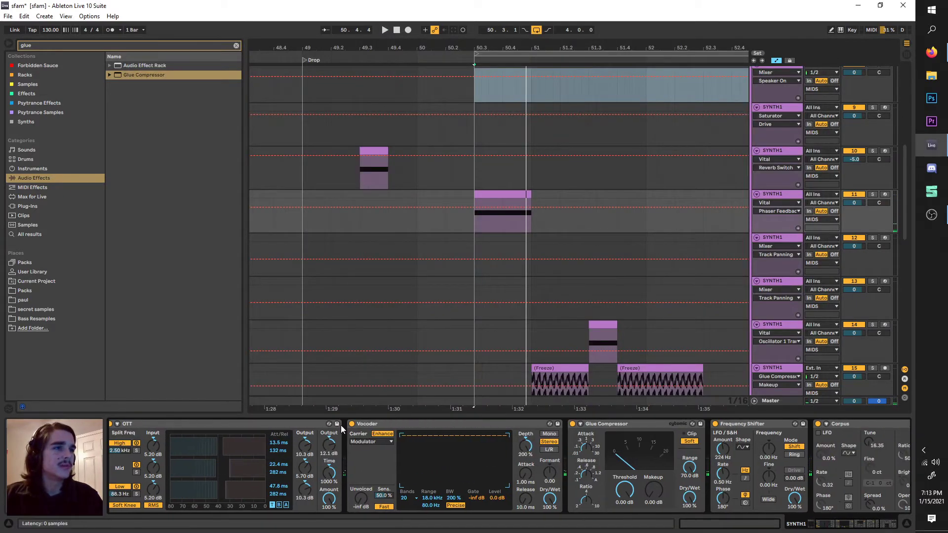
{"action": "left_click", "coordinate": [178, 425]}
{"action": "scroll", "coordinate": [618, 443], "scroll_direction": "right", "scroll_amount": 2}
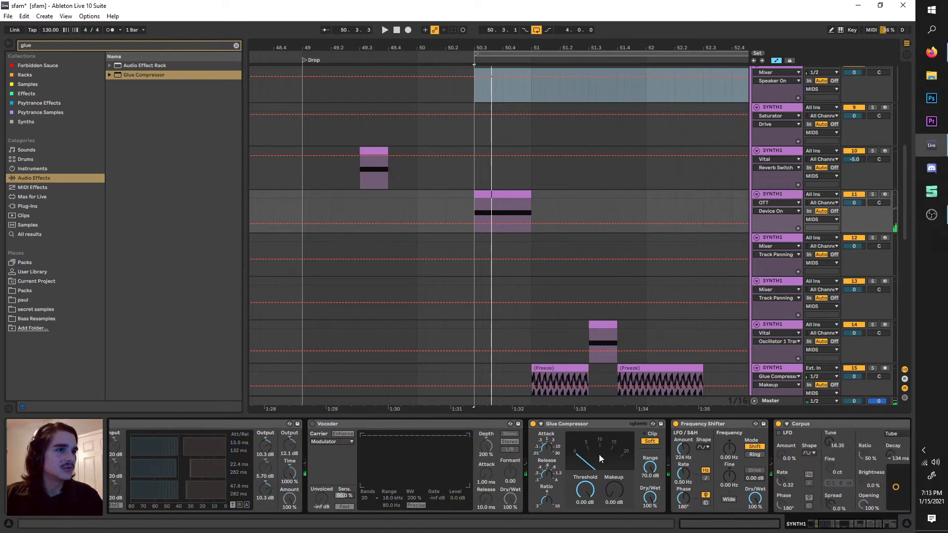
{"action": "key", "text": "space"}
{"action": "key", "text": "space"}
{"action": "left_click", "coordinate": [533, 425]}
{"action": "key", "text": "space"}
{"action": "left_click", "coordinate": [675, 424]}
{"action": "left_click", "coordinate": [779, 424]}
- Turn the Vocoder on with Enhance unticked and check its carrier source options
{"action": "scroll", "coordinate": [771, 455], "scroll_direction": "down", "scroll_amount": 4}
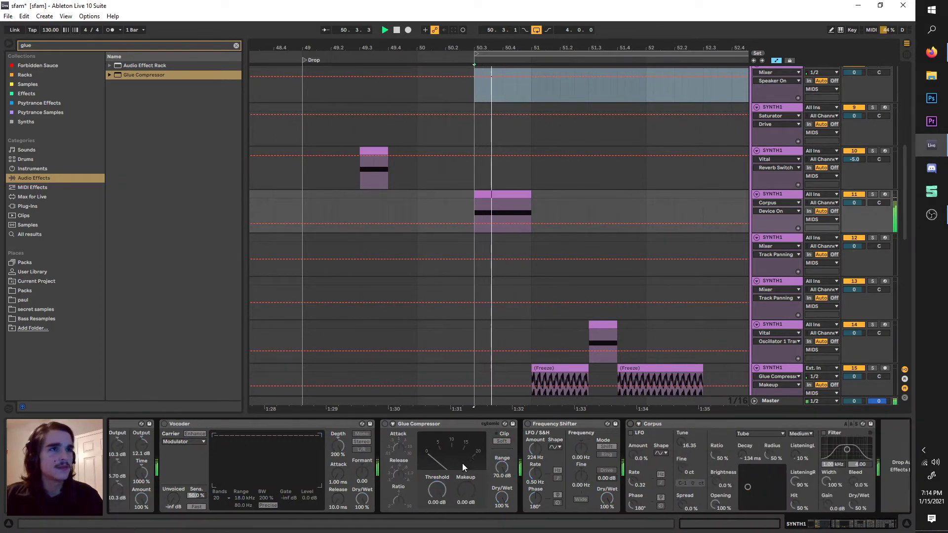
{"action": "scroll", "coordinate": [462, 464], "scroll_direction": "up", "scroll_amount": 5}
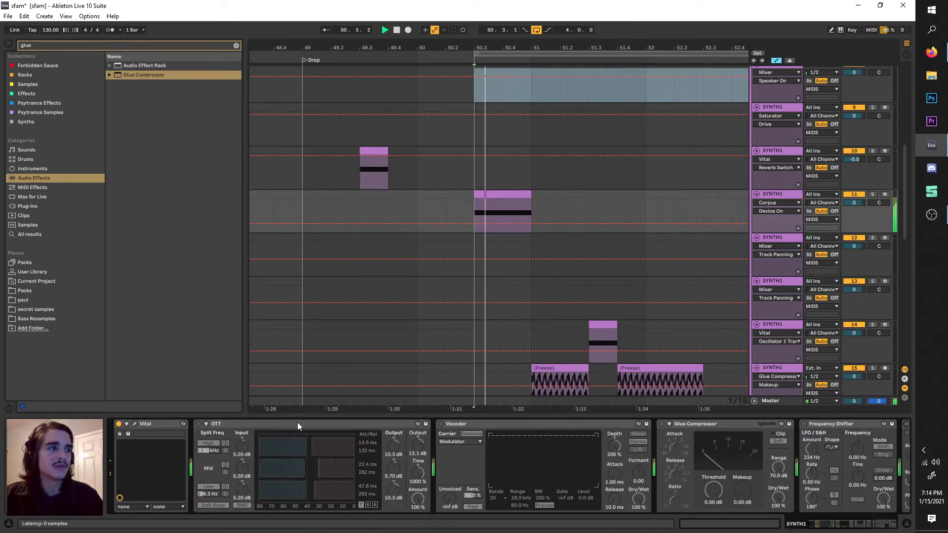
{"action": "left_click", "coordinate": [440, 424]}
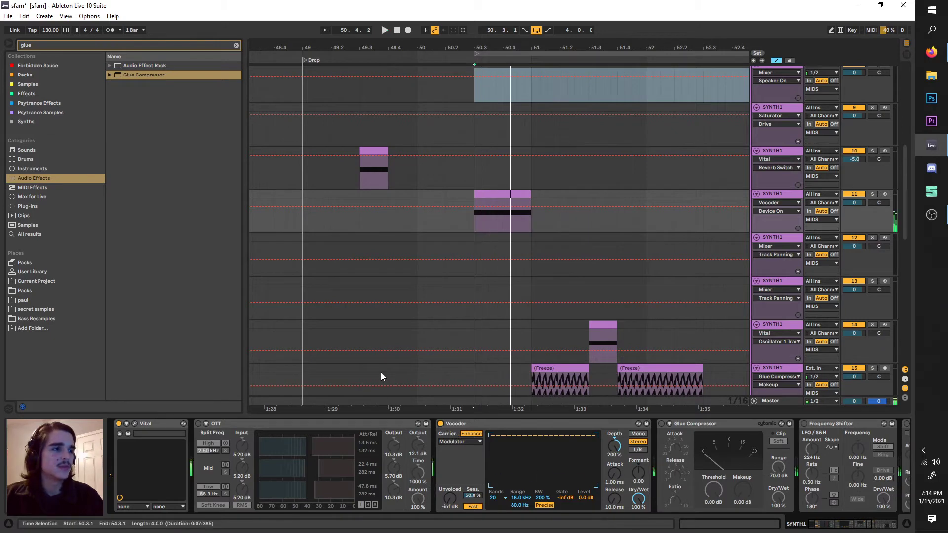
{"action": "left_click", "coordinate": [471, 434]}
{"action": "left_click", "coordinate": [468, 442]}
- Replace the track's Vocoder with a fresh default Vocoder found by searching 'voco'
{"action": "left_click", "coordinate": [50, 45]}
{"action": "type", "text": "voco"}
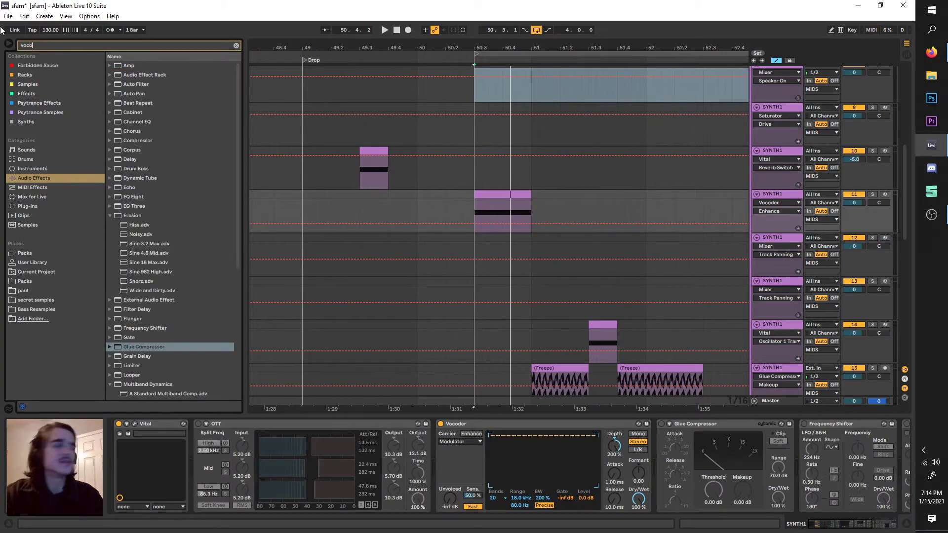
{"action": "left_click", "coordinate": [159, 65]}
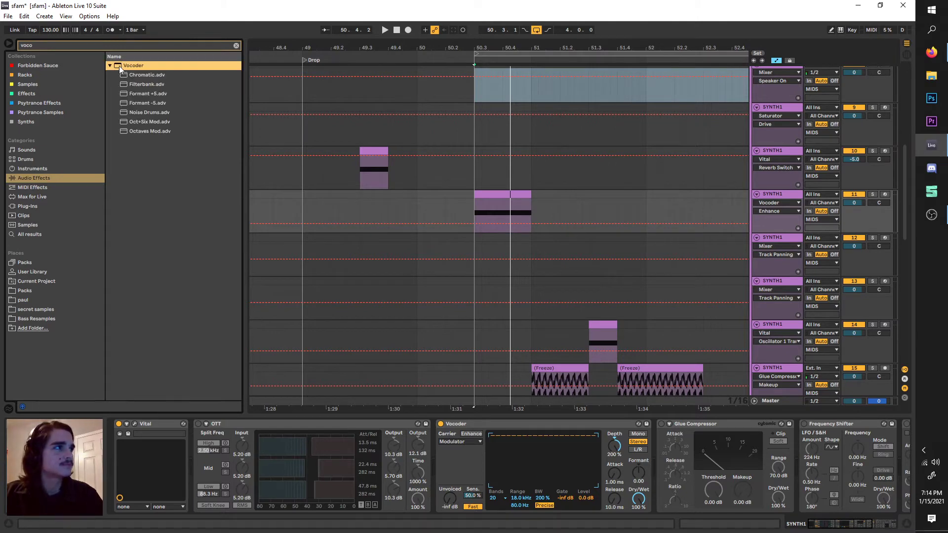
{"action": "left_click_drag", "start_coordinate": [537, 450], "coordinate": [536, 441]}
{"action": "key", "text": "space"}
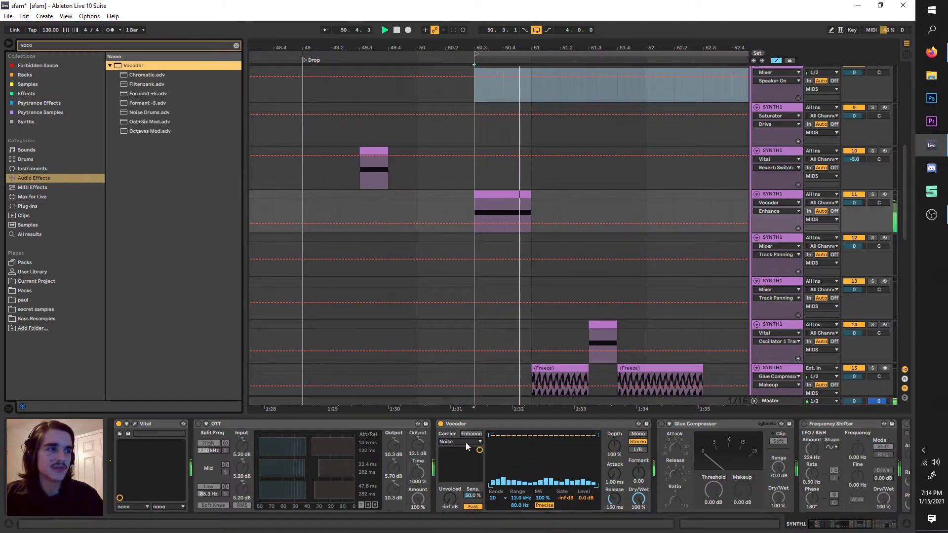
{"action": "key", "text": "space"}
{"action": "key", "text": "space"}
- Set the Vocoder's carrier to Modulator and turn Enhance on
{"action": "key", "text": "space"}
{"action": "left_click", "coordinate": [465, 442]}
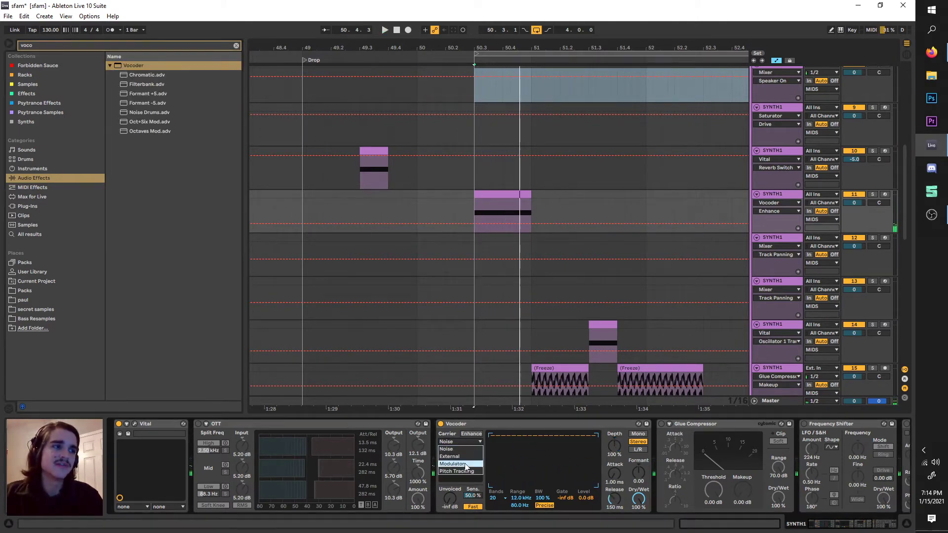
{"action": "left_click", "coordinate": [464, 464]}
{"action": "key", "text": "space"}
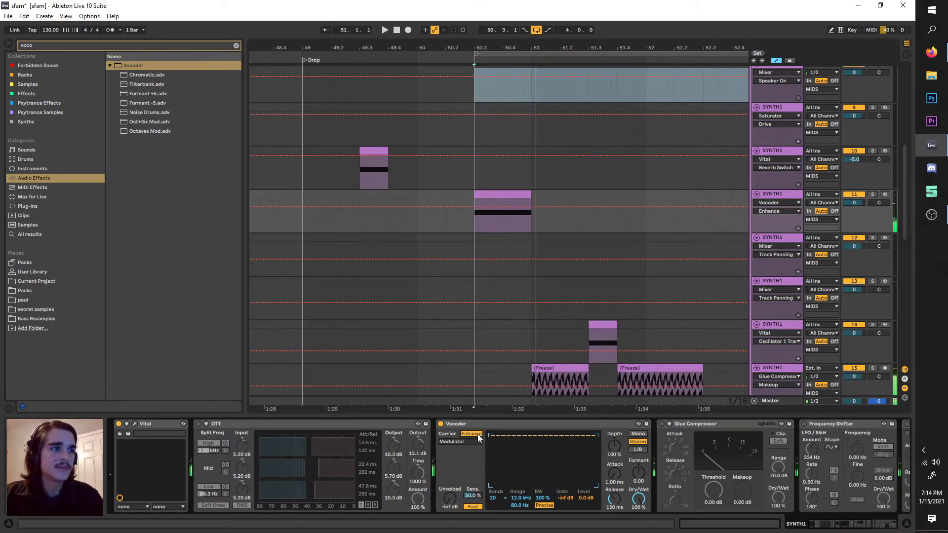
{"action": "left_click", "coordinate": [477, 434]}
{"action": "key", "text": "space"}
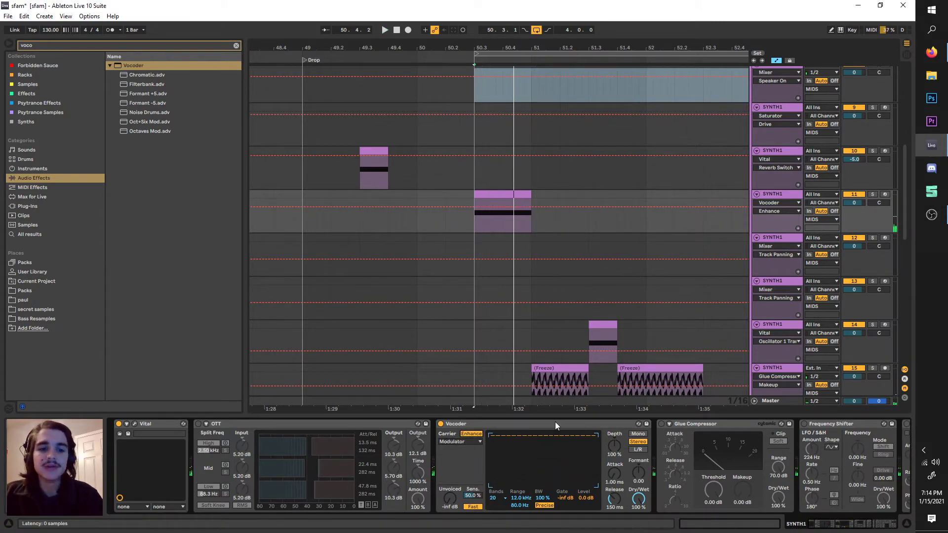
{"action": "key", "text": "space"}
- Shorten the Vocoder's Release to 10 ms and listen back
{"action": "key", "text": "space"}
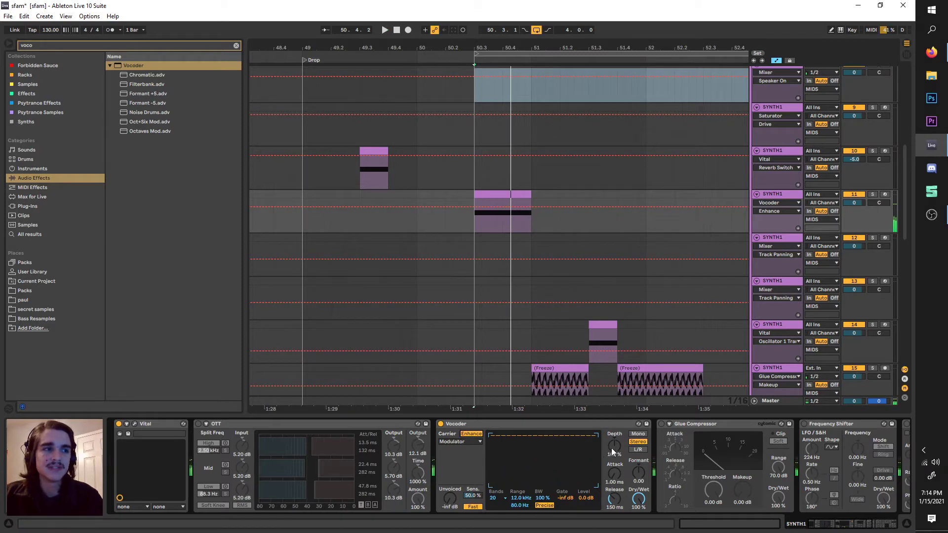
{"action": "key", "text": "space"}
{"action": "left_click_drag", "start_coordinate": [614, 501], "coordinate": [614, 526]}
{"action": "key", "text": "space"}
{"action": "key", "text": "space"}
{"action": "key", "text": "space"}
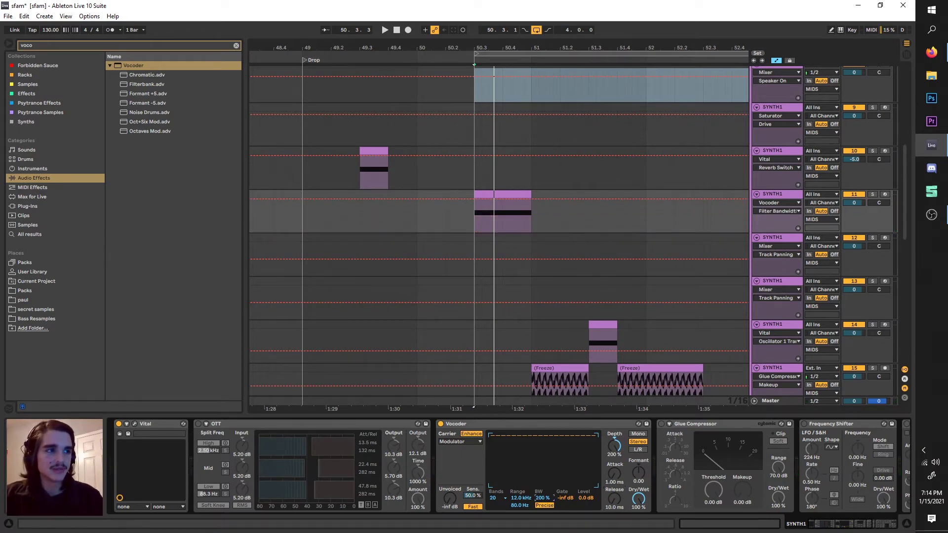
{"action": "key", "text": "space"}
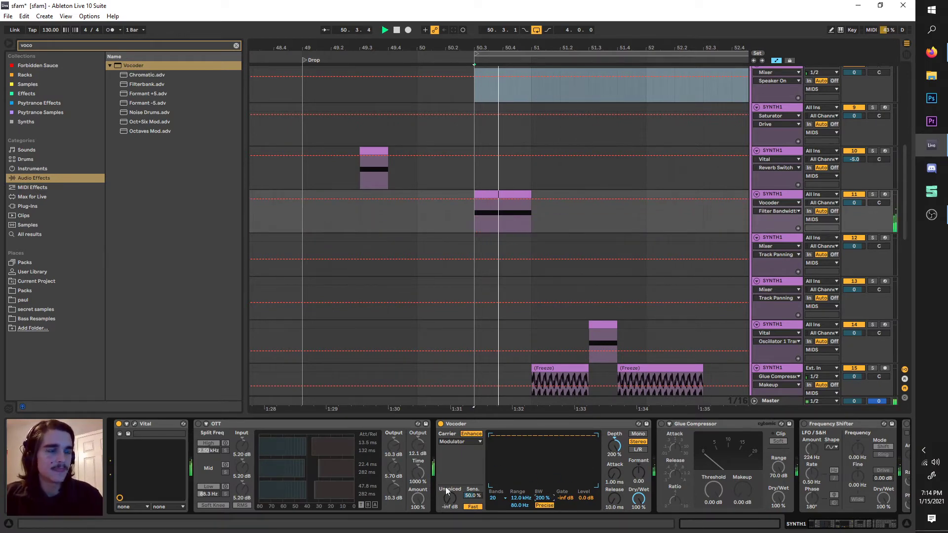
{"action": "key", "text": "space"}
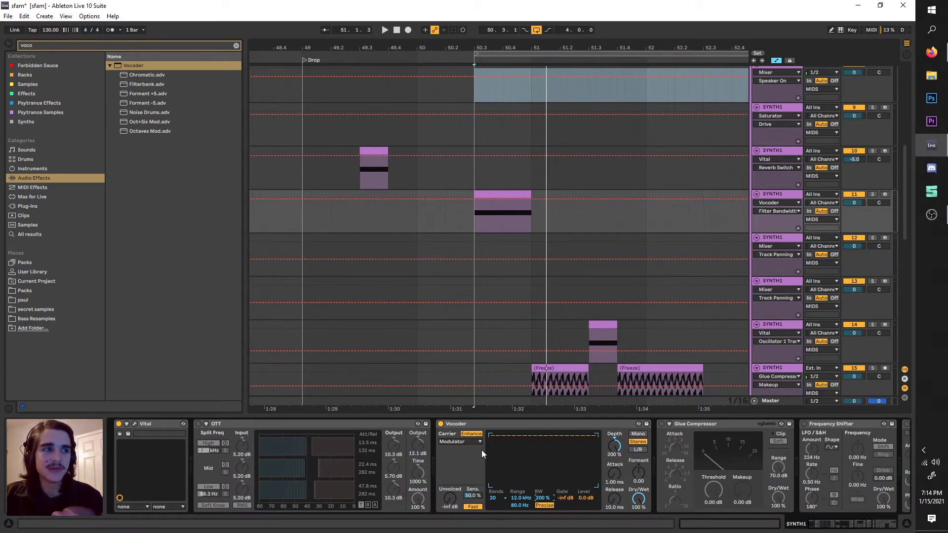
- Re-enable OTT, set Vocoder Release to 76.4 ms and OTT Output to 11.3 dB
{"action": "key", "text": "space"}
{"action": "key", "text": "space"}
{"action": "left_click", "coordinate": [198, 424]}
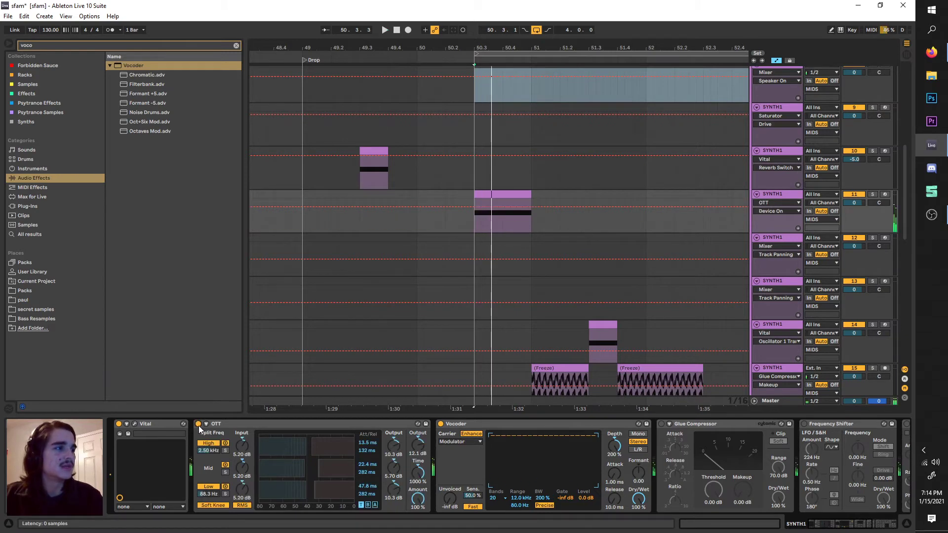
{"action": "key", "text": "space"}
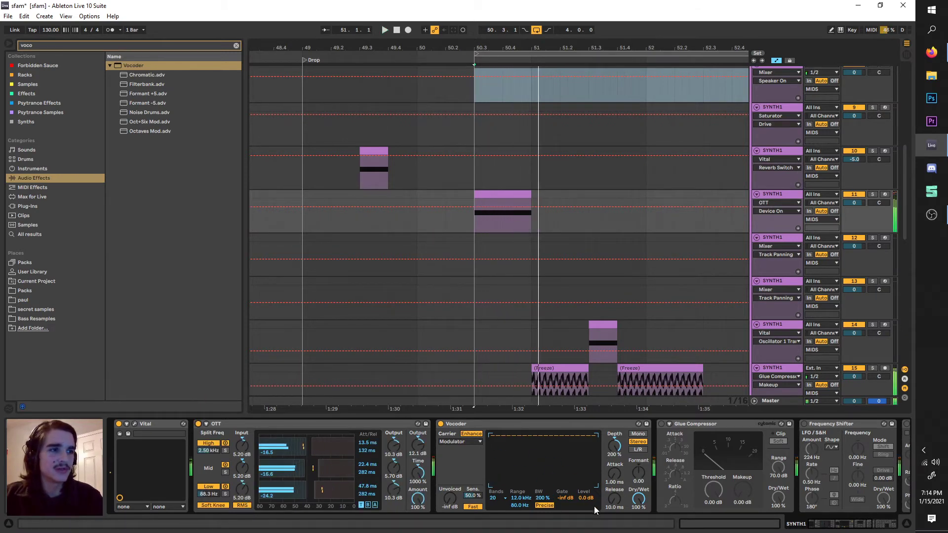
{"action": "left_click_drag", "start_coordinate": [606, 509], "coordinate": [606, 494]}
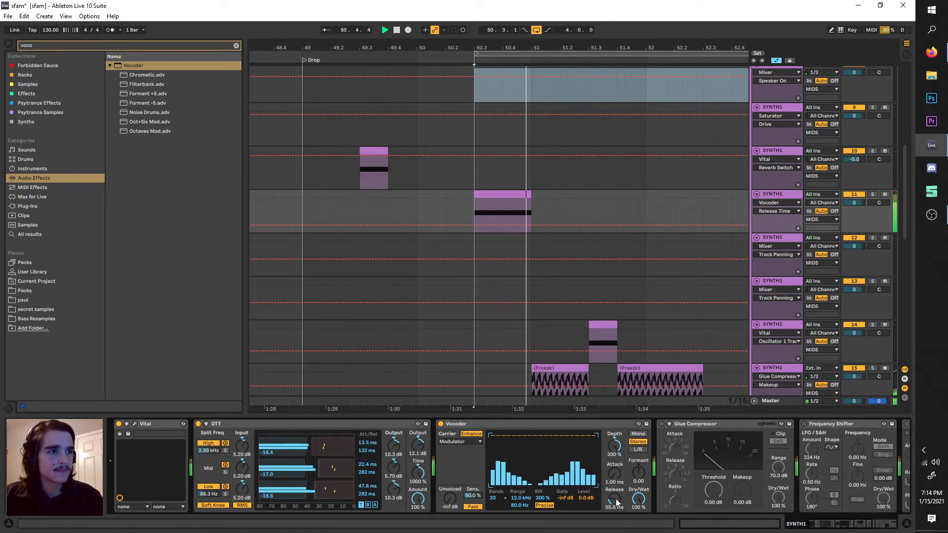
{"action": "key", "text": "space"}
{"action": "key", "text": "space"}
{"action": "key", "text": "space"}
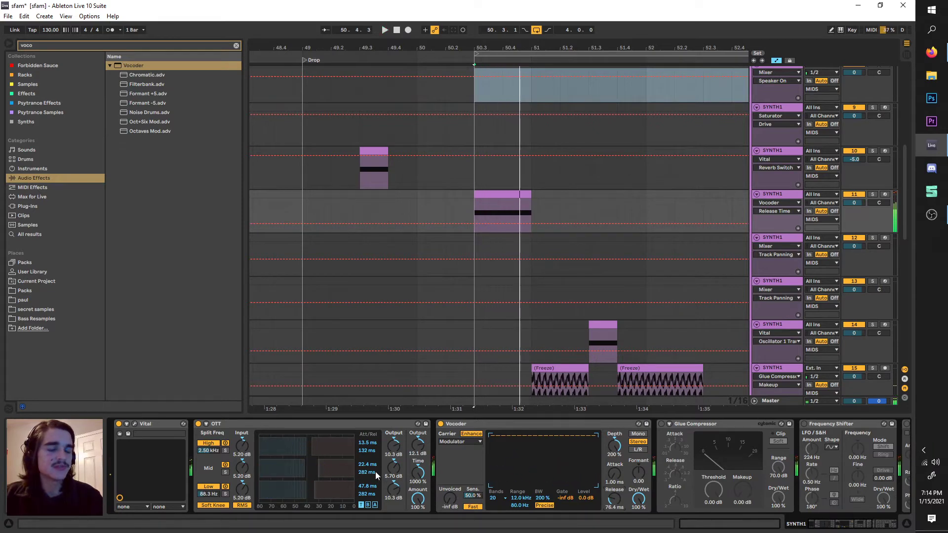
{"action": "key", "text": "space"}
{"action": "left_click", "coordinate": [418, 448]}
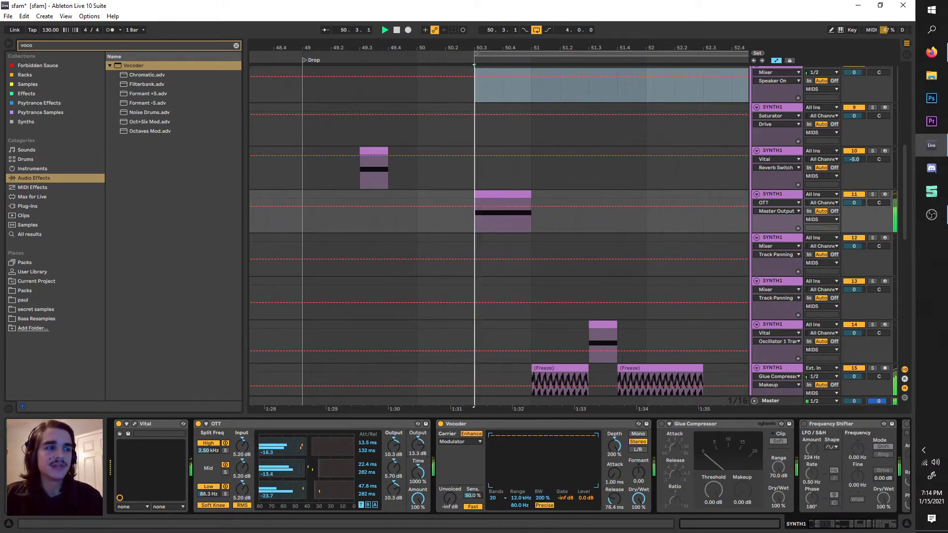
{"action": "key", "text": "space"}
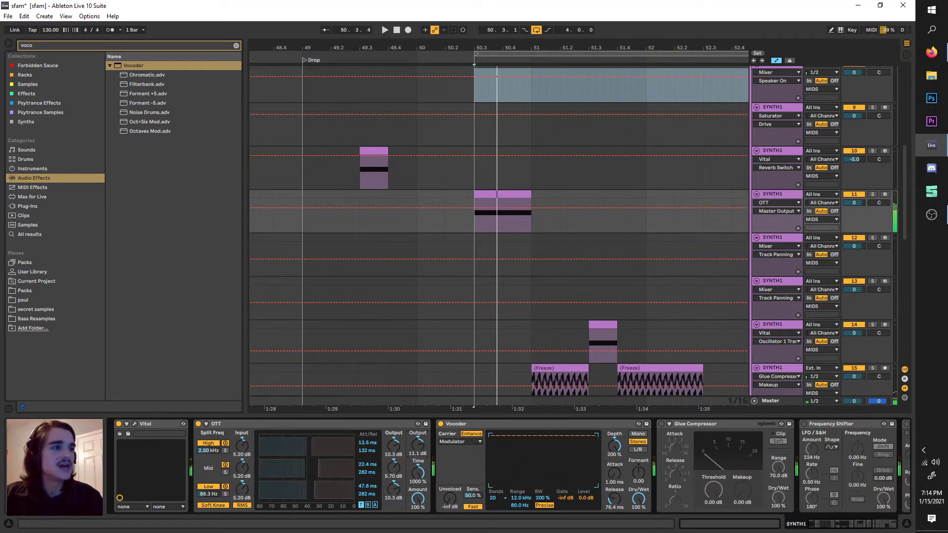
{"action": "key", "text": "space"}
{"action": "key", "text": "space"}
{"action": "key", "text": "space"}
{"action": "key", "text": "space"}
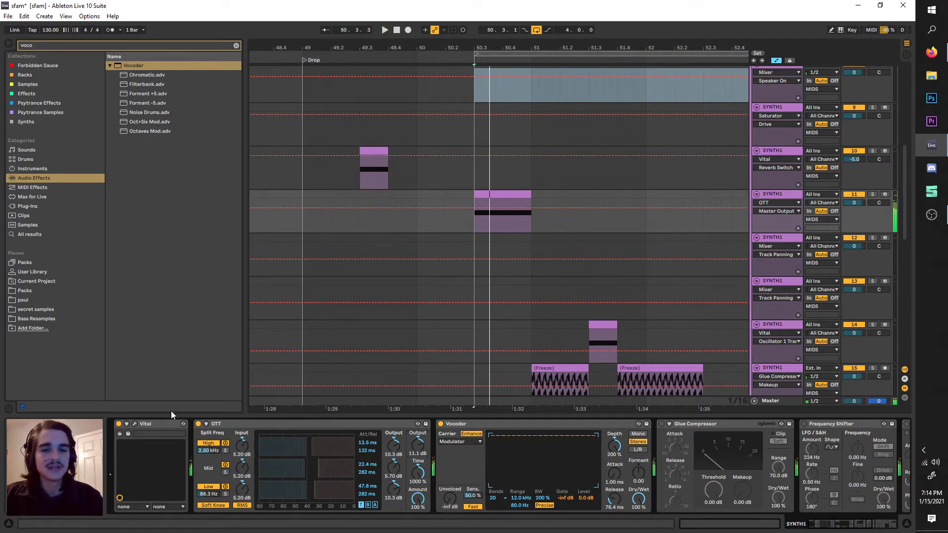
- Audition the chain while toggling the Glue Compressor on and off and enabling the Frequency Shifter
{"action": "scroll", "coordinate": [459, 493], "scroll_direction": "down", "scroll_amount": 2}
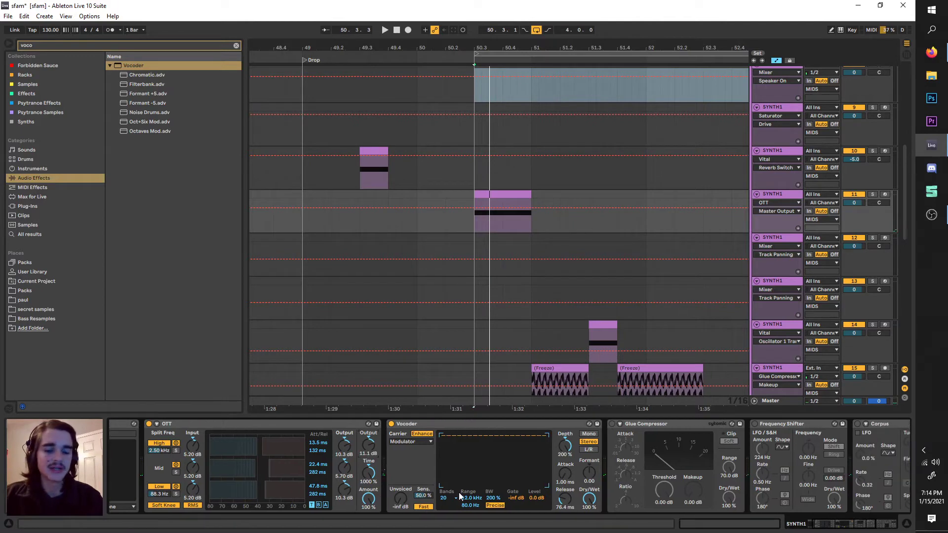
{"action": "key", "text": "space"}
{"action": "scroll", "coordinate": [606, 453], "scroll_direction": "down", "scroll_amount": 2}
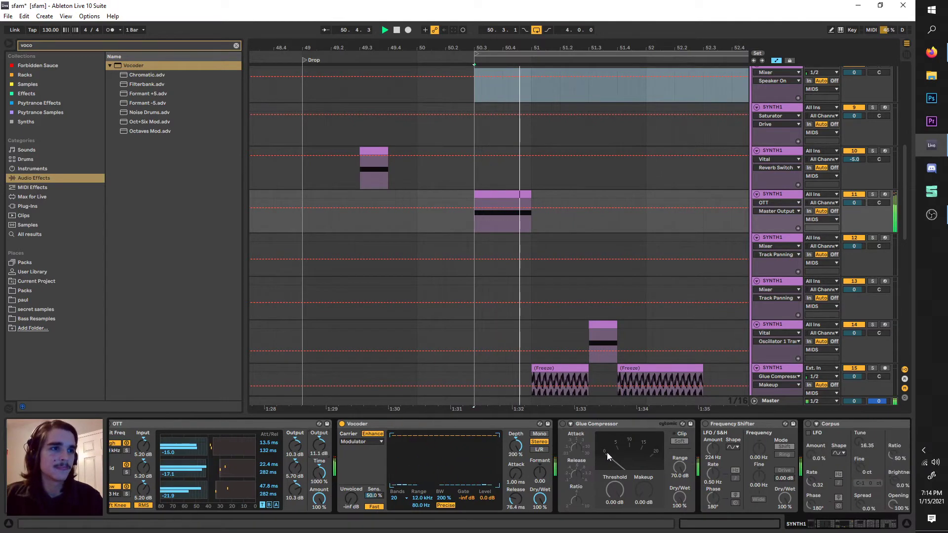
{"action": "left_click", "coordinate": [563, 424]}
{"action": "key", "text": "space"}
{"action": "scroll", "coordinate": [578, 501], "scroll_direction": "down", "scroll_amount": 2}
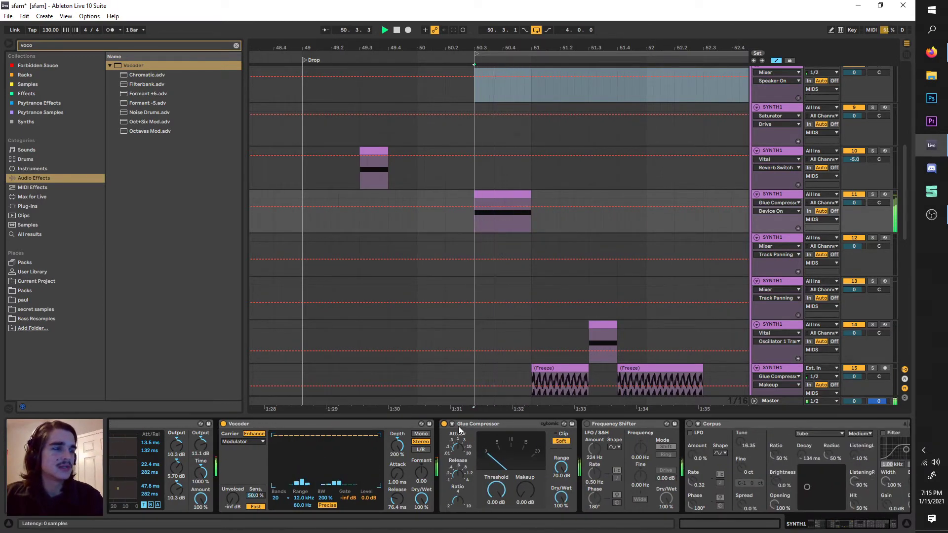
{"action": "left_click", "coordinate": [444, 424]}
{"action": "scroll", "coordinate": [534, 457], "scroll_direction": "down", "scroll_amount": 1}
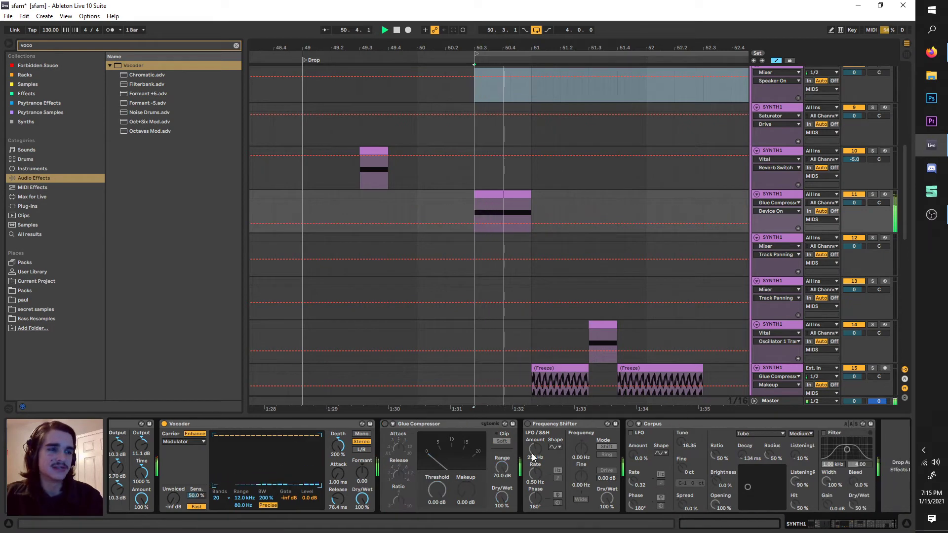
{"action": "left_click", "coordinate": [527, 424]}
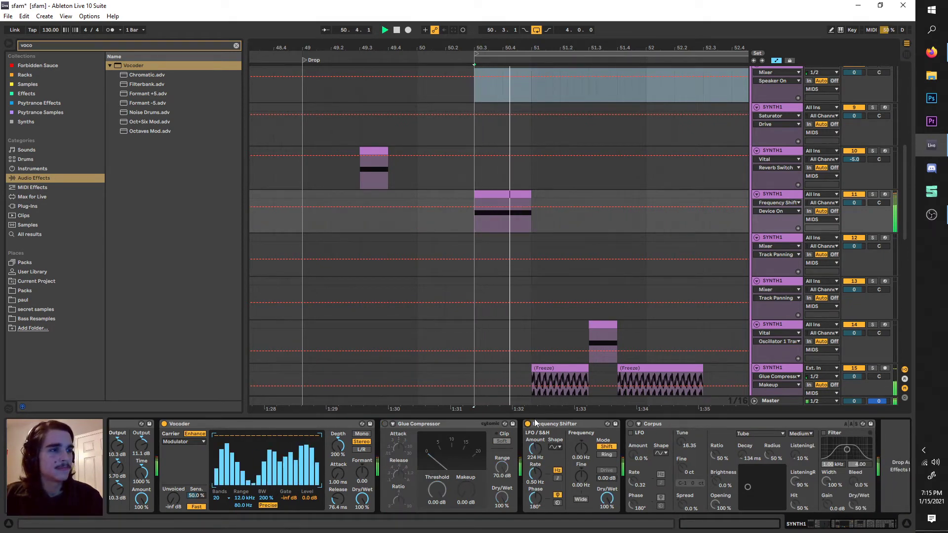
{"action": "key", "text": "space"}
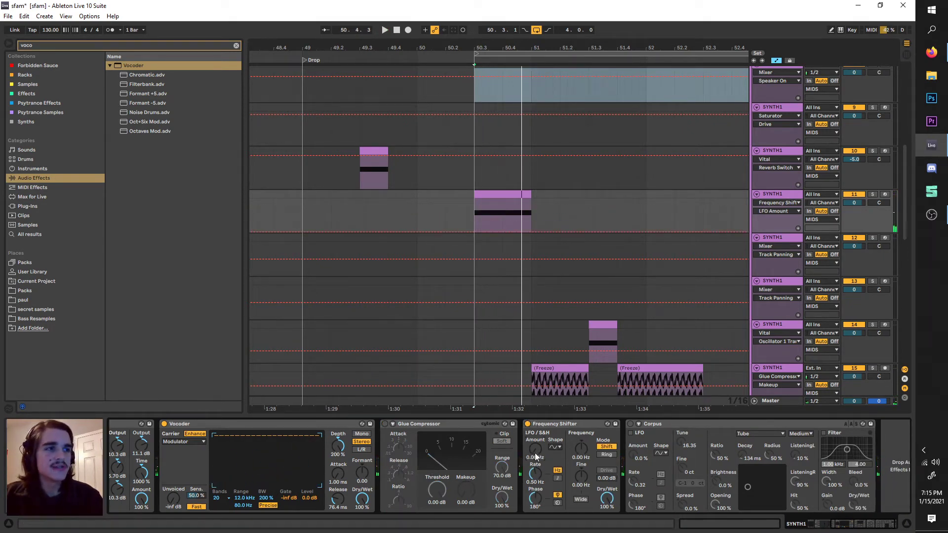
{"action": "key", "text": "space"}
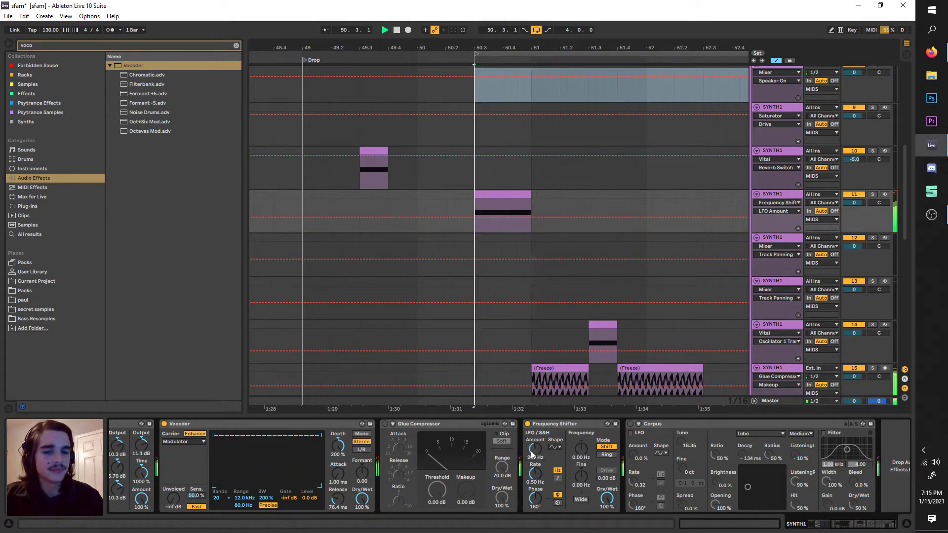
{"action": "key", "text": "space"}
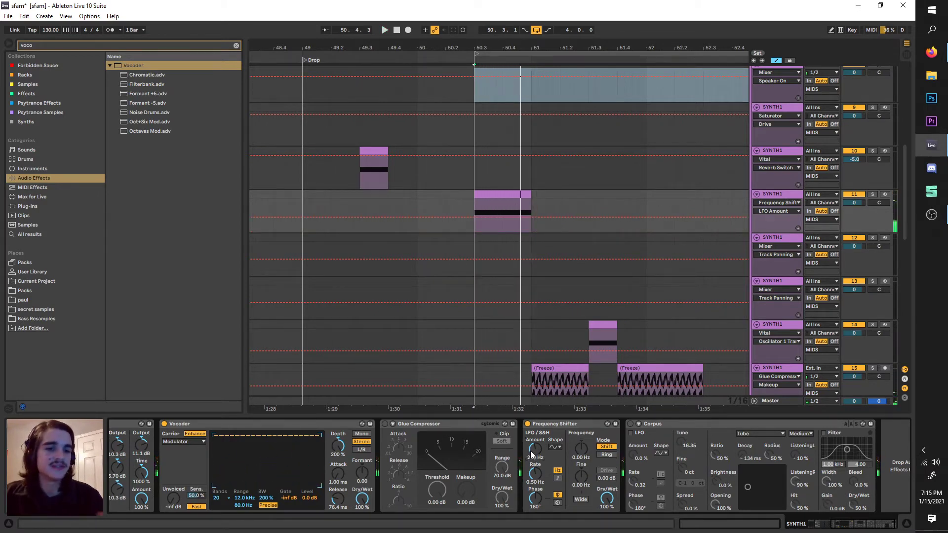
{"action": "key", "text": "space"}
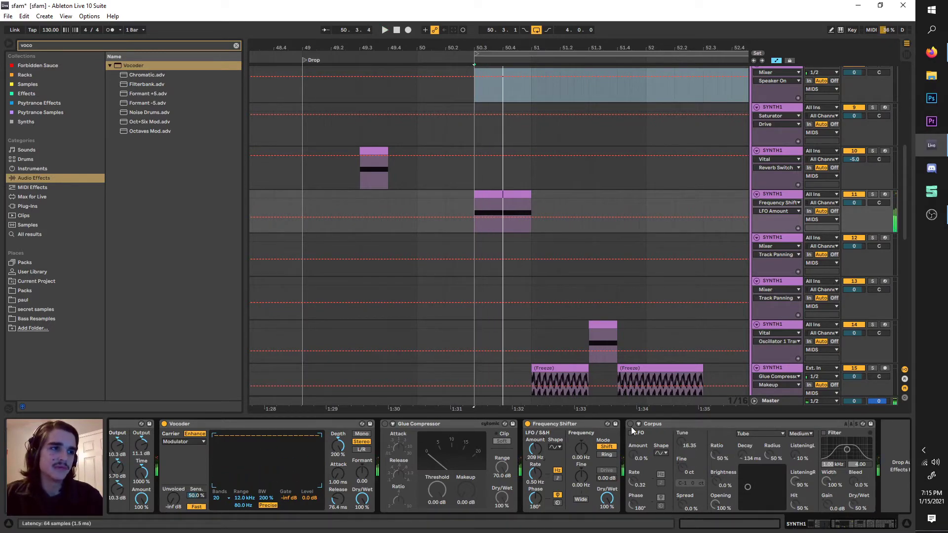
{"action": "scroll", "coordinate": [617, 432], "scroll_direction": "down", "scroll_amount": 1}
- Enable the existing Corpus resonator and compare the sound with it on and off
{"action": "left_click", "coordinate": [611, 424]}
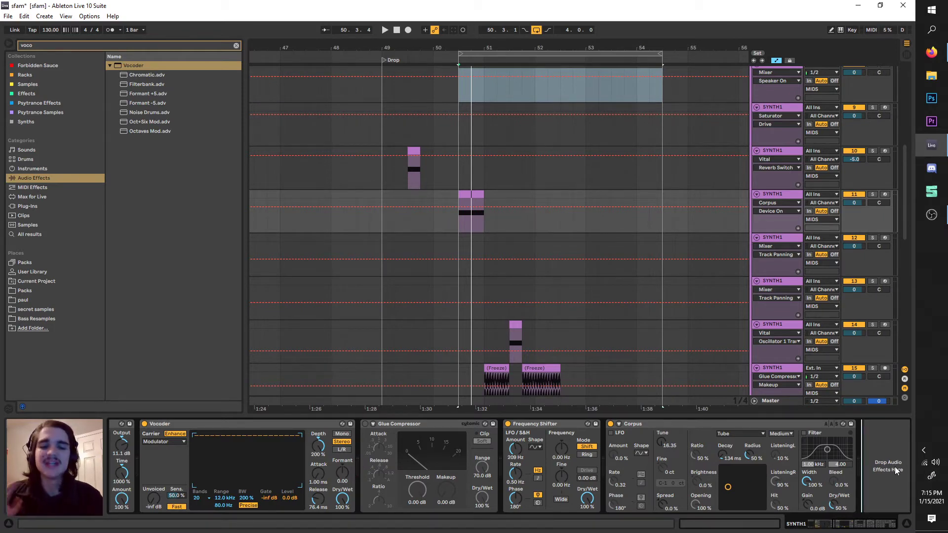
{"action": "scroll", "coordinate": [548, 281], "scroll_direction": "down", "scroll_amount": 4}
{"action": "scroll", "coordinate": [539, 331], "scroll_direction": "up", "scroll_amount": 3}
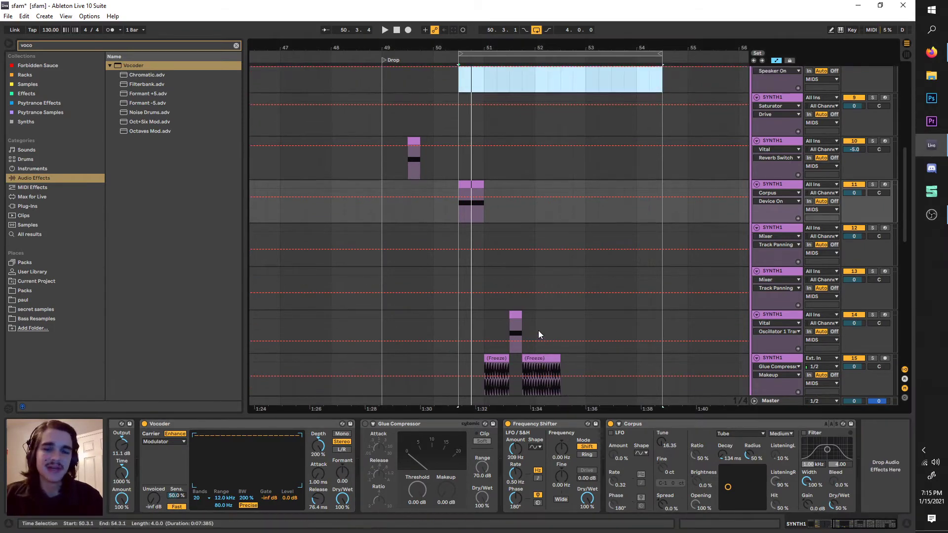
{"action": "key", "text": "space"}
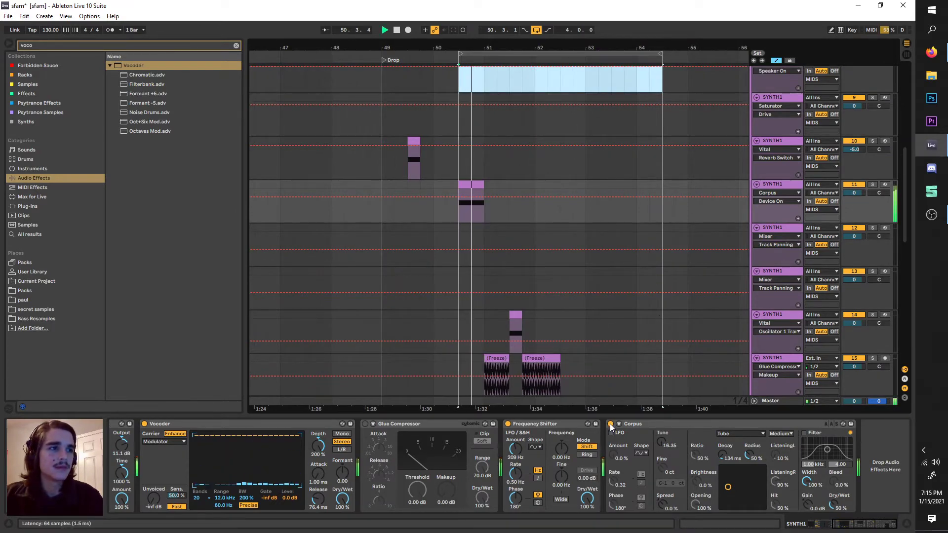
{"action": "left_click", "coordinate": [611, 424]}
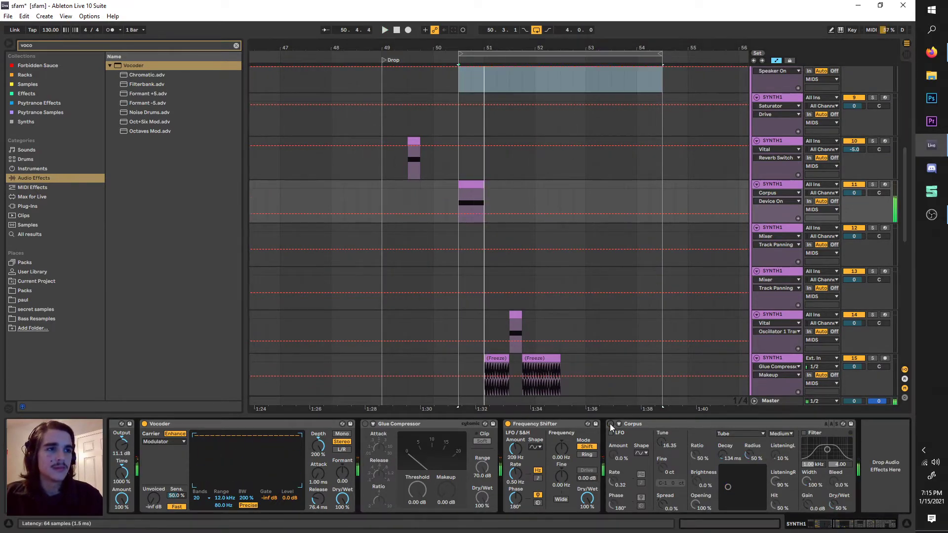
{"action": "left_click", "coordinate": [610, 425]}
{"action": "key", "text": "space"}
{"action": "key", "text": "space"}
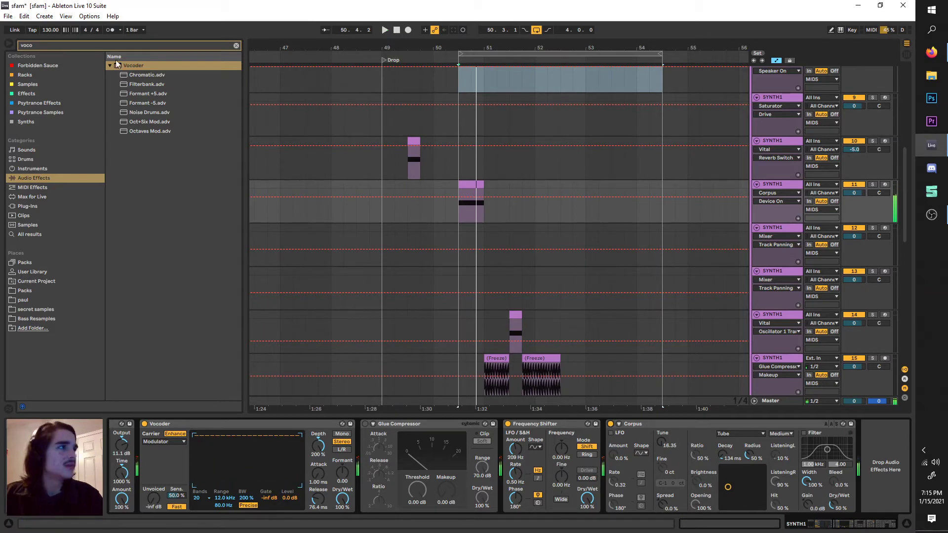
- Search the browser for 'corpus' and add a second Corpus to the end of the chain
{"action": "left_click_drag", "start_coordinate": [83, 46], "coordinate": [0, 23]}
{"action": "type", "text": "corpus"}
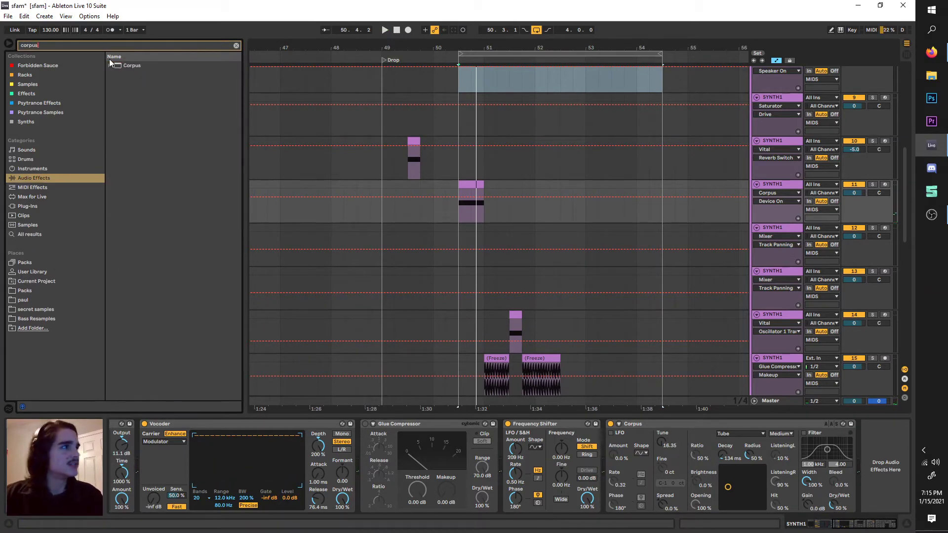
{"action": "key", "text": "Down"}
{"action": "key", "text": "Return"}
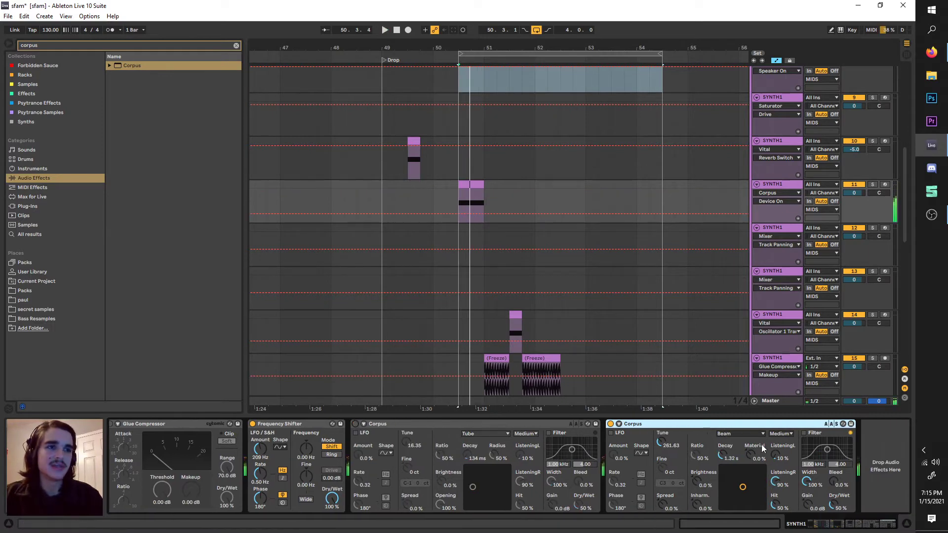
- Try Beam, Marimba, String and Plate resonator types on the new Corpus, settling on Tube
{"action": "left_click", "coordinate": [741, 434]}
{"action": "left_click", "coordinate": [738, 440]}
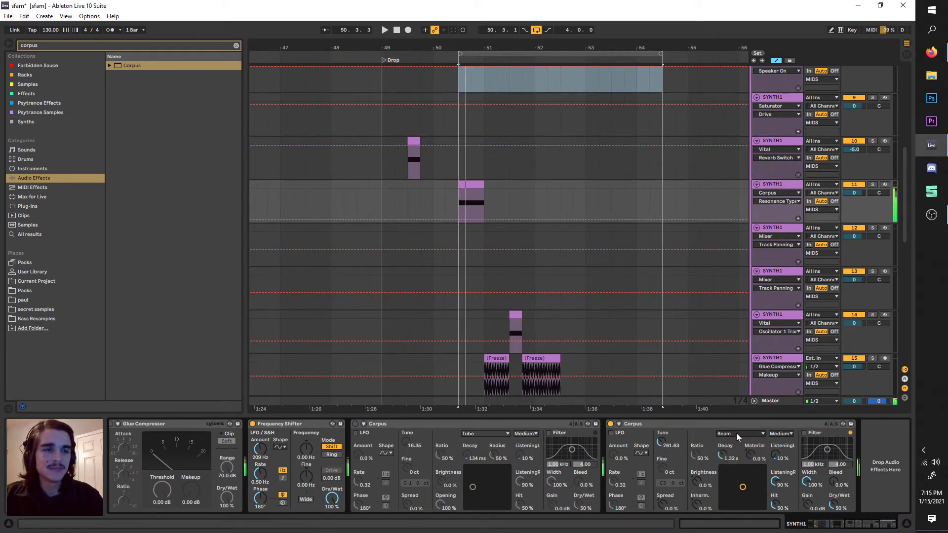
{"action": "left_click", "coordinate": [735, 434]}
{"action": "left_click", "coordinate": [734, 449]}
{"action": "left_click", "coordinate": [731, 435]}
{"action": "left_click", "coordinate": [739, 455]}
{"action": "left_click", "coordinate": [737, 435]}
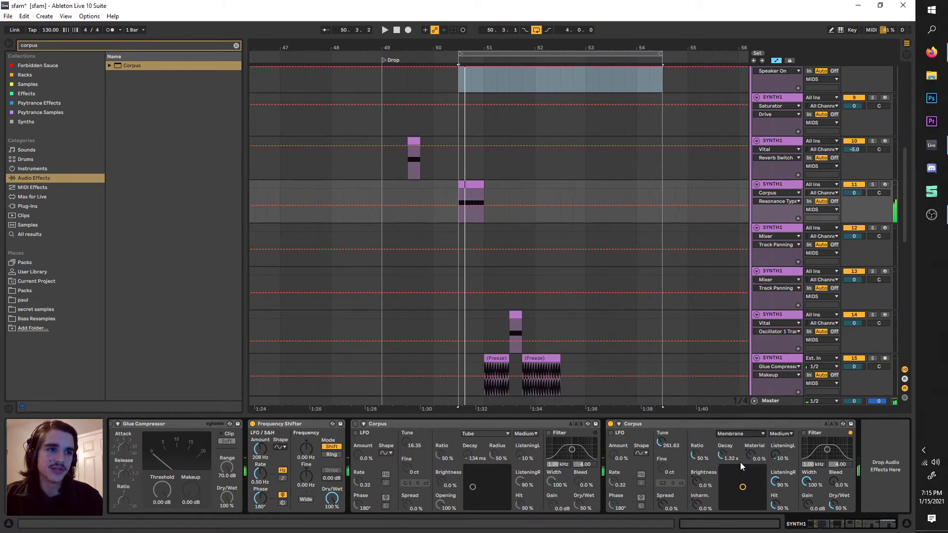
{"action": "left_click", "coordinate": [734, 434]}
{"action": "left_click", "coordinate": [737, 472]}
{"action": "left_click", "coordinate": [737, 433]}
{"action": "left_click", "coordinate": [733, 473]}
{"action": "left_click", "coordinate": [735, 433]}
{"action": "left_click", "coordinate": [728, 485]}
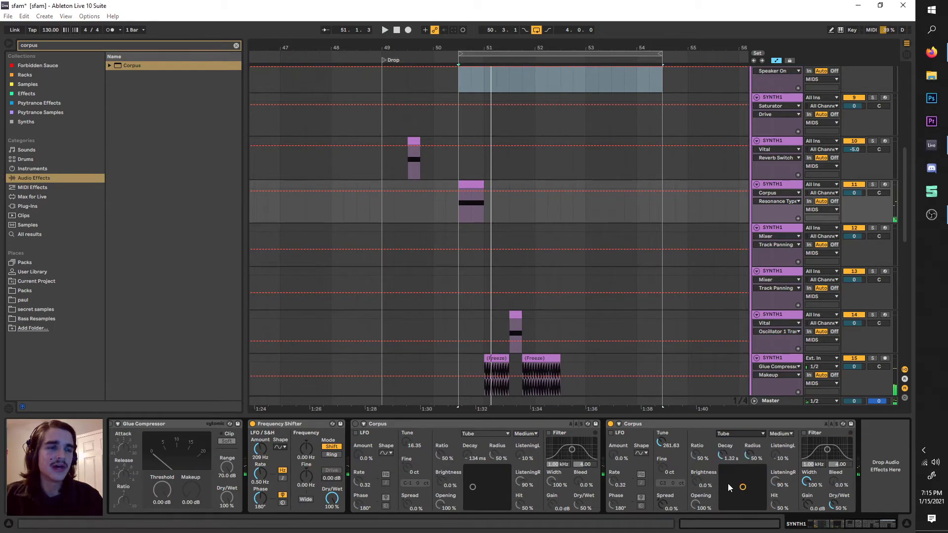
- Tune the new Corpus down to 26.53 and shorten its decay to 134 ms
{"action": "key", "text": "space"}
{"action": "left_click_drag", "start_coordinate": [665, 443], "coordinate": [665, 474]}
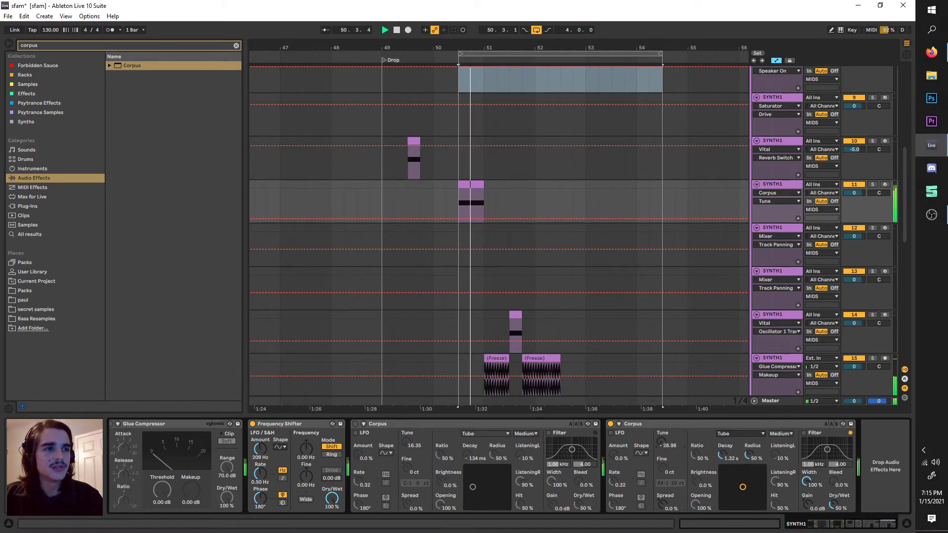
{"action": "left_click_drag", "start_coordinate": [661, 442], "coordinate": [661, 445]}
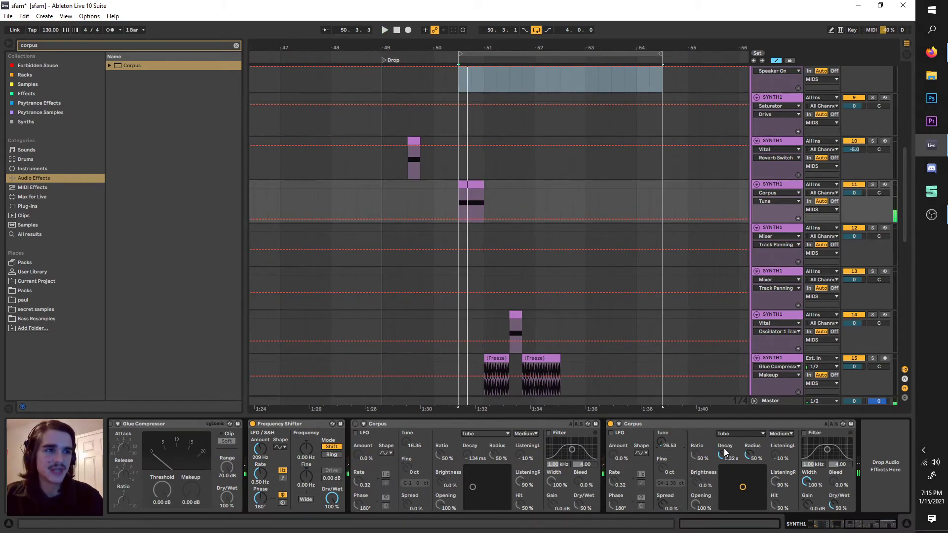
{"action": "key", "text": "space"}
{"action": "left_click_drag", "start_coordinate": [720, 451], "coordinate": [720, 451]}
{"action": "key", "text": "space"}
{"action": "left_click", "coordinate": [610, 424]}
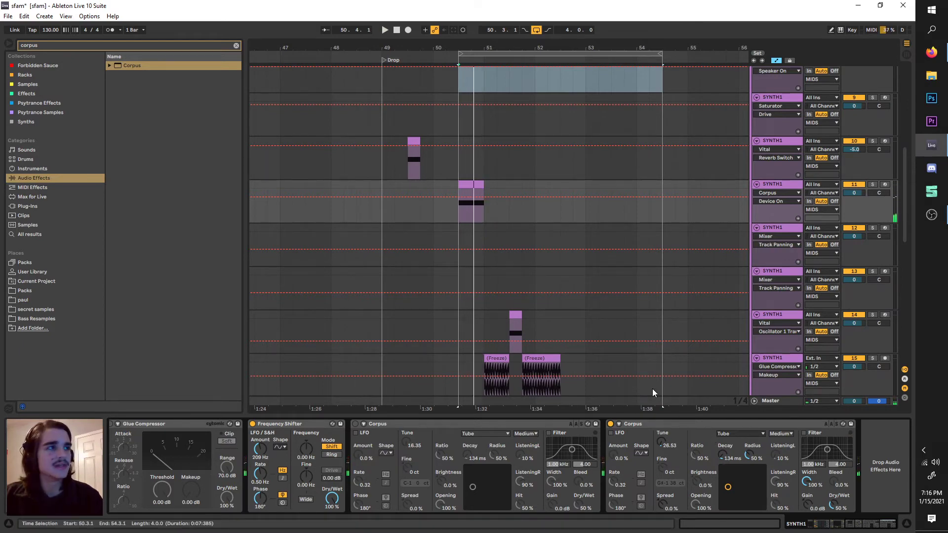
- Select track 11 and set the loop to bars 51–53
{"action": "scroll", "coordinate": [798, 136], "scroll_direction": "down", "scroll_amount": 2}
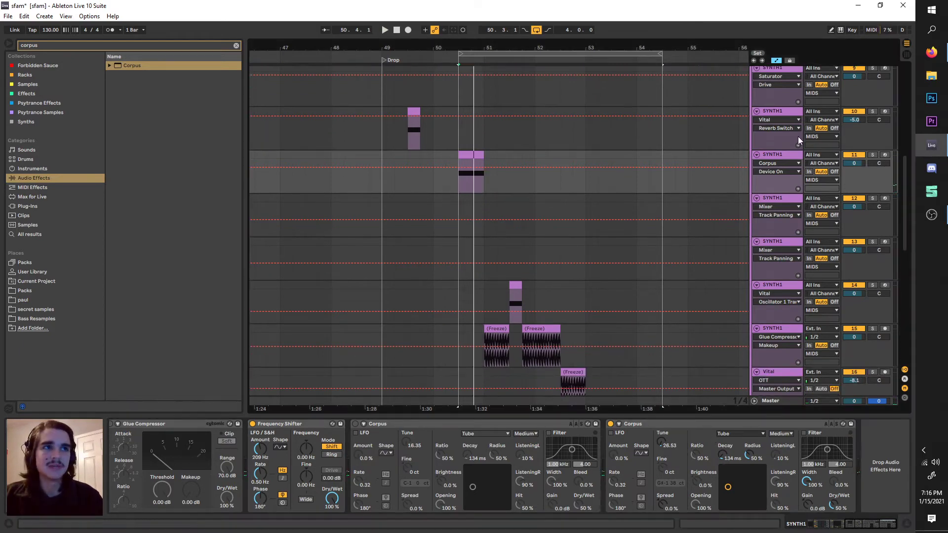
{"action": "left_click", "coordinate": [766, 158]}
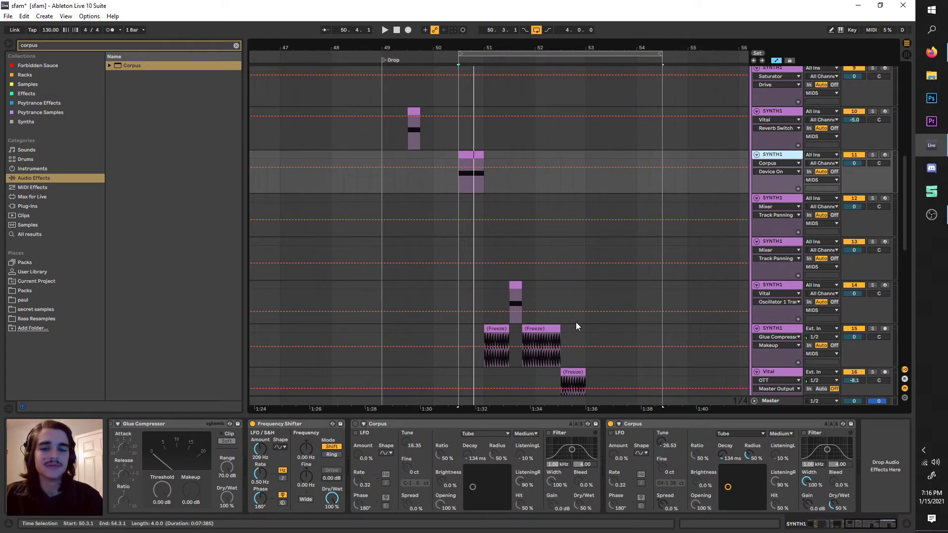
{"action": "scroll", "coordinate": [570, 307], "scroll_direction": "up", "scroll_amount": 3}
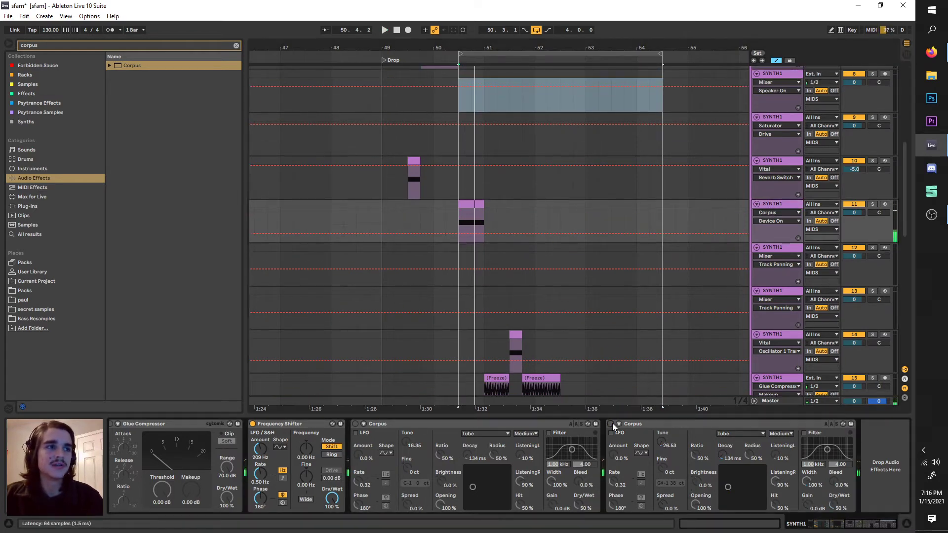
{"action": "key", "text": "space"}
{"action": "left_click_drag", "start_coordinate": [497, 57], "coordinate": [523, 56]}
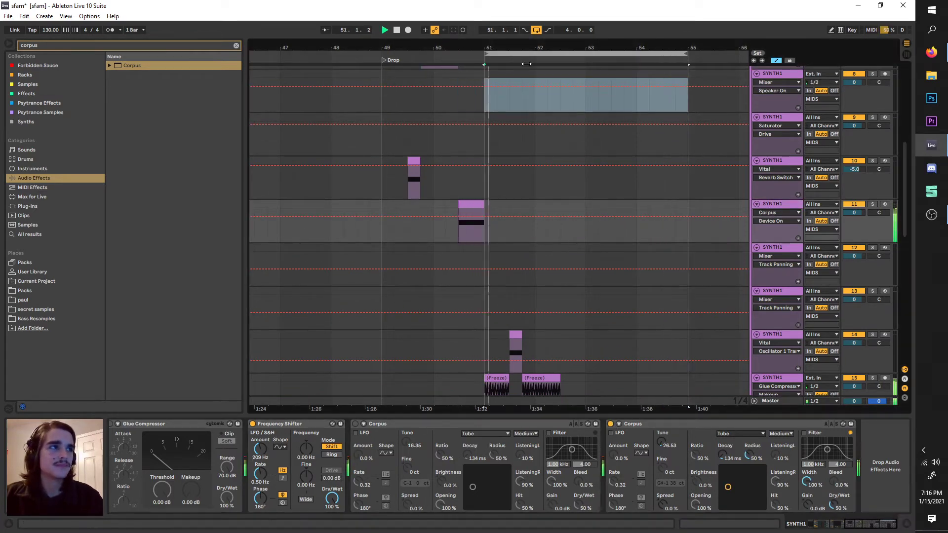
{"action": "scroll", "coordinate": [518, 304], "scroll_direction": "down", "scroll_amount": 5}
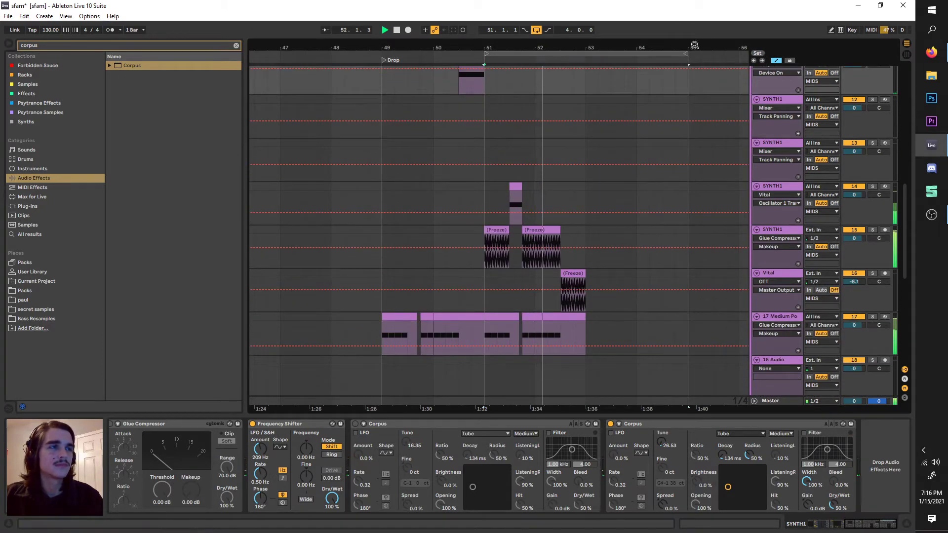
{"action": "left_click_drag", "start_coordinate": [686, 54], "coordinate": [584, 54]}
{"action": "key", "text": "space"}
{"action": "scroll", "coordinate": [485, 232], "scroll_direction": "up", "scroll_amount": 2}
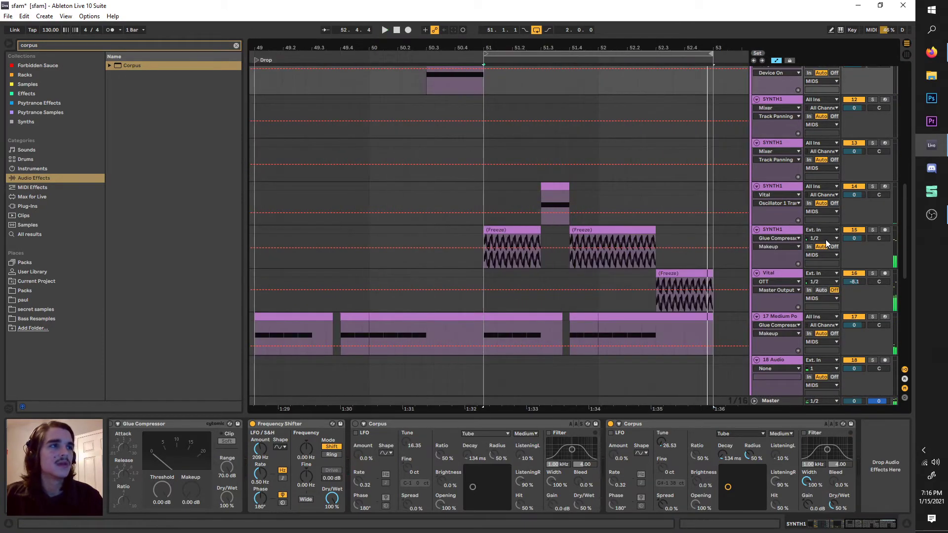
- Select and solo track 15, the frozen SYNTH1 track, and start playback
{"action": "left_click", "coordinate": [785, 231]}
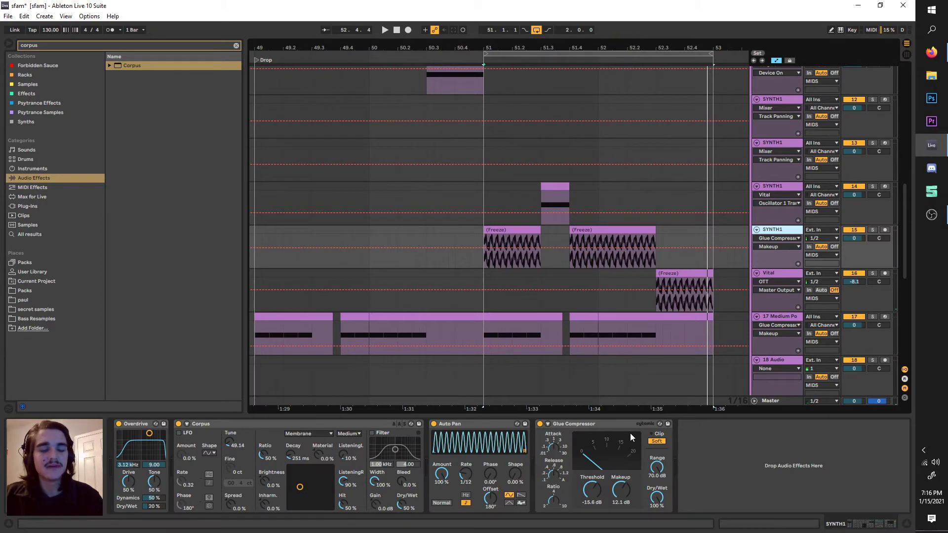
{"action": "key", "text": "space"}
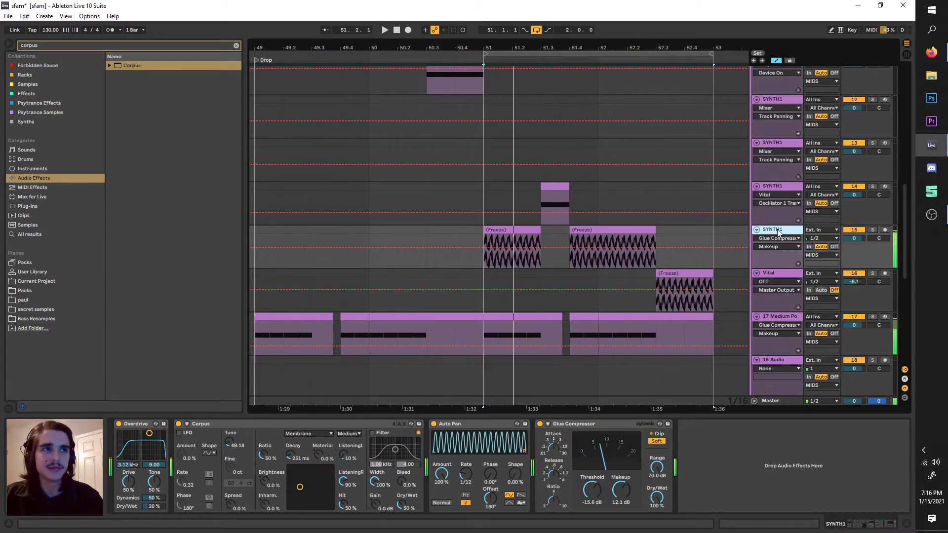
{"action": "left_click", "coordinate": [873, 230]}
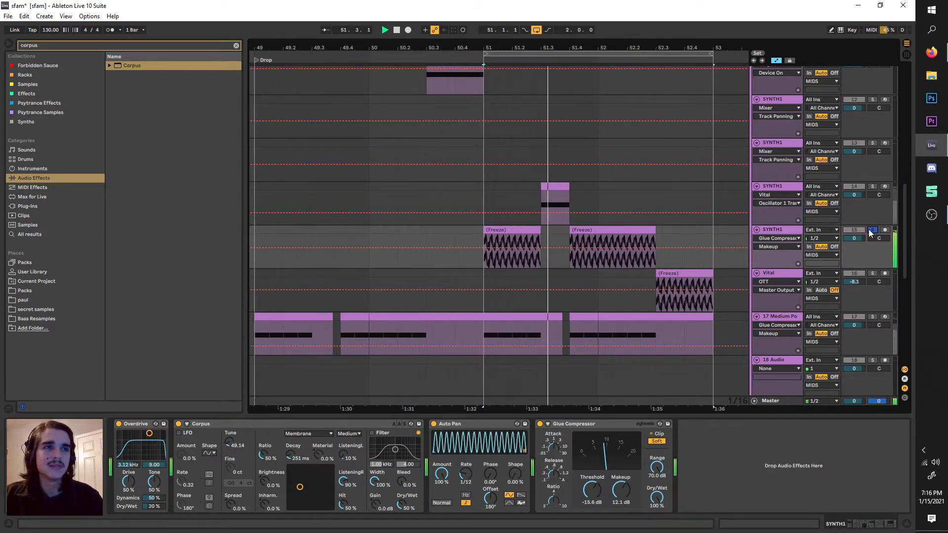
{"action": "scroll", "coordinate": [408, 325], "scroll_direction": "down", "scroll_amount": 3}
{"action": "scroll", "coordinate": [368, 324], "scroll_direction": "up", "scroll_amount": 3}
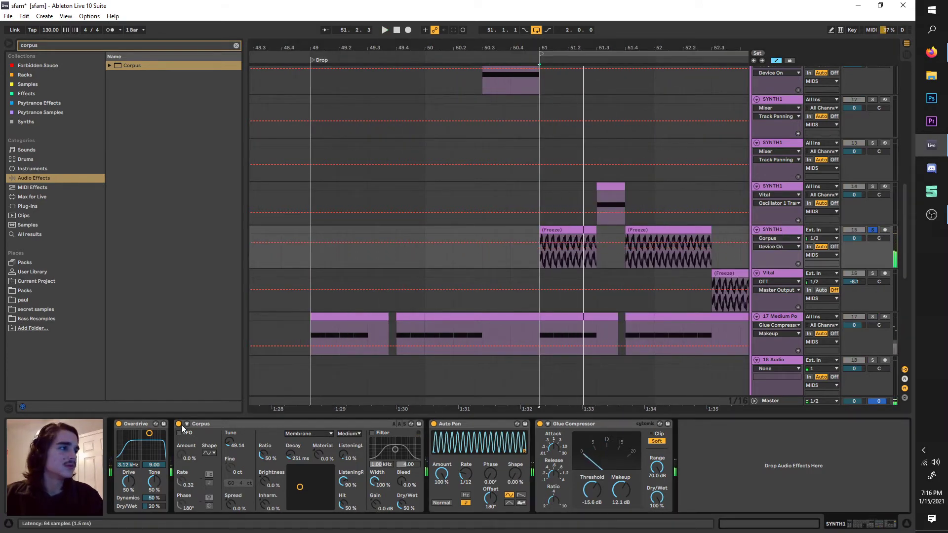
- Bypass Auto Pan, Glue Compressor and Overdrive, then show the frozen clip's details
{"action": "left_click", "coordinate": [434, 424]}
{"action": "key", "text": "space"}
{"action": "left_click", "coordinate": [540, 424]}
{"action": "key", "text": "space"}
{"action": "key", "text": "space"}
{"action": "key", "text": "space"}
{"action": "key", "text": "space"}
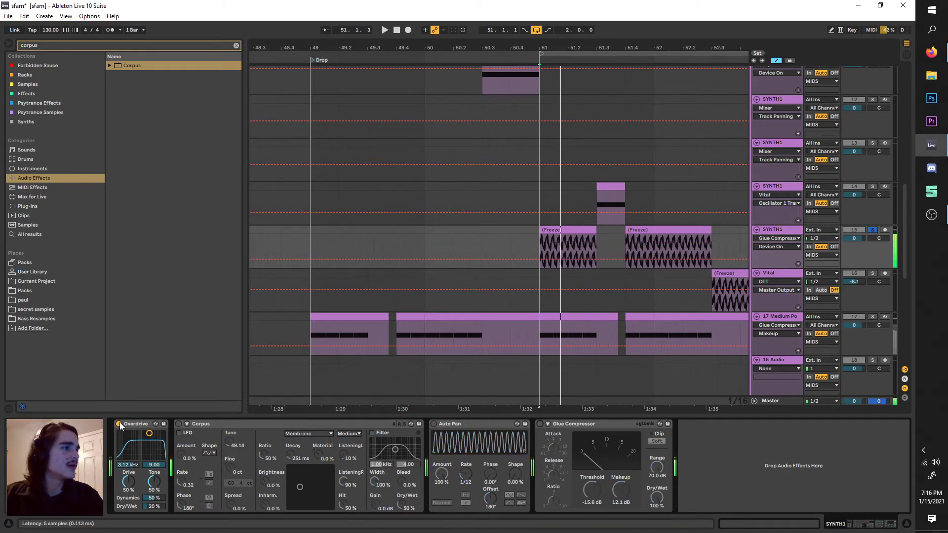
{"action": "key", "text": "space"}
{"action": "left_click", "coordinate": [119, 425]}
{"action": "key", "text": "space"}
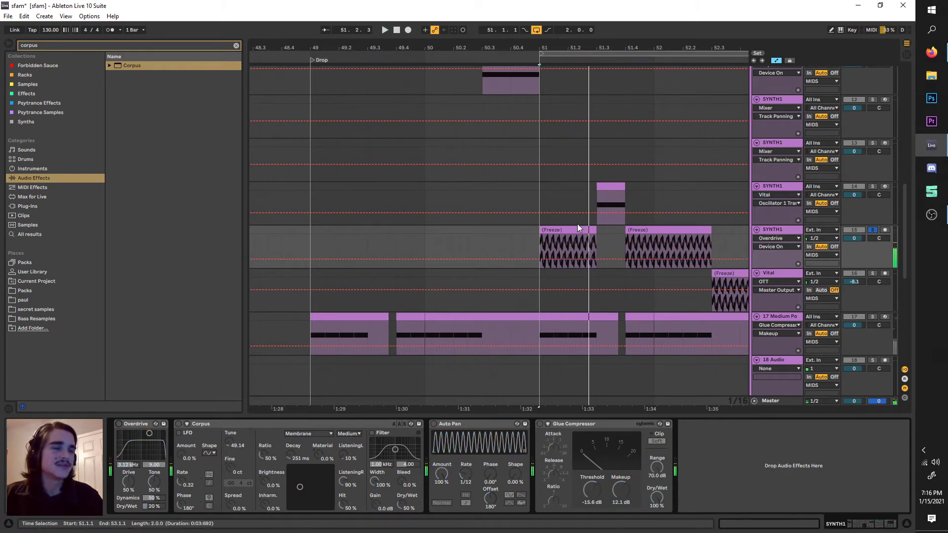
{"action": "double_click", "coordinate": [577, 229]}
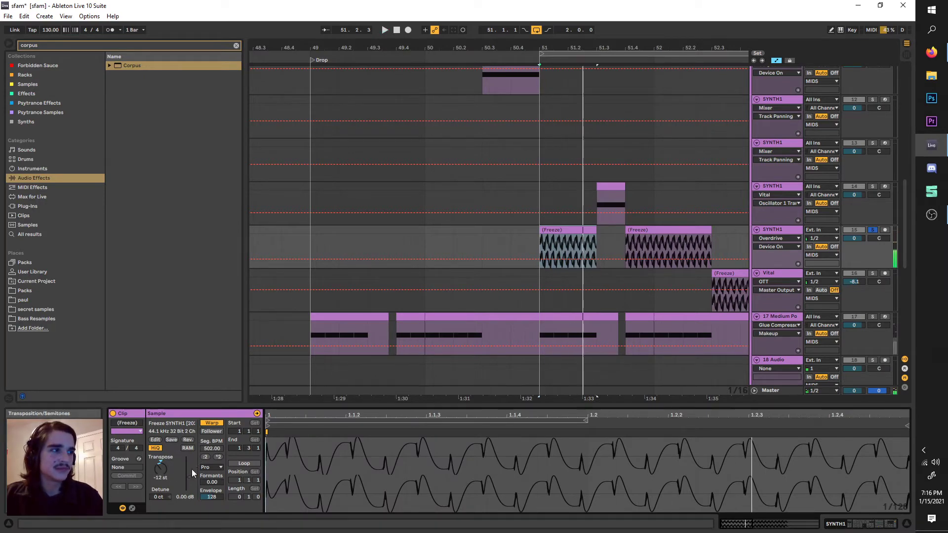
- Duplicate the pitch-bend clip to bar 51 and remove a pitch-wheel breakpoint from the copy
{"action": "scroll", "coordinate": [617, 370], "scroll_direction": "up", "scroll_amount": 10}
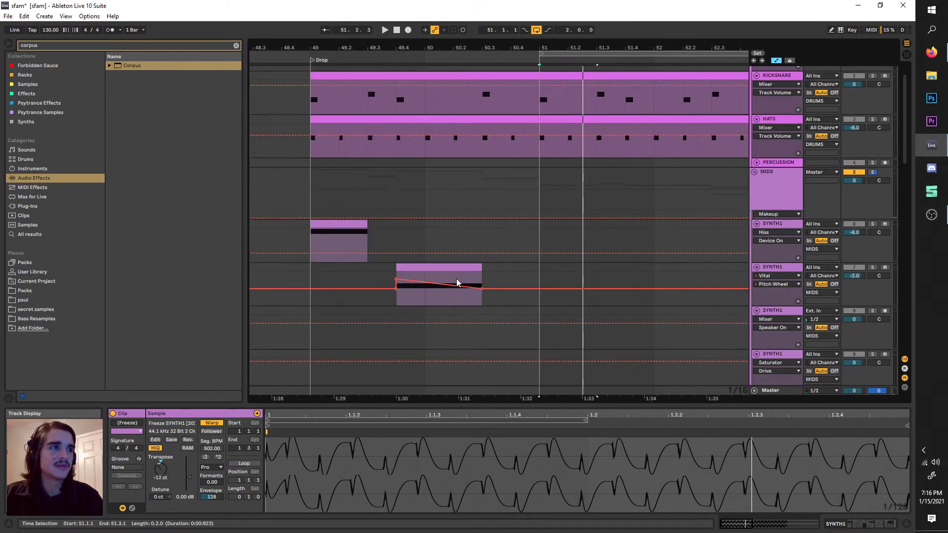
{"action": "left_click", "coordinate": [443, 209]}
{"action": "key", "text": "ctrl+d"}
{"action": "left_click_drag", "start_coordinate": [523, 207], "coordinate": [582, 213]}
{"action": "left_click", "coordinate": [541, 217]}
{"action": "key", "text": "space"}
{"action": "left_click", "coordinate": [875, 209]}
- Duplicate the SYNTH1 track and delete the unwanted first clip from the new track
{"action": "left_click", "coordinate": [787, 211]}
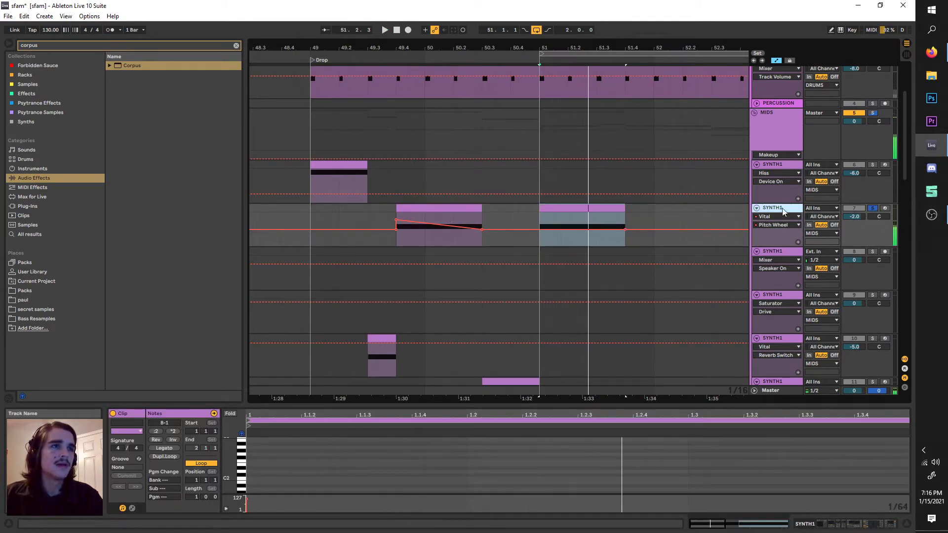
{"action": "key", "text": "ctrl+d"}
{"action": "left_click_drag", "start_coordinate": [484, 252], "coordinate": [389, 250]}
{"action": "key", "text": "Delete"}
{"action": "left_click_drag", "start_coordinate": [651, 212], "coordinate": [528, 207]}
- Freeze and flatten the duplicated track to audio, then solo it and show its clip
{"action": "right_click", "coordinate": [755, 249]}
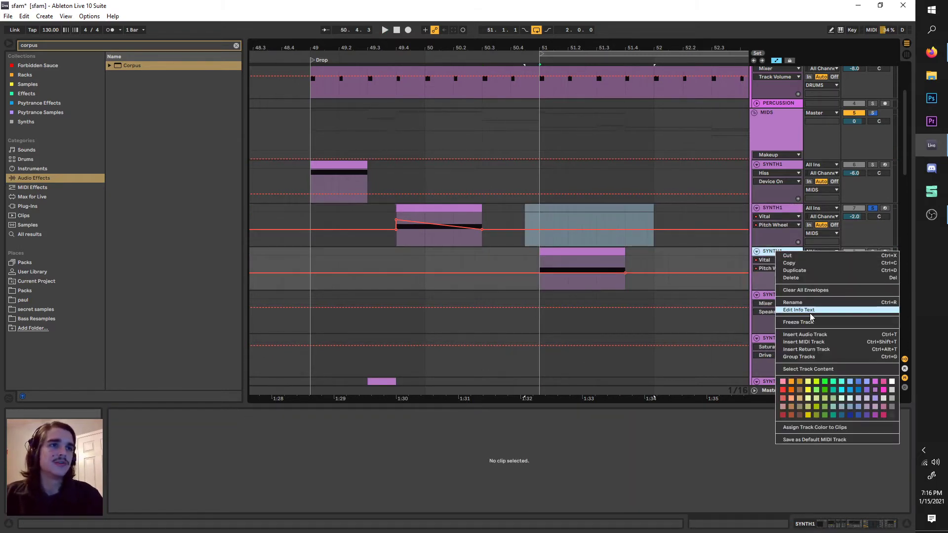
{"action": "left_click", "coordinate": [800, 319]}
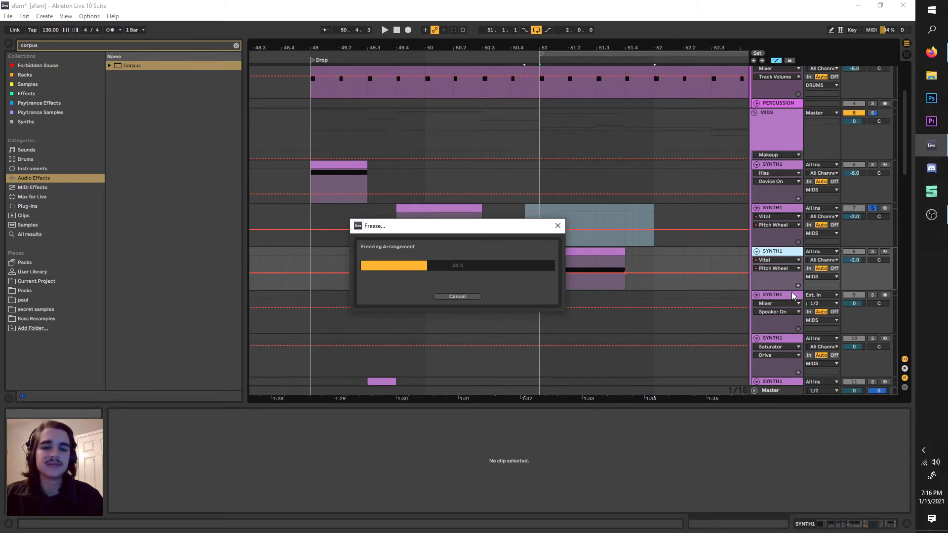
{"action": "right_click", "coordinate": [775, 253]}
{"action": "left_click", "coordinate": [800, 319]}
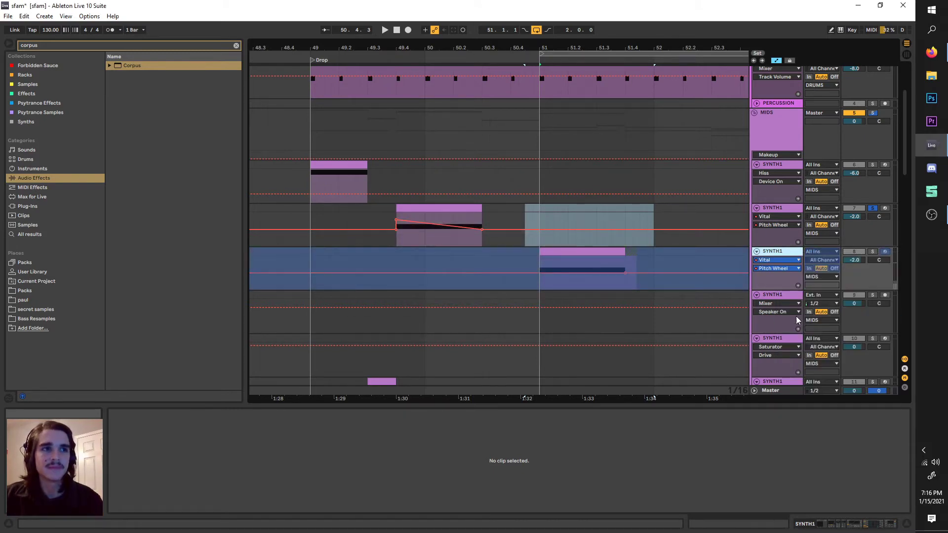
{"action": "key", "text": "space"}
{"action": "left_click", "coordinate": [873, 252]}
{"action": "left_click", "coordinate": [589, 248]}
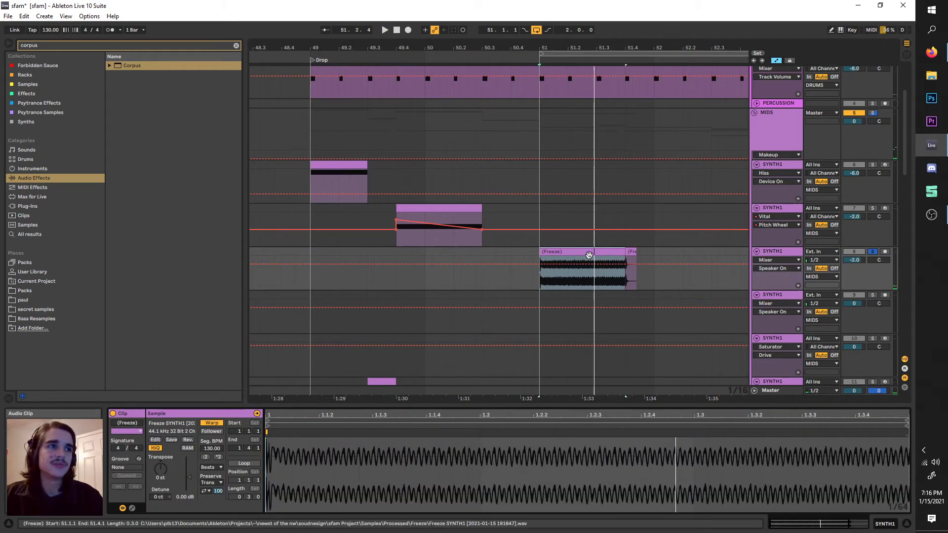
- Enlarge the clip details, transpose the clip down, and try Tones then Beats warp modes
{"action": "left_click_drag", "start_coordinate": [238, 405], "coordinate": [238, 295]}
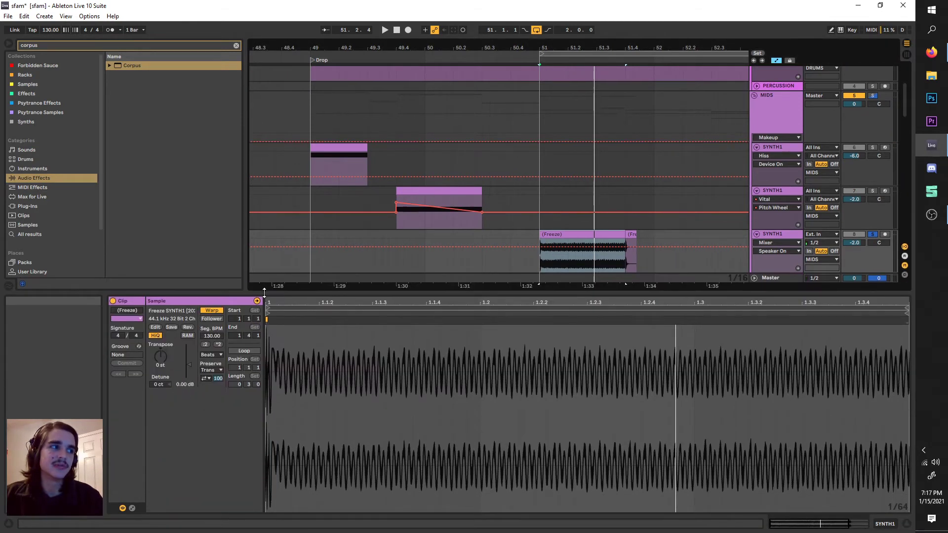
{"action": "mouse_move", "coordinate": [158, 358]}
{"action": "left_mouse_down"}
{"action": "mouse_move", "coordinate": [160, 423]}
{"action": "mouse_move", "coordinate": [160, 349]}
{"action": "left_mouse_up"}
{"action": "key", "text": "space"}
{"action": "key", "text": "space"}
{"action": "key", "text": "space"}
{"action": "key", "text": "space"}
{"action": "key", "text": "space"}
{"action": "key", "text": "space"}
{"action": "key", "text": "space"}
{"action": "key", "text": "space"}
{"action": "left_click", "coordinate": [211, 355]}
{"action": "left_click", "coordinate": [219, 371]}
{"action": "left_click", "coordinate": [207, 355]}
{"action": "left_click", "coordinate": [204, 362]}
{"action": "key", "text": "space"}
{"action": "left_click", "coordinate": [207, 354]}
{"action": "left_click", "coordinate": [206, 353]}
{"action": "key", "text": "space"}
{"action": "key", "text": "space"}
- In Beats mode, turn off transient looping and preserve 1/16 note divisions
{"action": "left_click", "coordinate": [208, 379]}
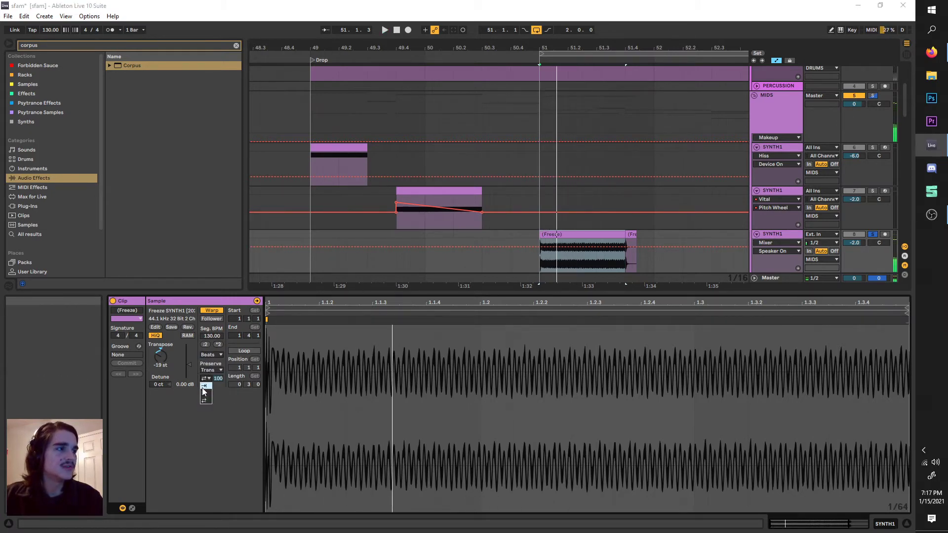
{"action": "left_click", "coordinate": [203, 386]}
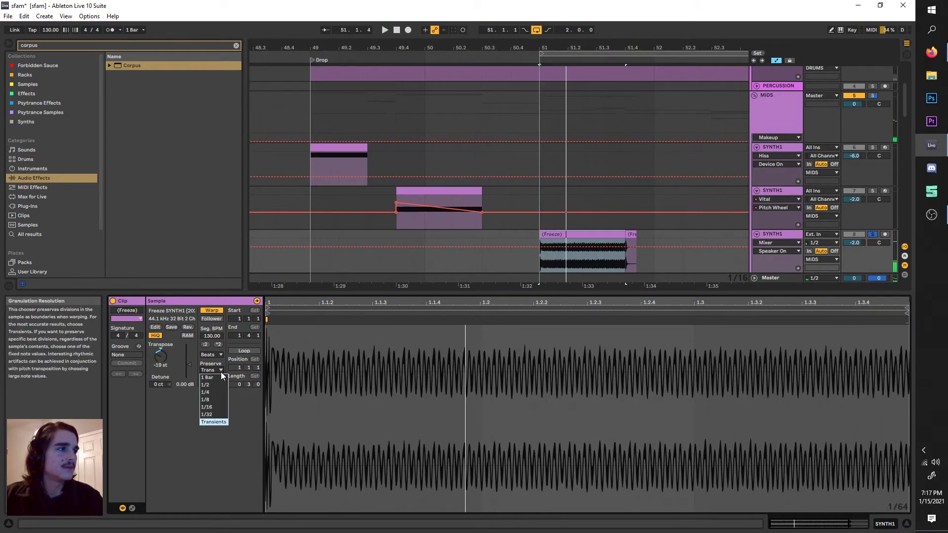
{"action": "left_click", "coordinate": [218, 379]}
{"action": "key", "text": "space"}
{"action": "left_click", "coordinate": [216, 371]}
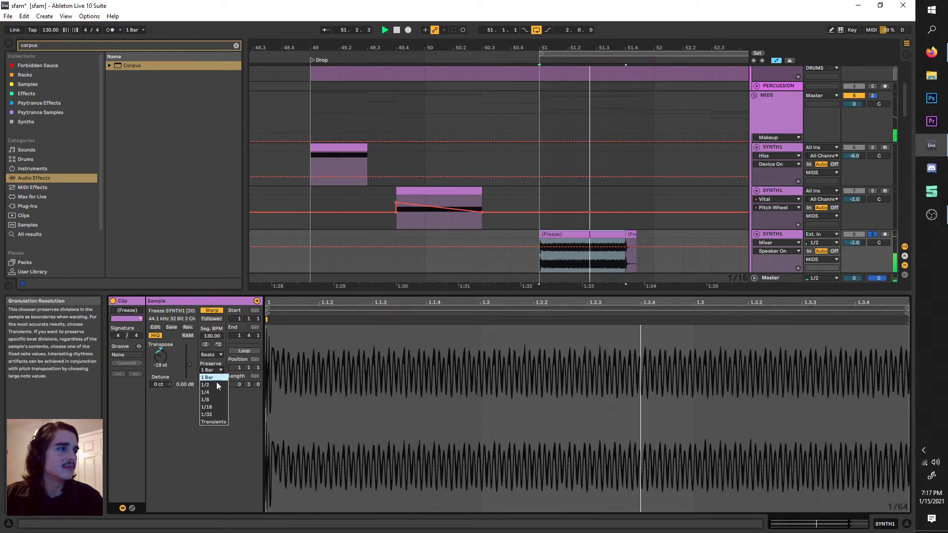
{"action": "left_click", "coordinate": [213, 408]}
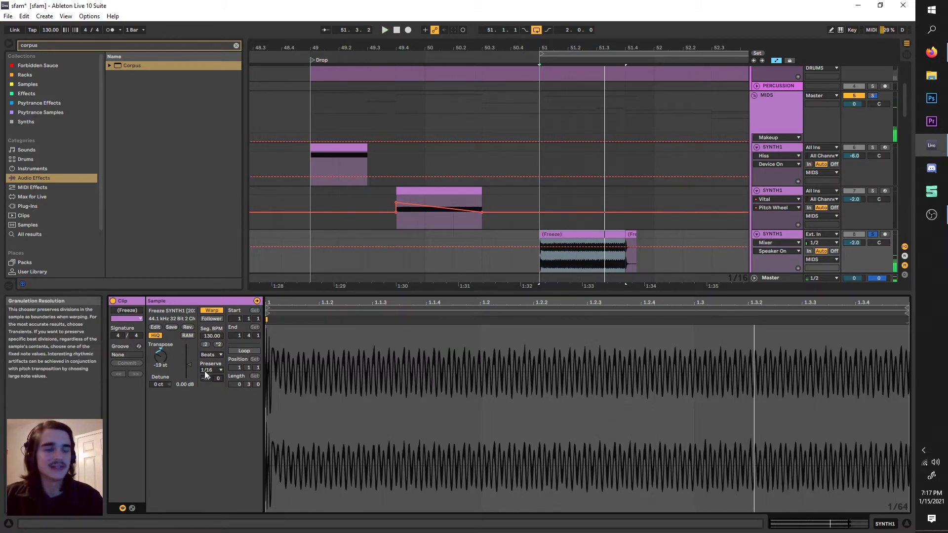
{"action": "key", "text": "space"}
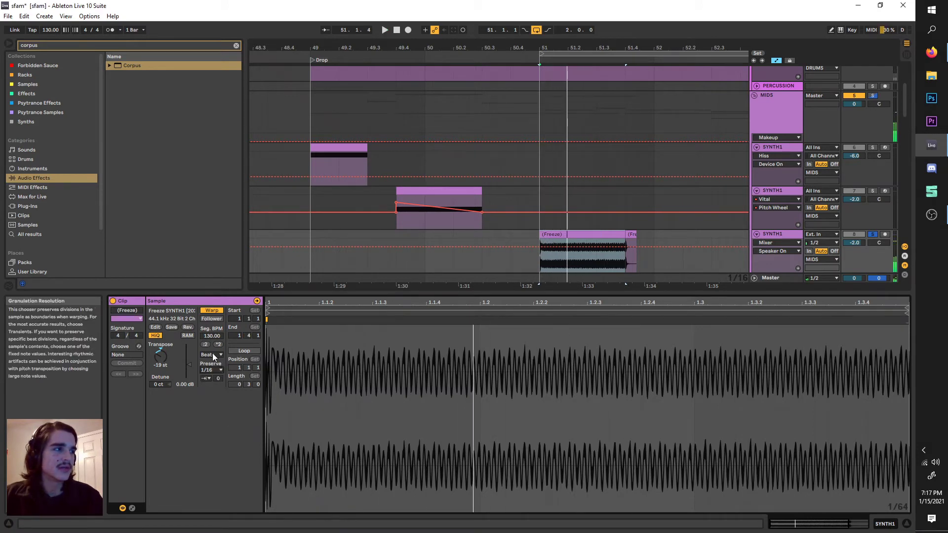
- Switch the warp mode through Complex to Texture and increase the grain size
{"action": "left_click", "coordinate": [212, 354]}
{"action": "left_click", "coordinate": [228, 392]}
{"action": "left_click", "coordinate": [217, 356]}
{"action": "left_click", "coordinate": [210, 377]}
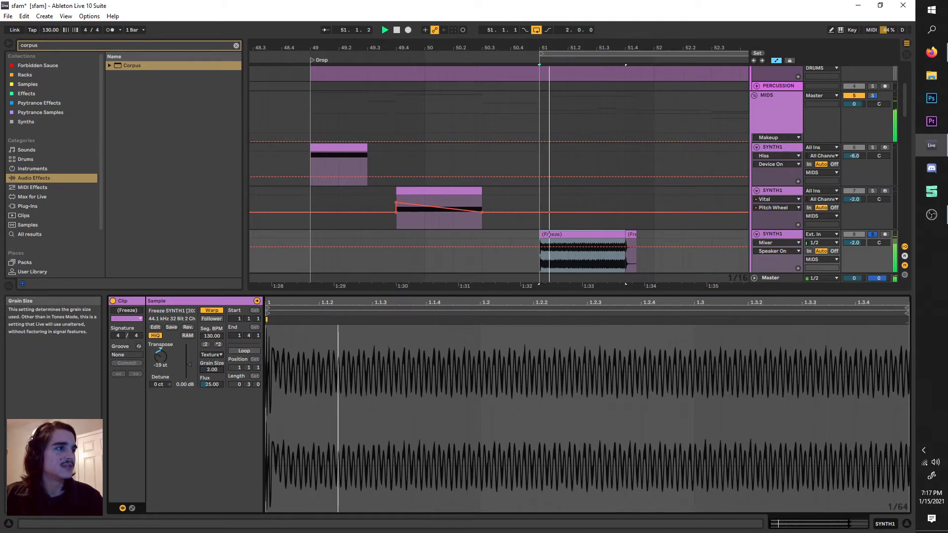
{"action": "left_click_drag", "start_coordinate": [212, 370], "coordinate": [211, 324]}
- Turn warping back on, keep the clip's current timing, and try different segment tempos
{"action": "left_click", "coordinate": [212, 310]}
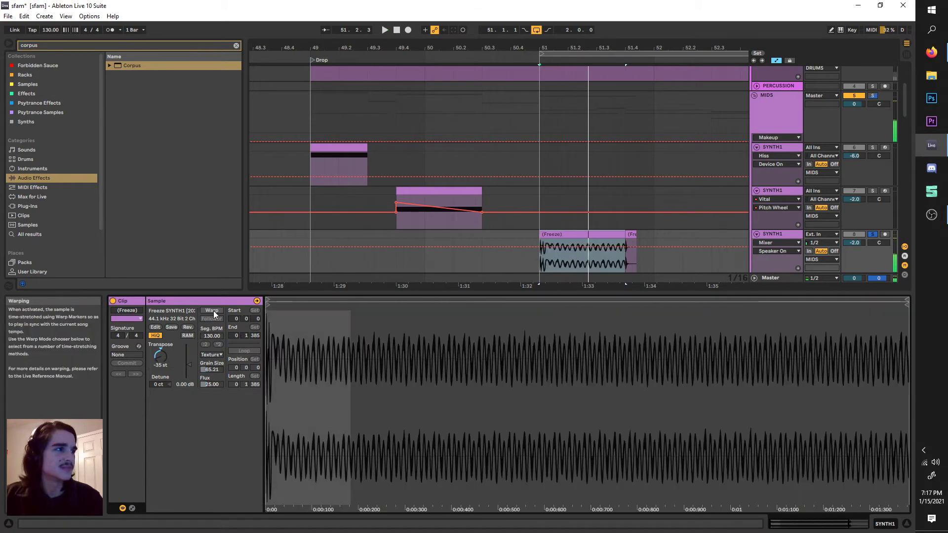
{"action": "left_click", "coordinate": [213, 310]}
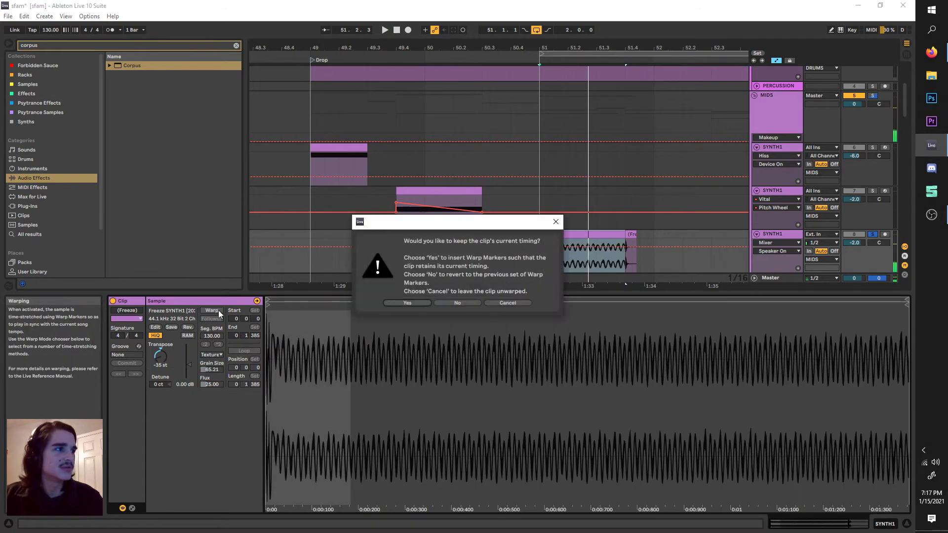
{"action": "left_click", "coordinate": [398, 304]}
{"action": "key", "text": "space"}
{"action": "left_click_drag", "start_coordinate": [212, 336], "coordinate": [212, 386]}
{"action": "left_click_drag", "start_coordinate": [160, 357], "coordinate": [211, 363]}
- Set the warp mode to Beats after trying Tones, adjusting the segment tempo by ear
{"action": "left_click", "coordinate": [212, 355]}
{"action": "left_click", "coordinate": [212, 366]}
{"action": "left_click", "coordinate": [212, 355]}
{"action": "left_click", "coordinate": [213, 360]}
{"action": "left_click_drag", "start_coordinate": [212, 336], "coordinate": [213, 284]}
{"action": "key", "text": "space"}
{"action": "left_click_drag", "start_coordinate": [212, 336], "coordinate": [212, 351]}
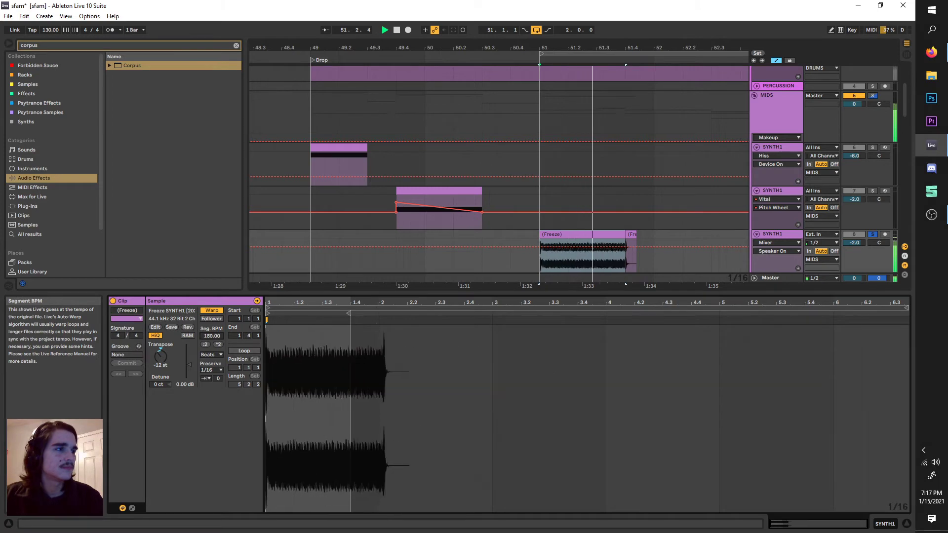
- Preserve Transients, set the segment BPM to 547 and transpose the clip to -23 st
{"action": "left_click", "coordinate": [211, 370]}
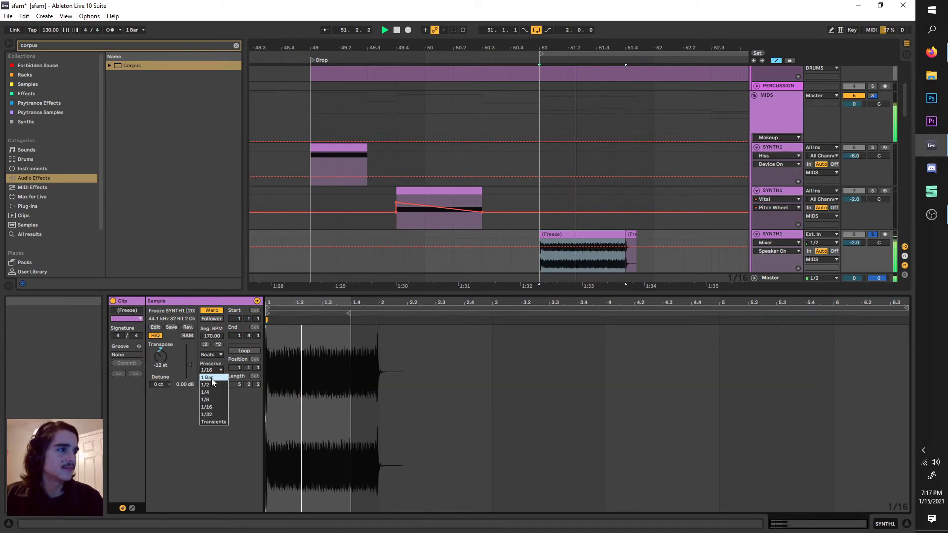
{"action": "left_click", "coordinate": [219, 423]}
{"action": "left_click_drag", "start_coordinate": [209, 336], "coordinate": [209, 312]}
{"action": "key", "text": "space"}
{"action": "key", "text": "space"}
{"action": "left_click_drag", "start_coordinate": [160, 356], "coordinate": [160, 368]}
{"action": "key", "text": "space"}
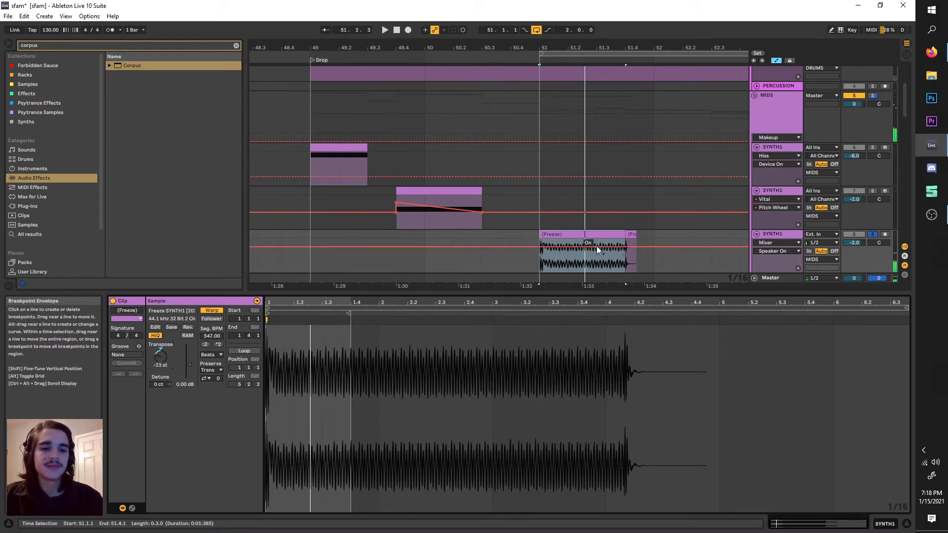
{"action": "left_click", "coordinate": [781, 236]}
{"action": "scroll", "coordinate": [652, 319], "scroll_direction": "down", "scroll_amount": 3}
- Select the original frozen SYNTH1 track and switch its Overdrive and Corpus back on
{"action": "scroll", "coordinate": [652, 324], "scroll_direction": "down", "scroll_amount": 5}
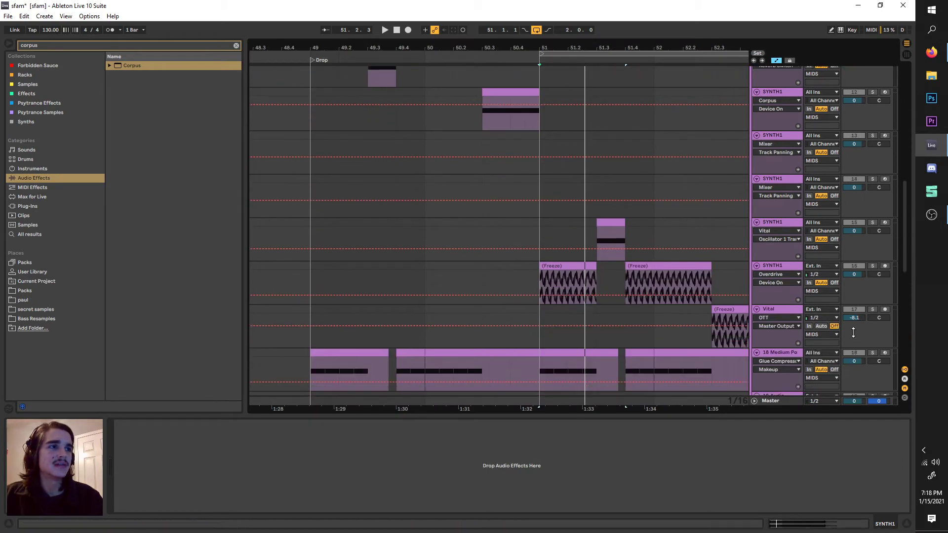
{"action": "left_click", "coordinate": [794, 269]}
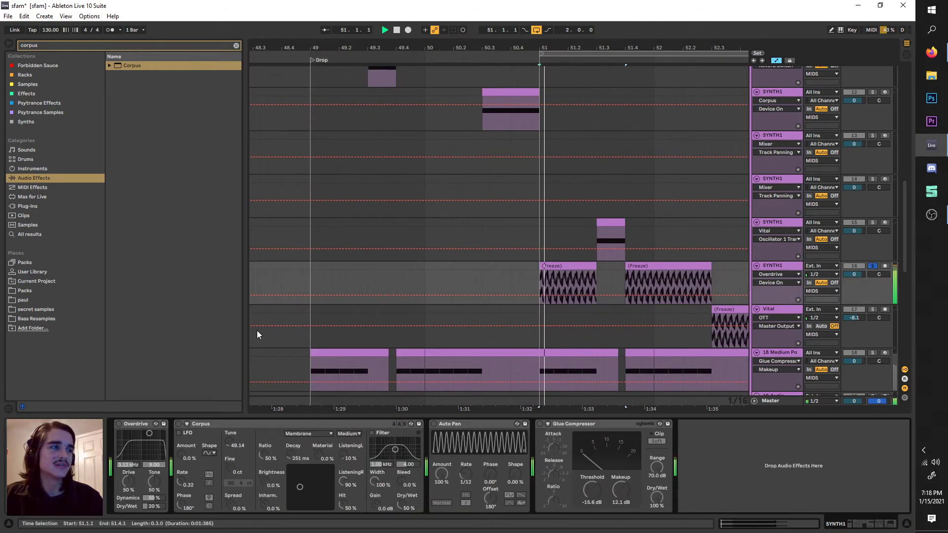
{"action": "double_click", "coordinate": [552, 266]}
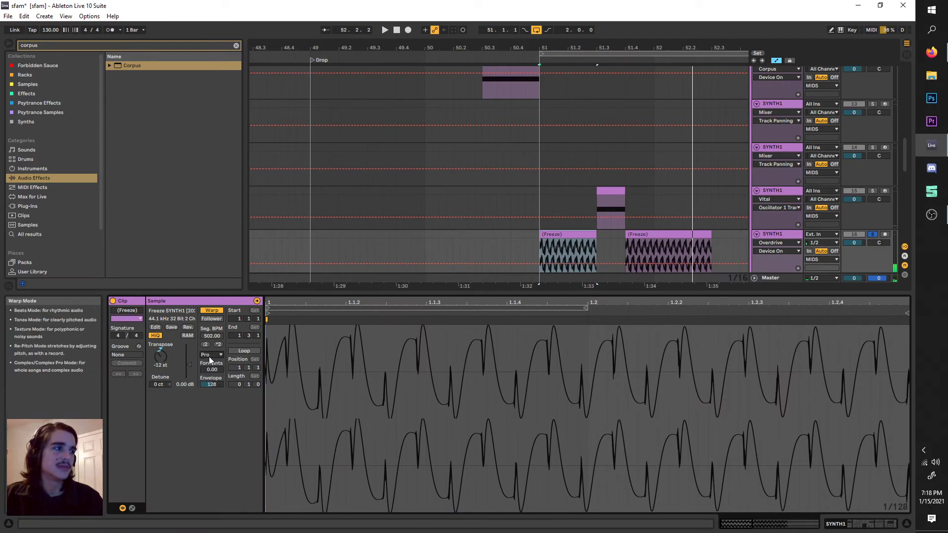
{"action": "left_click", "coordinate": [780, 230]}
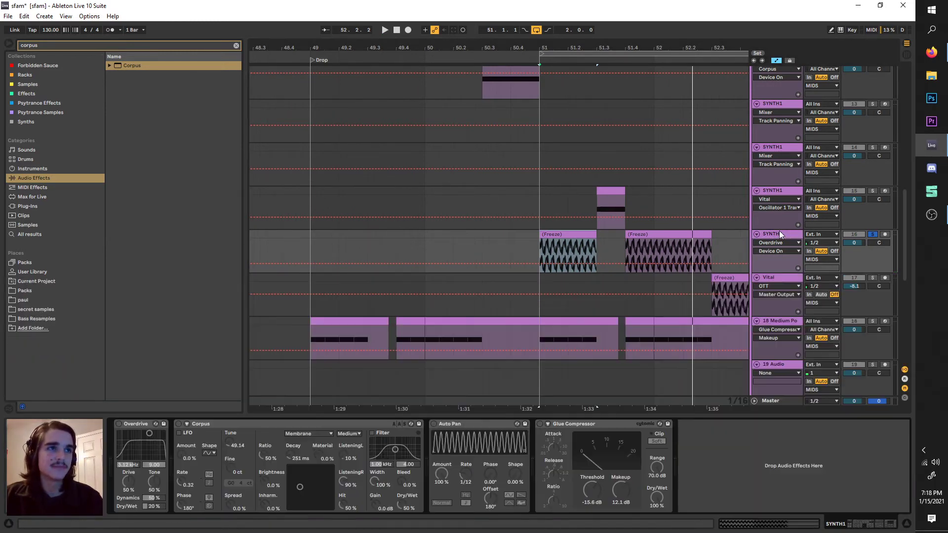
{"action": "key", "text": "space"}
{"action": "key", "text": "space"}
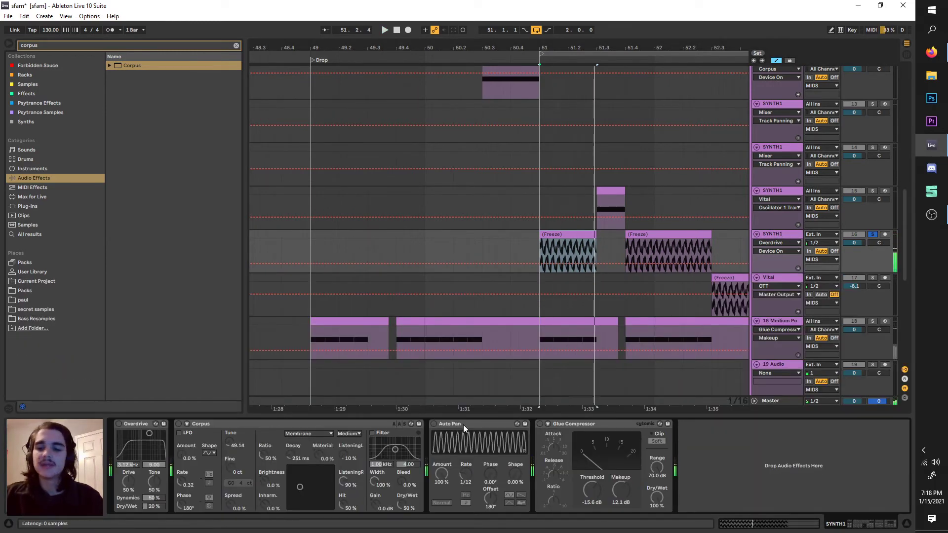
{"action": "left_click", "coordinate": [119, 423]}
{"action": "key", "text": "space"}
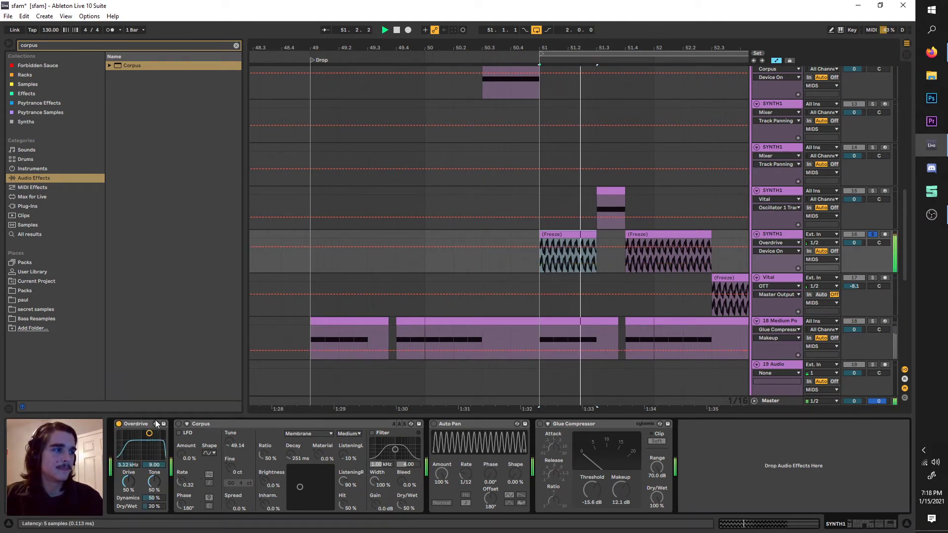
{"action": "left_click", "coordinate": [178, 424]}
- Retune Corpus to 49.14 and shorten its decay to 84 ms while auditioning
{"action": "key", "text": "space"}
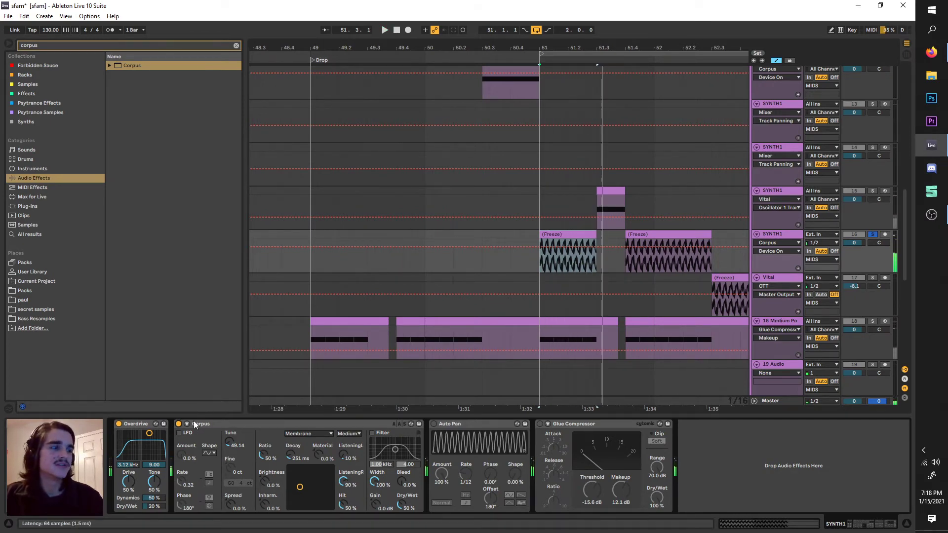
{"action": "left_click", "coordinate": [296, 434]}
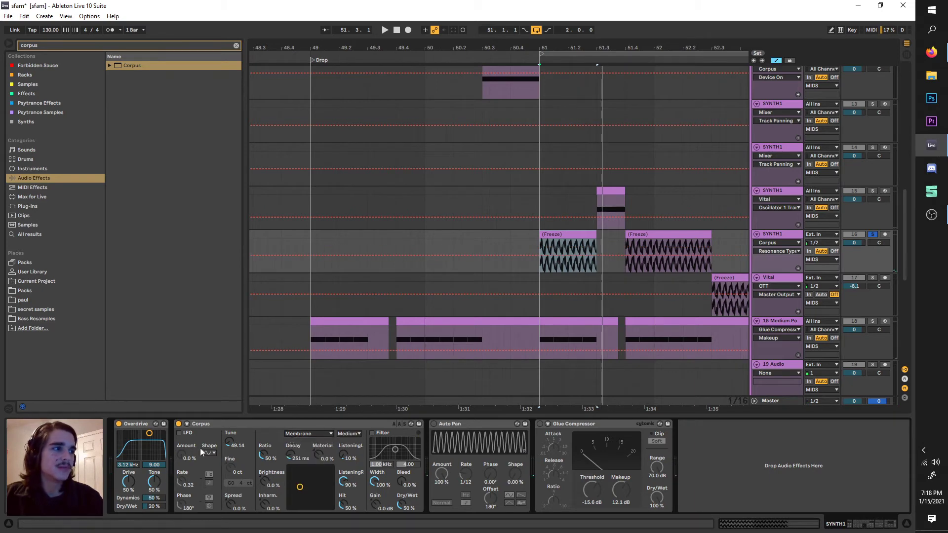
{"action": "left_click_drag", "start_coordinate": [232, 445], "coordinate": [230, 445]}
{"action": "key", "text": "space"}
{"action": "key", "text": "space"}
{"action": "key", "text": "space"}
{"action": "left_click_drag", "start_coordinate": [292, 453], "coordinate": [291, 479]}
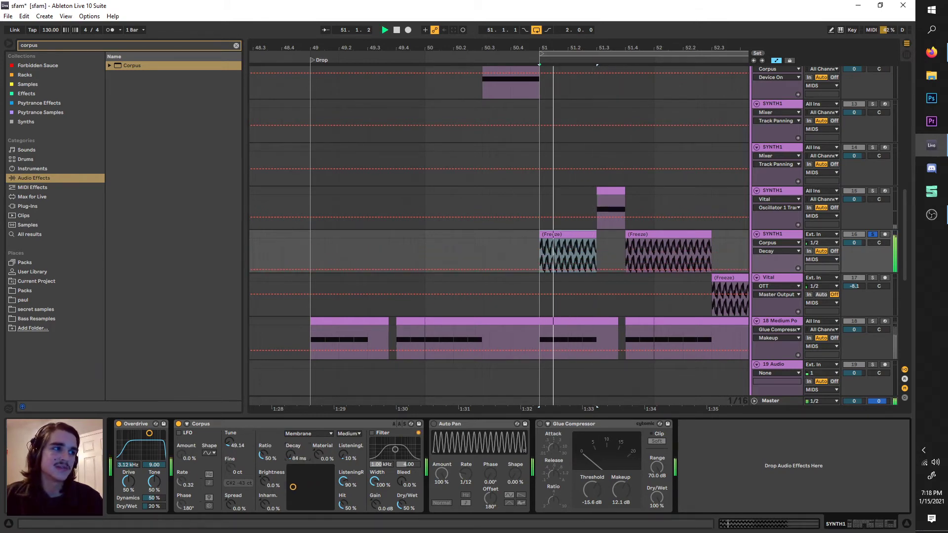
- Load a second Auto Pan via a browser search for 'aut', bypassing the first Auto Pan
{"action": "left_click", "coordinate": [434, 424]}
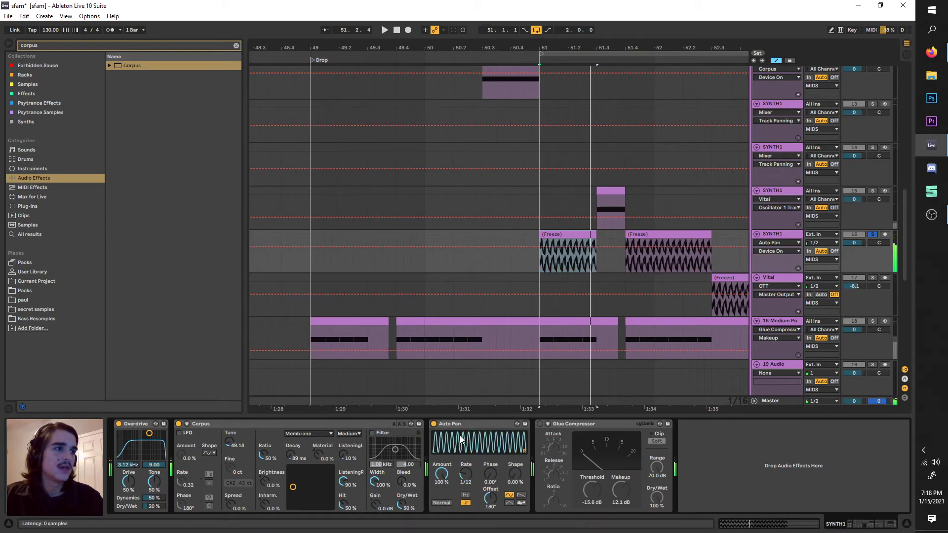
{"action": "double_click", "coordinate": [51, 45]}
{"action": "type", "text": "aut"}
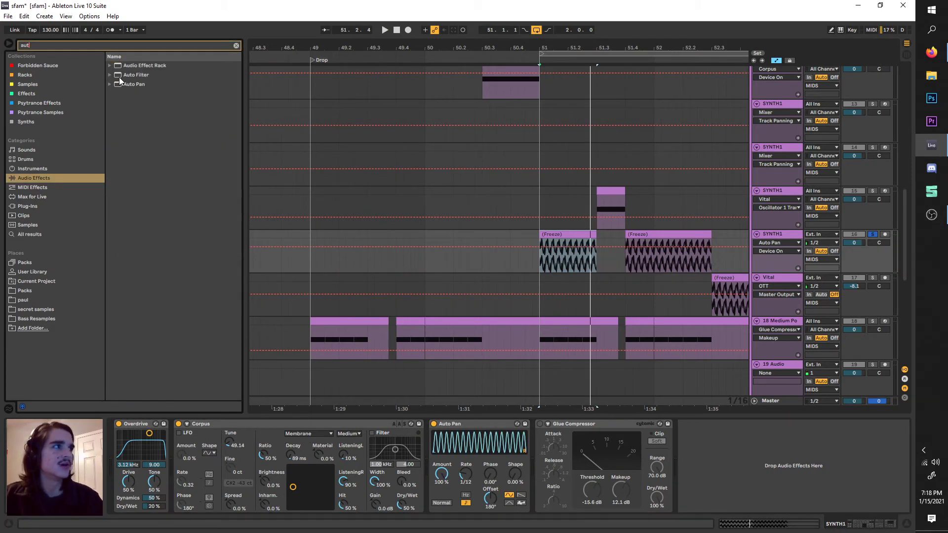
{"action": "left_click", "coordinate": [119, 83]}
{"action": "key", "text": "Return"}
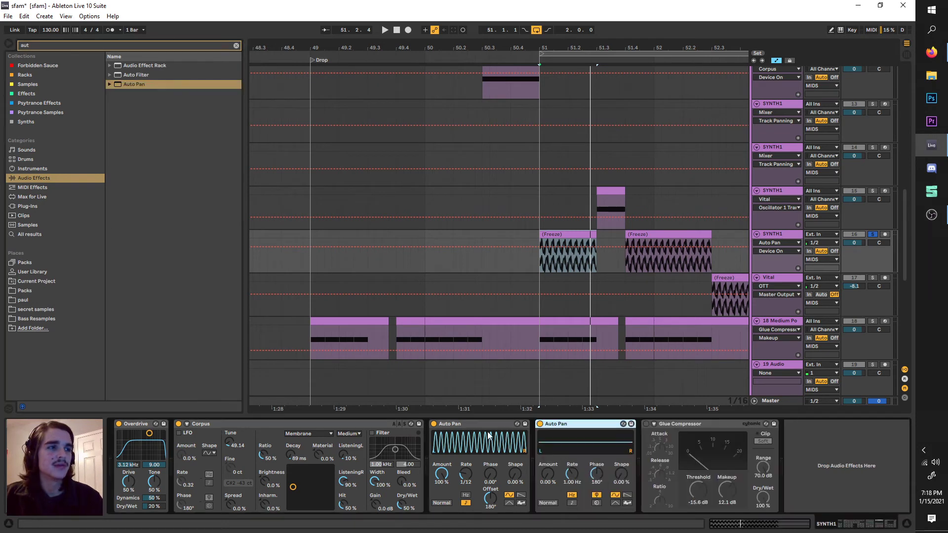
{"action": "left_click", "coordinate": [434, 423]}
- Set the new Auto Pan's amount to 100% and phase to 0°
{"action": "left_click_drag", "start_coordinate": [560, 475], "coordinate": [560, 445]}
{"action": "key", "text": "space"}
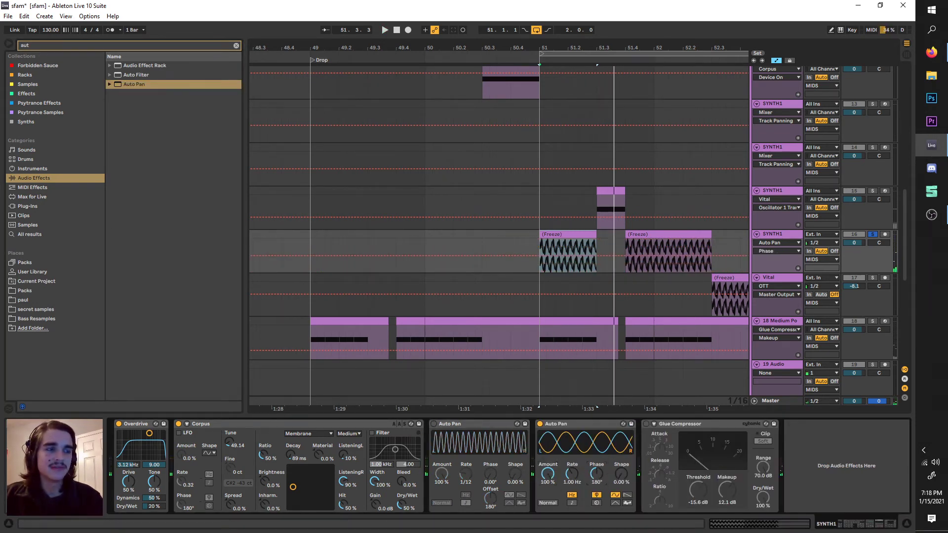
{"action": "key", "text": "space"}
{"action": "key", "text": "space"}
{"action": "left_click_drag", "start_coordinate": [596, 474], "coordinate": [596, 521]}
{"action": "key", "text": "space"}
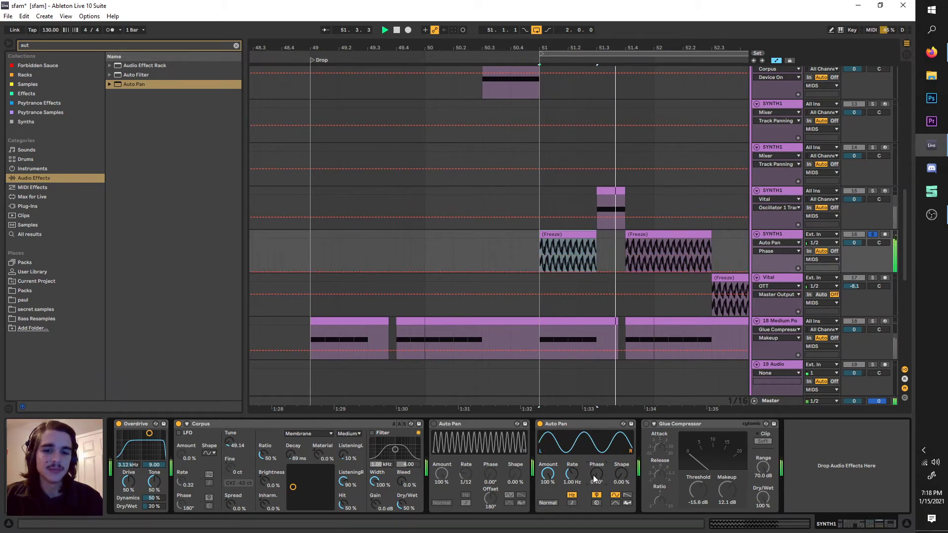
- Sync the new Auto Pan's rate at 1/12 with a 180° offset, then bypass it
{"action": "left_click_drag", "start_coordinate": [572, 474], "coordinate": [572, 445]}
{"action": "left_click", "coordinate": [572, 502]}
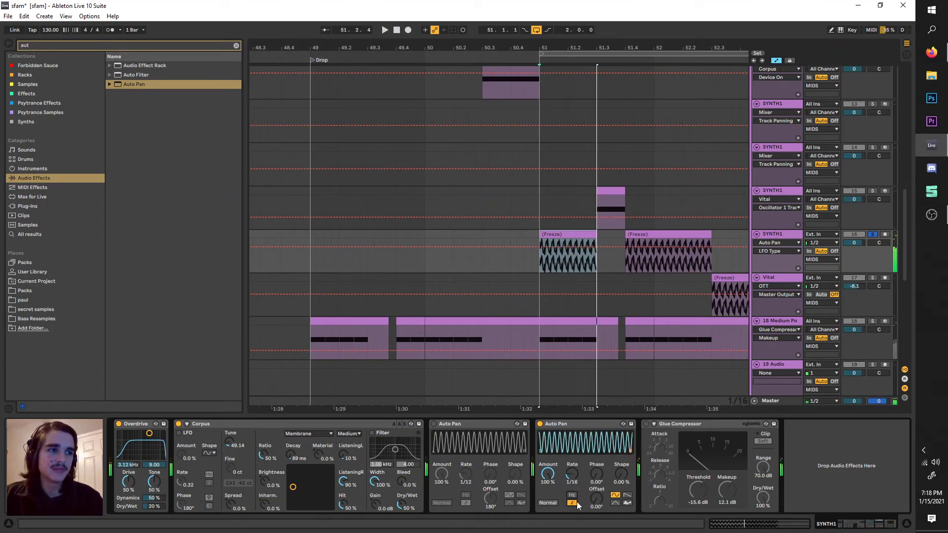
{"action": "key", "text": "space"}
{"action": "left_click_drag", "start_coordinate": [572, 474], "coordinate": [572, 469]}
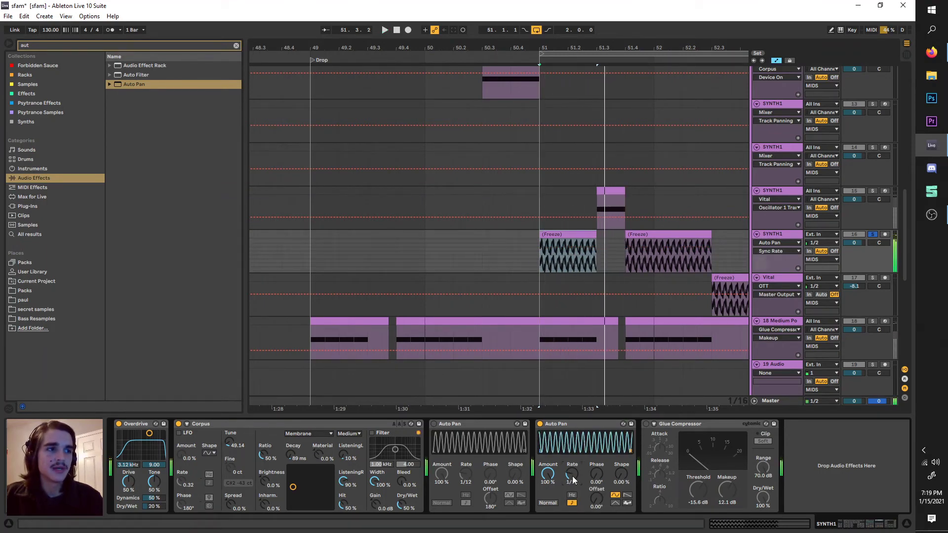
{"action": "key", "text": "space"}
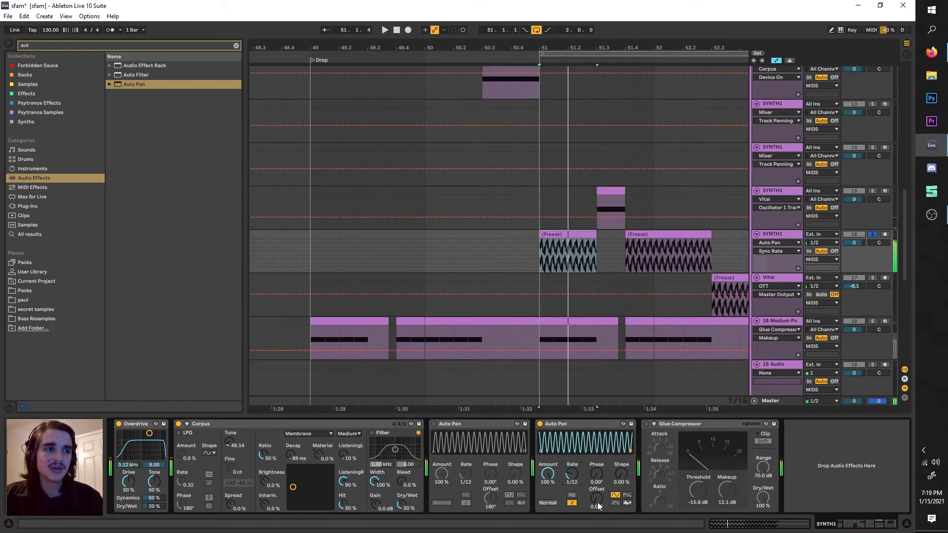
{"action": "left_click_drag", "start_coordinate": [598, 504], "coordinate": [598, 469]}
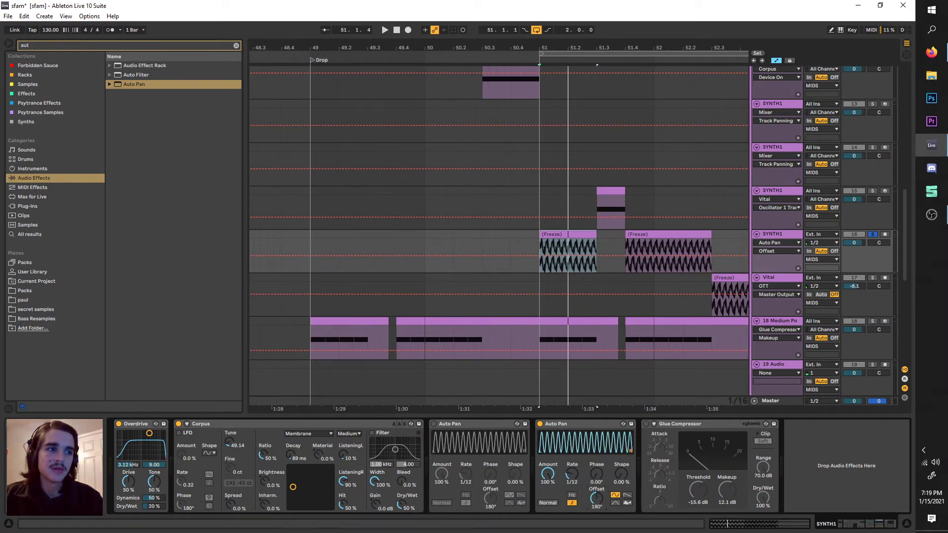
{"action": "key", "text": "space"}
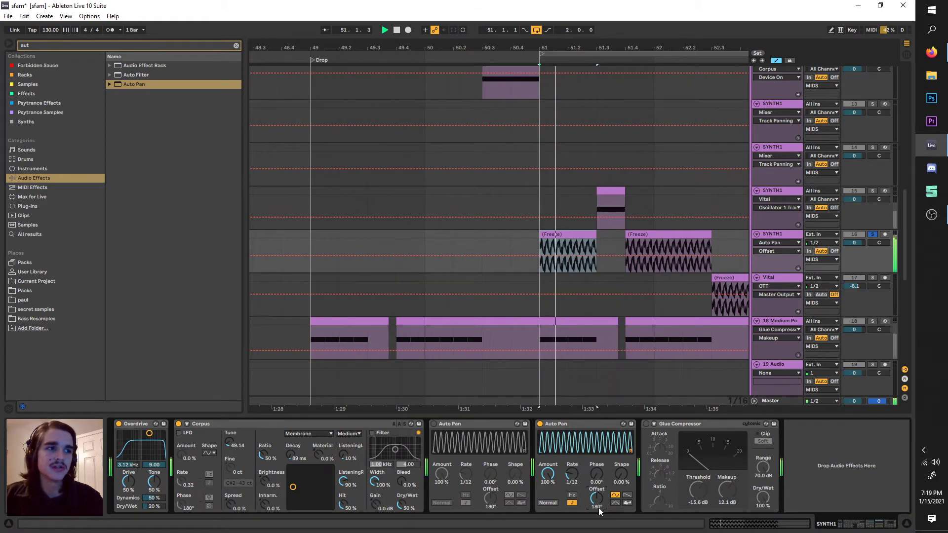
{"action": "left_click", "coordinate": [540, 423]}
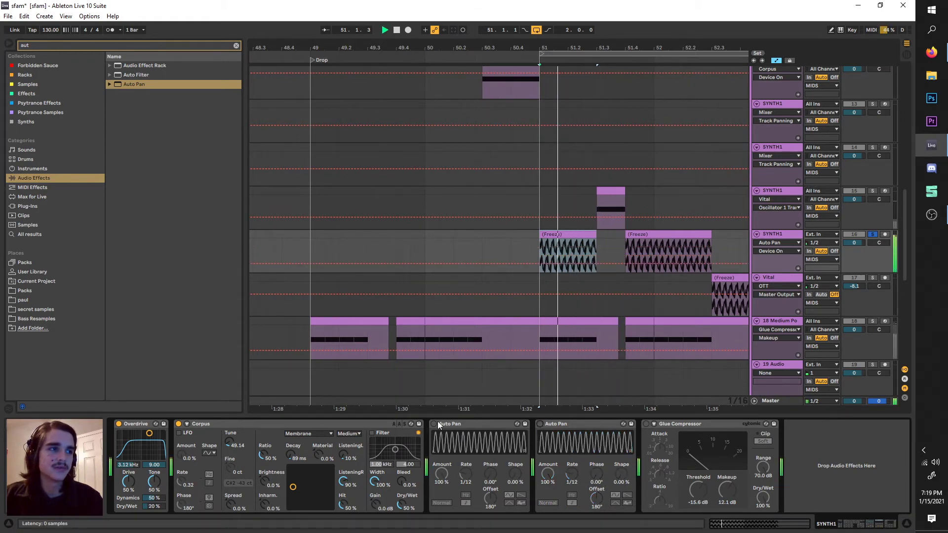
- Re-enable the first Auto Pan and Glue Compressor, and delete the second Auto Pan
{"action": "left_click", "coordinate": [445, 423]}
{"action": "left_click", "coordinate": [435, 425]}
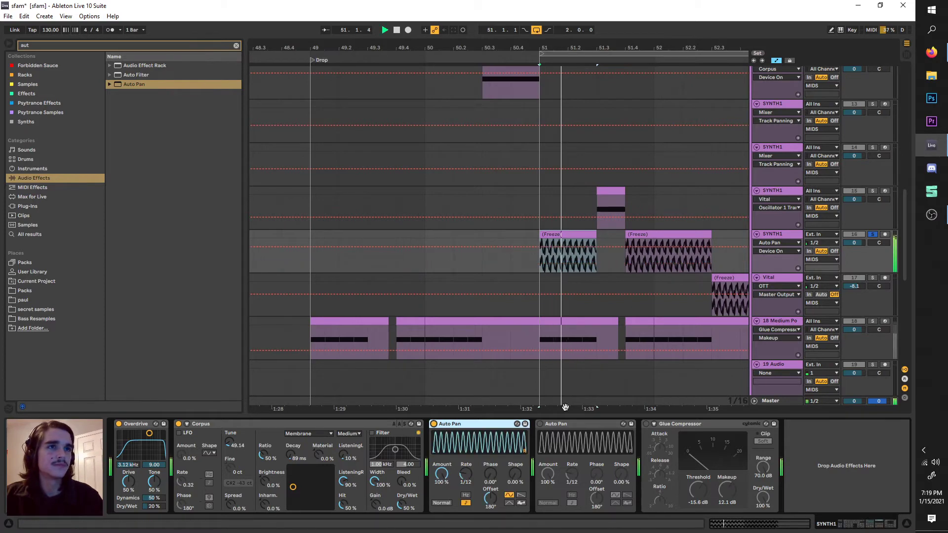
{"action": "left_click", "coordinate": [647, 424]}
{"action": "left_click", "coordinate": [568, 426]}
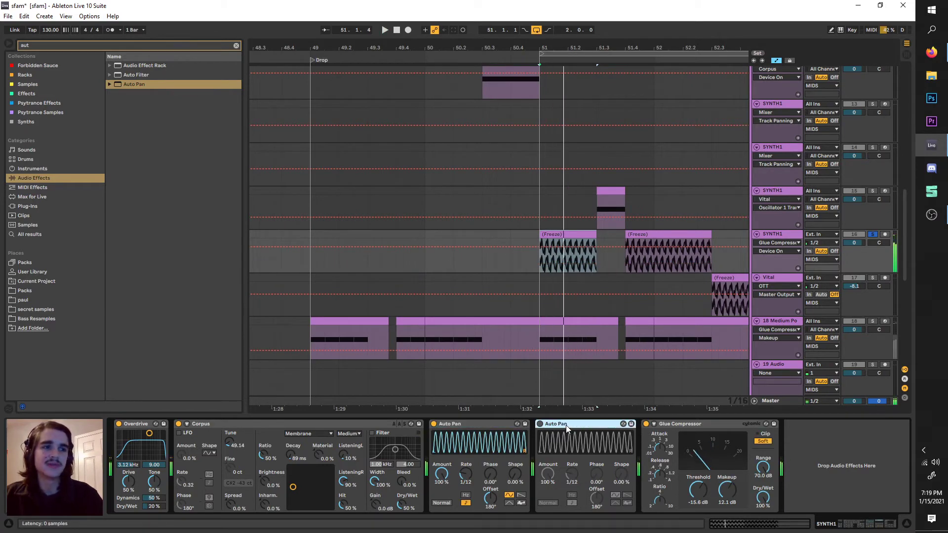
{"action": "key", "text": "Delete"}
{"action": "key", "text": "space"}
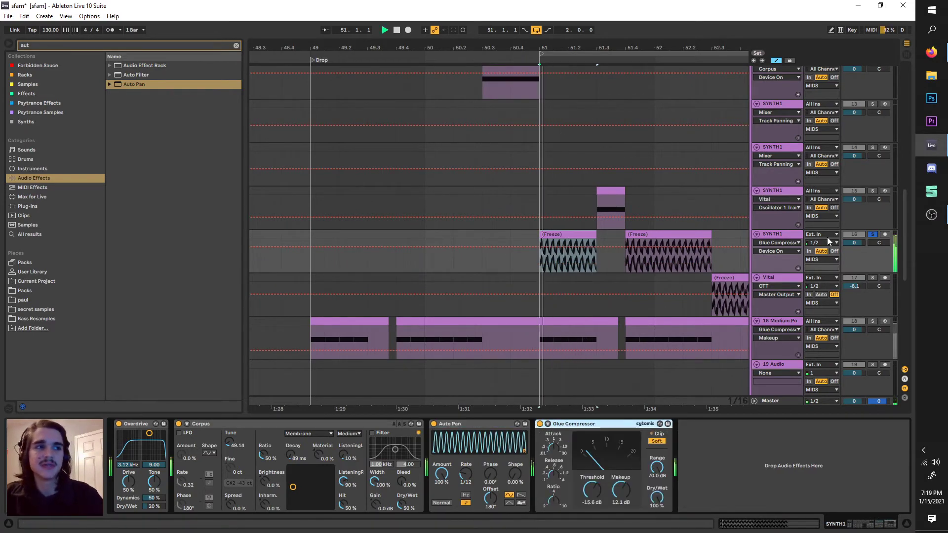
- Unsolo the frozen track, start playback at bar 51.3, and solo track 15 to show its chain
{"action": "left_click", "coordinate": [874, 235]}
{"action": "scroll", "coordinate": [537, 265], "scroll_direction": "right", "scroll_amount": 2}
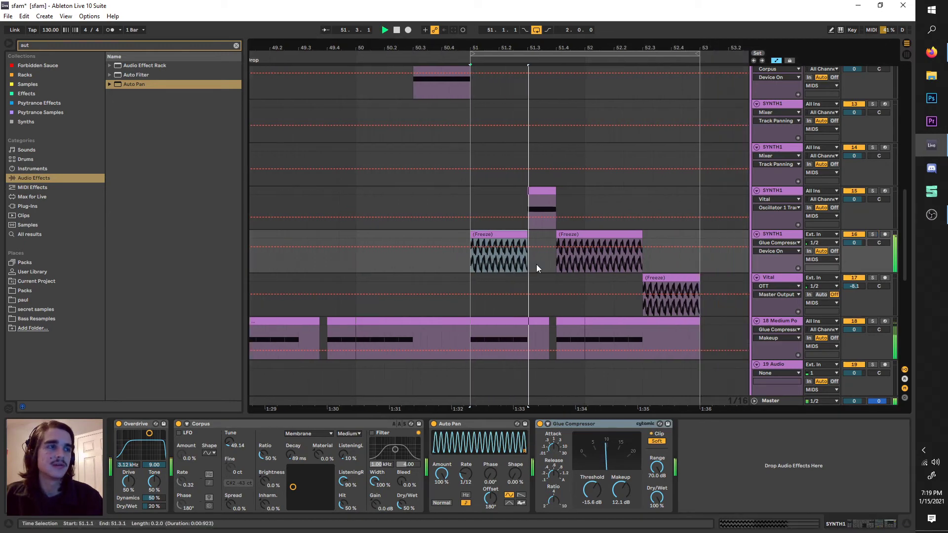
{"action": "left_click", "coordinate": [518, 63]}
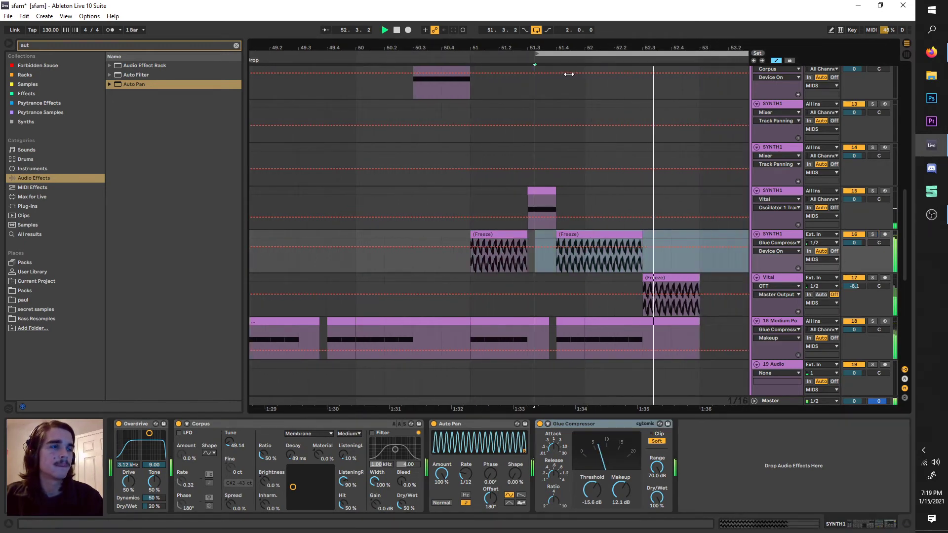
{"action": "key", "text": "space"}
{"action": "left_click", "coordinate": [790, 191]}
{"action": "key", "text": "space"}
{"action": "key", "text": "space"}
{"action": "left_click", "coordinate": [871, 183]}
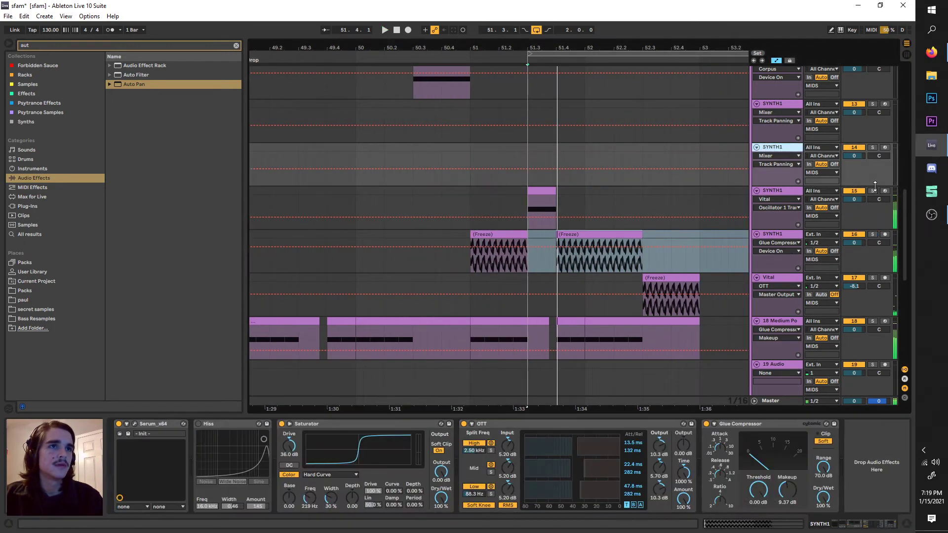
{"action": "left_click", "coordinate": [873, 190]}
{"action": "left_click", "coordinate": [769, 191]}
{"action": "key", "text": "space"}
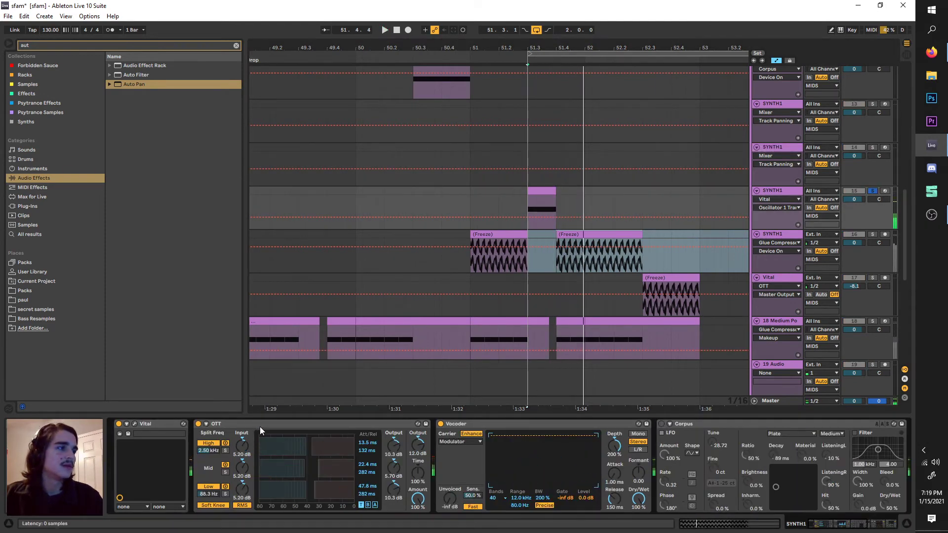
- Bypass OTT and Vocoder, turn on the Glue Compressor, and open the Vital editor
{"action": "left_click", "coordinate": [198, 424]}
{"action": "left_click", "coordinate": [440, 424]}
{"action": "scroll", "coordinate": [741, 445], "scroll_direction": "right", "scroll_amount": 4}
{"action": "scroll", "coordinate": [778, 494], "scroll_direction": "right", "scroll_amount": 5}
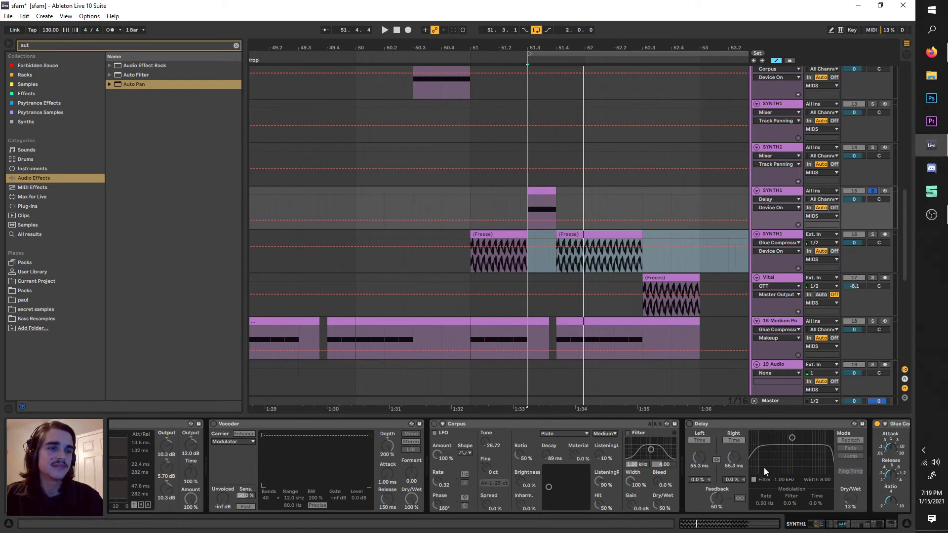
{"action": "left_click", "coordinate": [818, 425]}
{"action": "scroll", "coordinate": [683, 478], "scroll_direction": "left", "scroll_amount": 8}
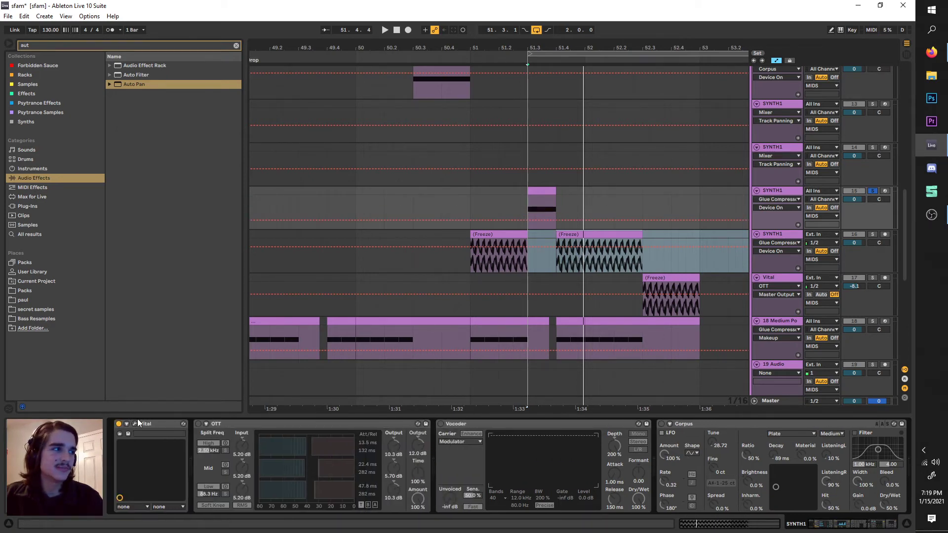
{"action": "left_click", "coordinate": [135, 425]}
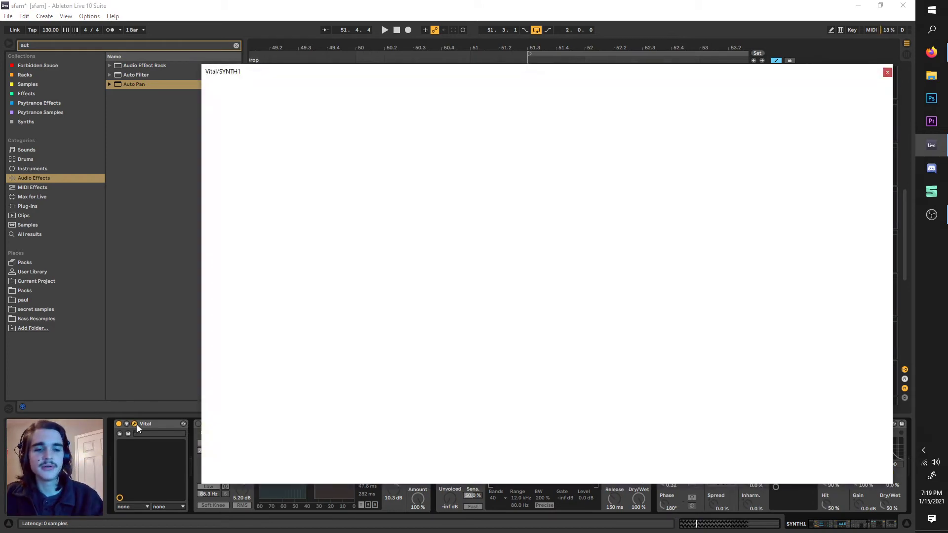
- Adjust the transpose of Vital's first oscillator on the Voice page
{"action": "left_click_drag", "start_coordinate": [371, 74], "coordinate": [343, 74]}
{"action": "left_click", "coordinate": [297, 93]}
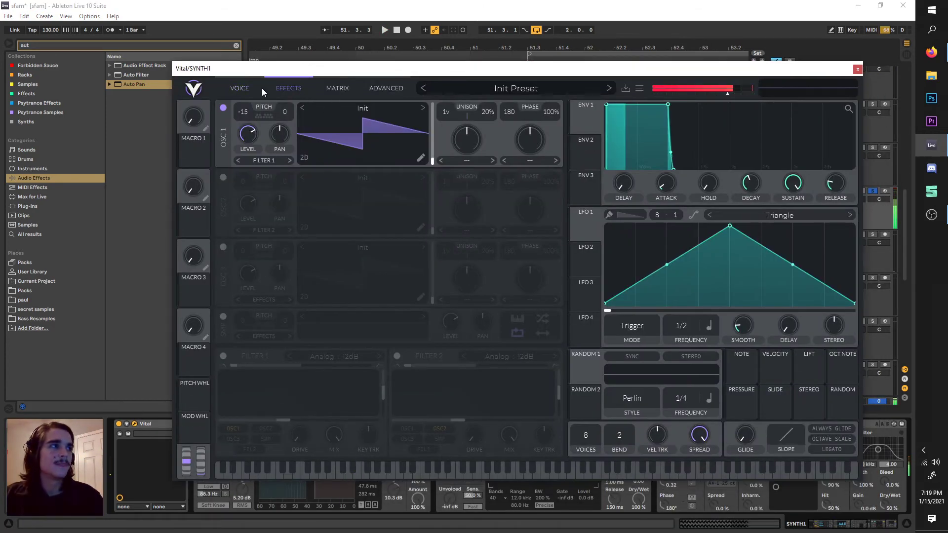
{"action": "left_click", "coordinate": [244, 91]}
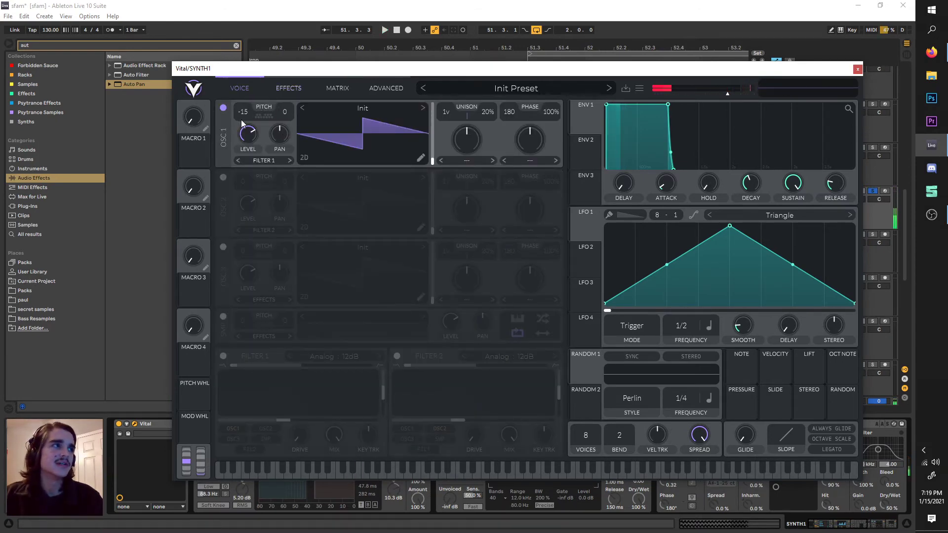
{"action": "key", "text": "space"}
{"action": "left_click_drag", "start_coordinate": [243, 120], "coordinate": [235, 185]}
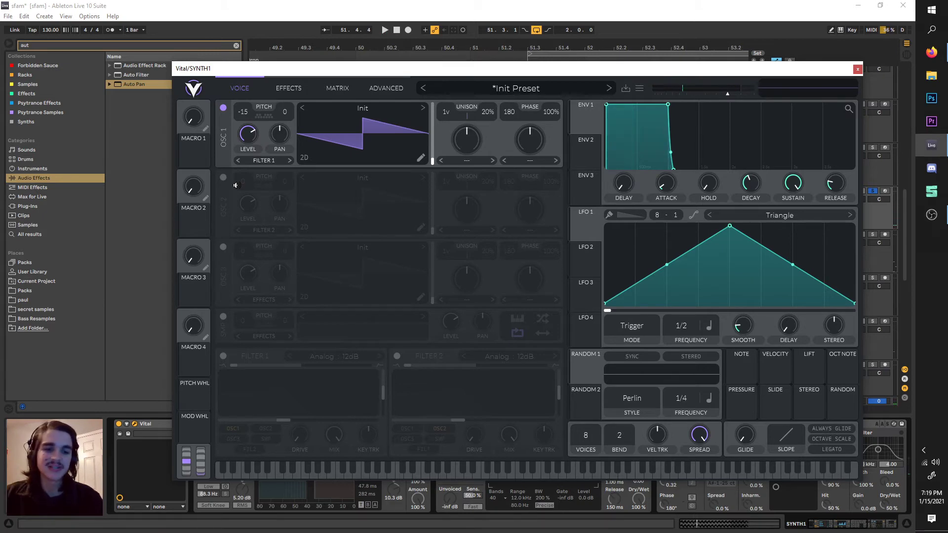
- Compare Vital's compressor and phaser on and off, leaving both enabled
{"action": "left_click", "coordinate": [299, 89]}
{"action": "left_click", "coordinate": [222, 147]}
{"action": "left_click", "coordinate": [222, 147]}
{"action": "left_click", "coordinate": [223, 388]}
{"action": "key", "text": "space"}
{"action": "left_click", "coordinate": [223, 388]}
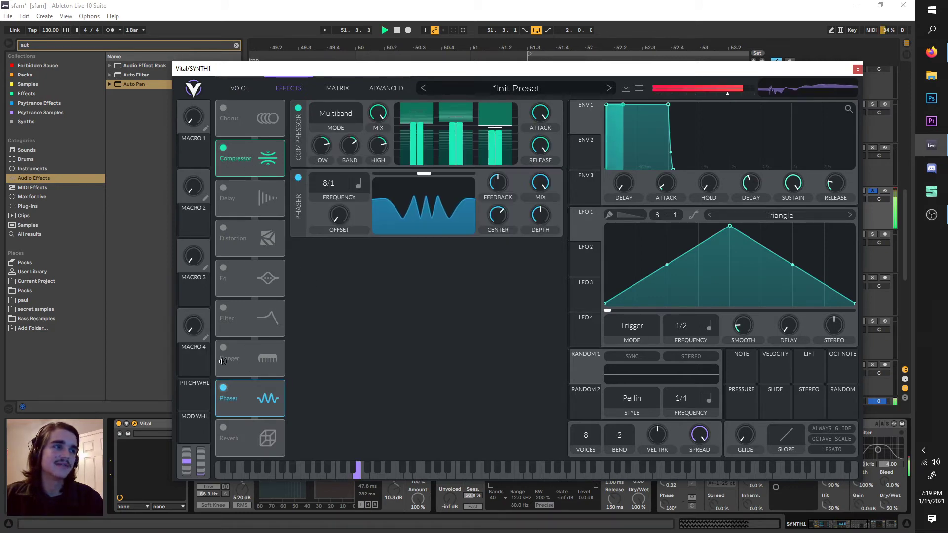
{"action": "left_click", "coordinate": [223, 387]}
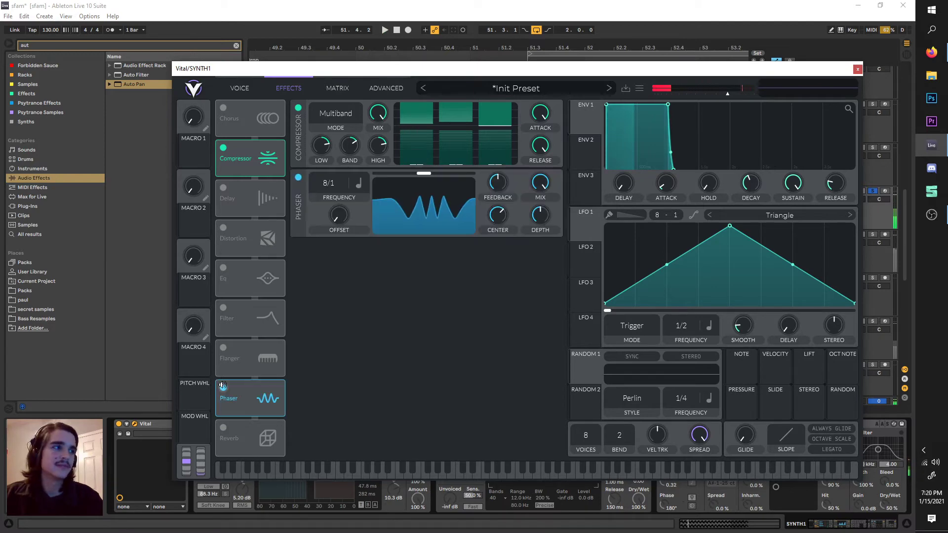
{"action": "left_click", "coordinate": [223, 387]}
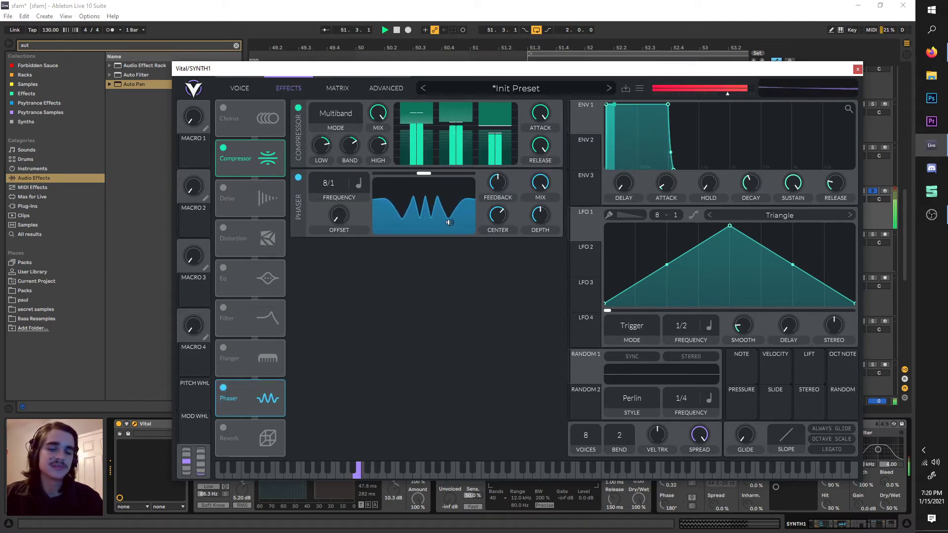
- Close the Vital window, try OTT on and off, and re-enable the Vocoder
{"action": "left_click", "coordinate": [858, 69]}
{"action": "key", "text": "space"}
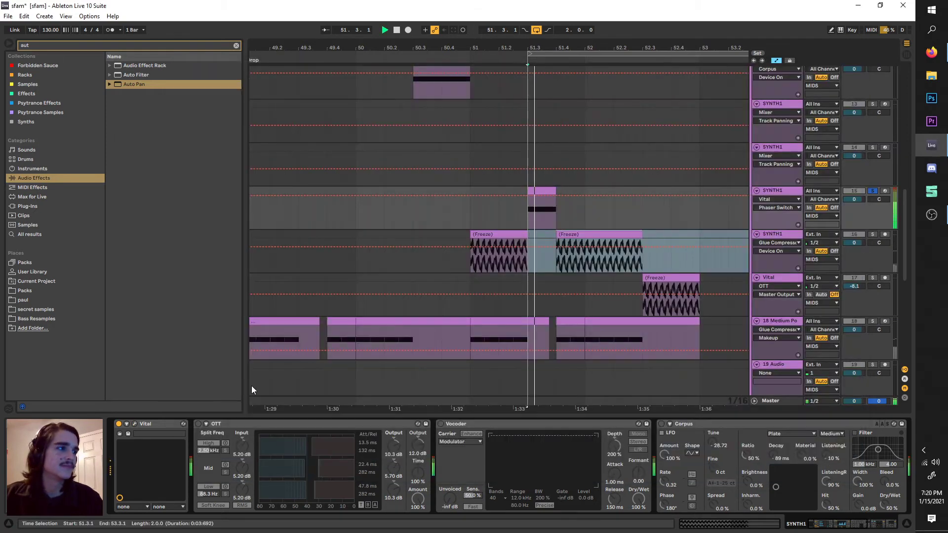
{"action": "key", "text": "space"}
{"action": "left_click", "coordinate": [199, 423]}
{"action": "left_click", "coordinate": [200, 424]}
{"action": "left_click", "coordinate": [441, 423]}
{"action": "key", "text": "space"}
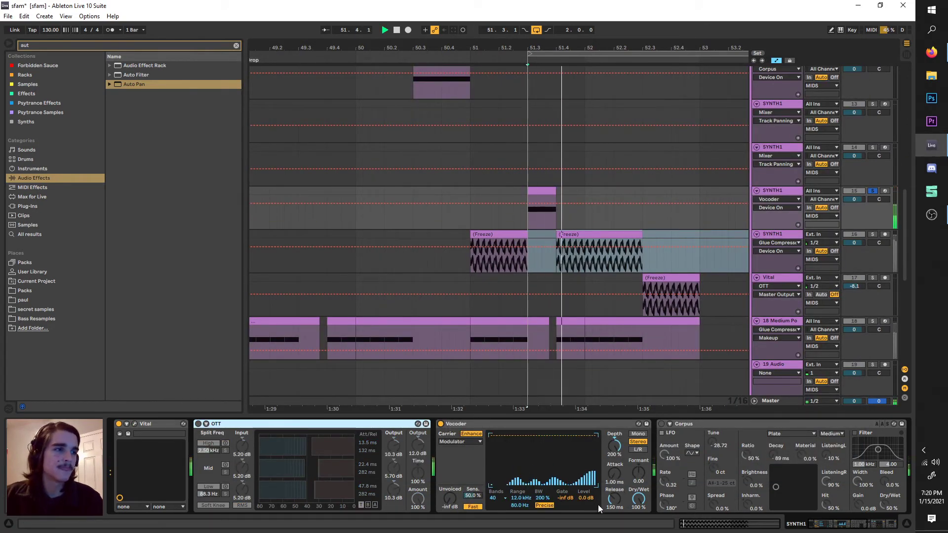
{"action": "key", "text": "space"}
- Lower the Vocoder depth slightly and try 20 bands before returning to 40
{"action": "left_click_drag", "start_coordinate": [618, 443], "coordinate": [618, 443]}
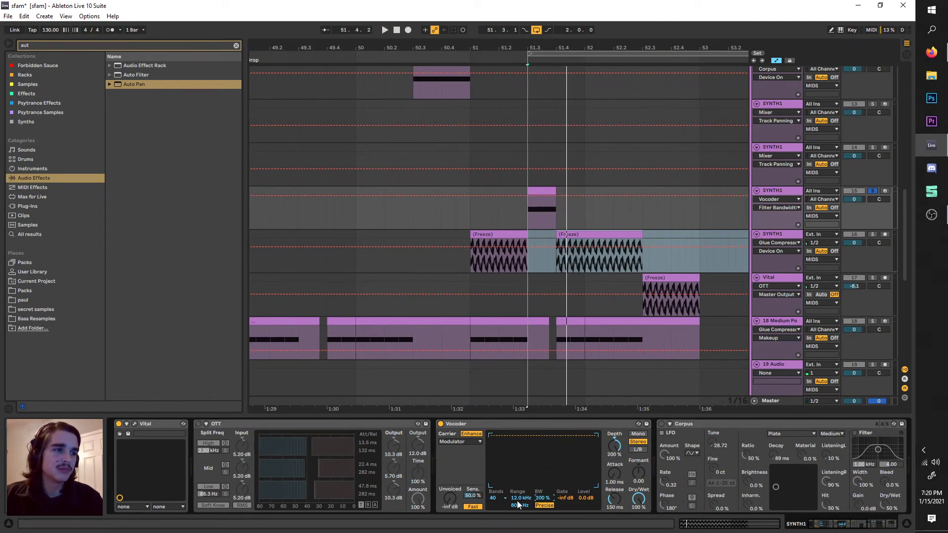
{"action": "key", "text": "space"}
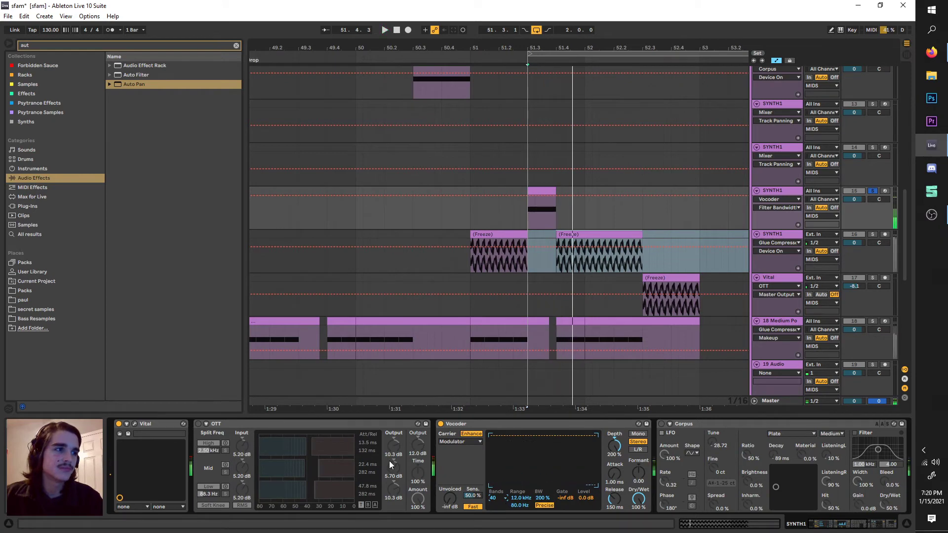
{"action": "left_click", "coordinate": [503, 498]}
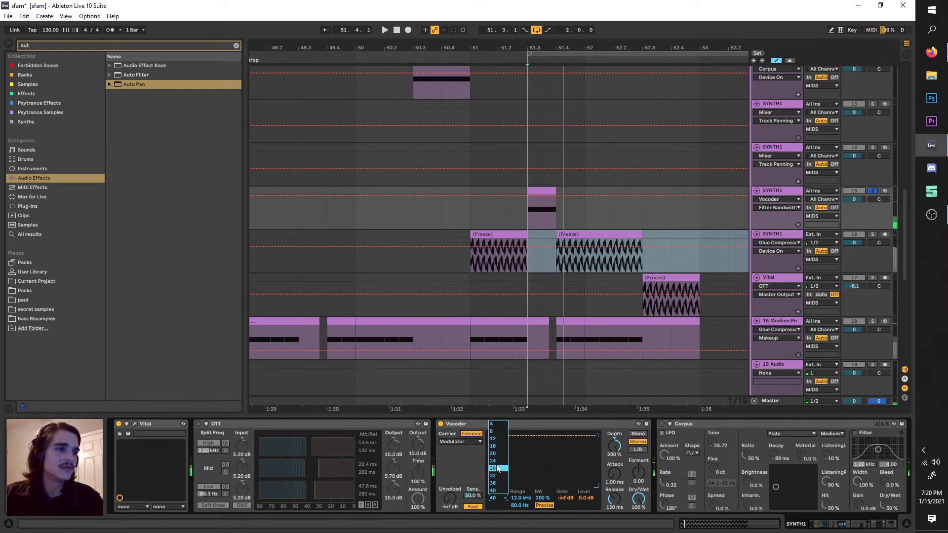
{"action": "left_click", "coordinate": [498, 453]}
{"action": "left_click", "coordinate": [495, 498]}
{"action": "left_click", "coordinate": [493, 490]}
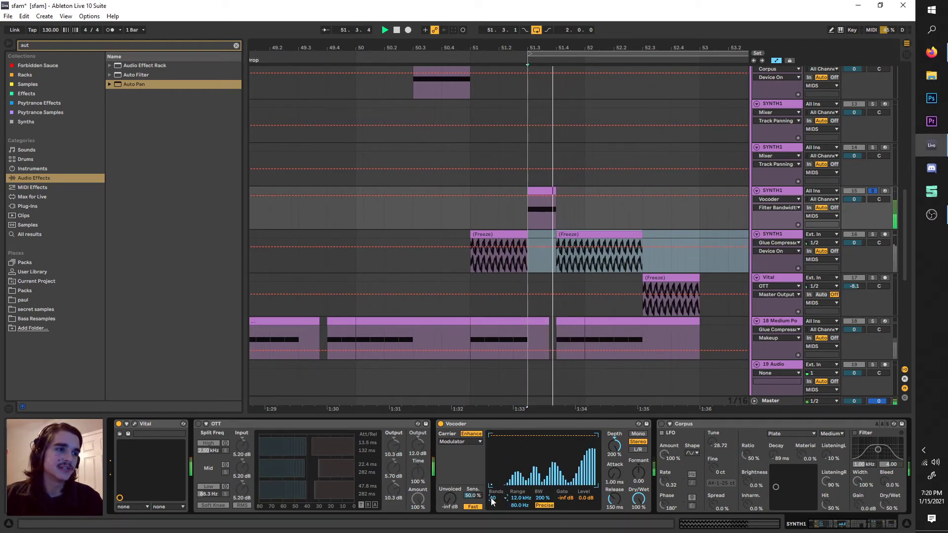
{"action": "key", "text": "space"}
- Switch on OTT and the Corpus resonator, auditioning the loop
{"action": "left_click", "coordinate": [198, 425]}
{"action": "key", "text": "space"}
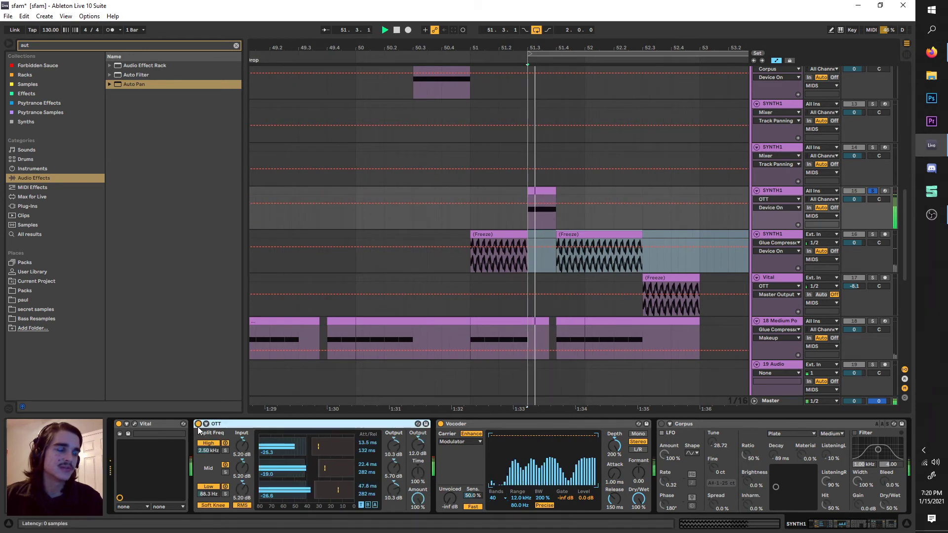
{"action": "key", "text": "space"}
{"action": "key", "text": "space"}
{"action": "key", "text": "space"}
{"action": "scroll", "coordinate": [440, 440], "scroll_direction": "right", "scroll_amount": 3}
{"action": "key", "text": "space"}
{"action": "key", "text": "space"}
{"action": "left_click", "coordinate": [524, 425]}
{"action": "scroll", "coordinate": [565, 452], "scroll_direction": "right", "scroll_amount": 2}
{"action": "key", "text": "space"}
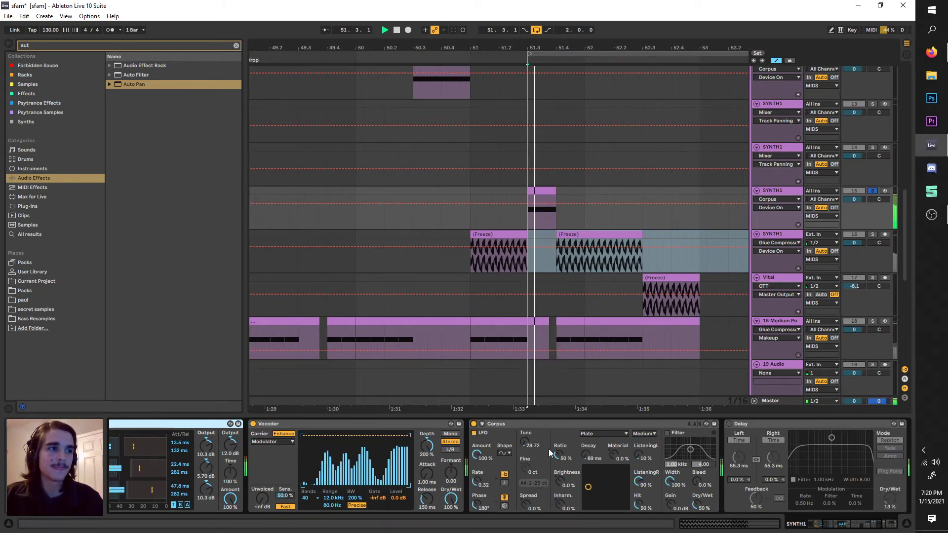
- Keep Corpus on Plate, turn on its LFO, and raise Tune to -41.20
{"action": "left_click", "coordinate": [598, 434]}
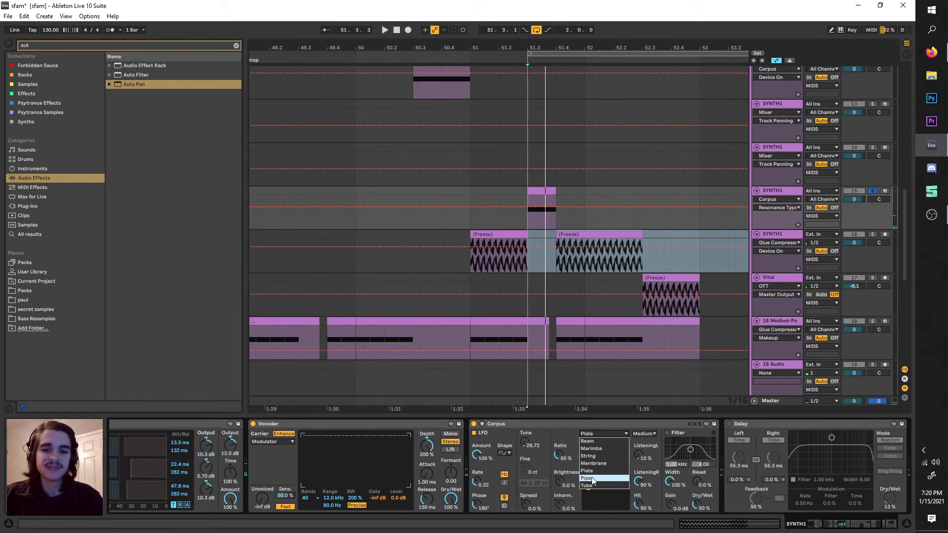
{"action": "left_click", "coordinate": [583, 412]}
{"action": "key", "text": "space"}
{"action": "key", "text": "space"}
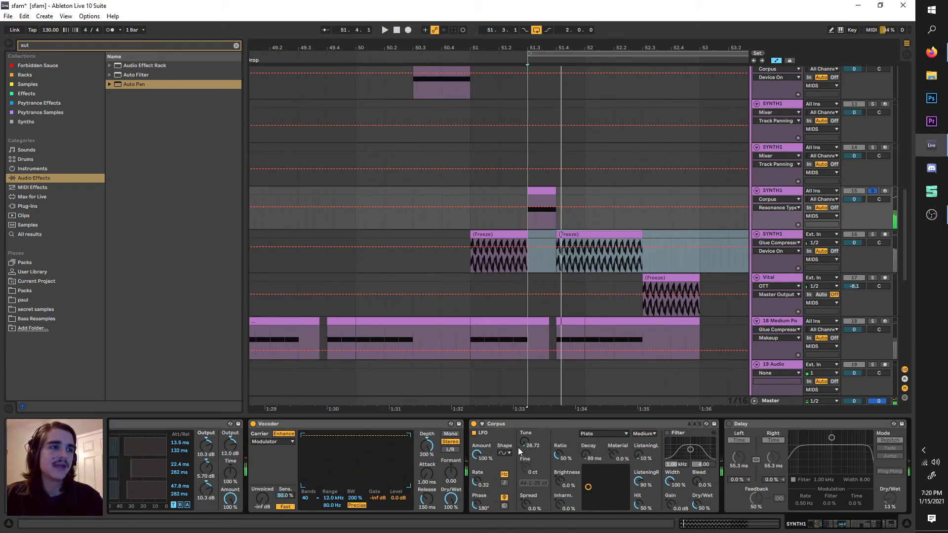
{"action": "key", "text": "space"}
{"action": "left_click", "coordinate": [473, 434]}
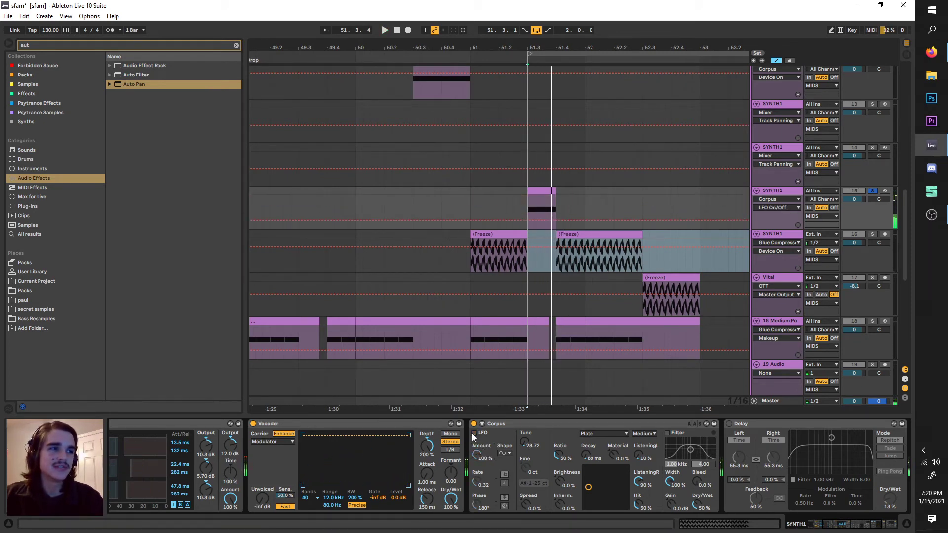
{"action": "left_click", "coordinate": [475, 434]}
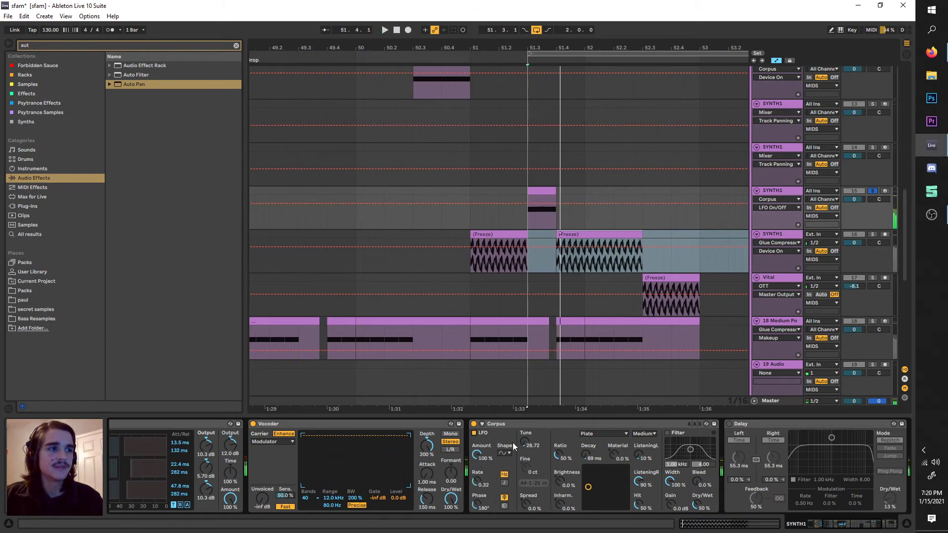
{"action": "mouse_move", "coordinate": [530, 445]}
{"action": "left_mouse_down"}
{"action": "mouse_move", "coordinate": [529, 424]}
{"action": "mouse_move", "coordinate": [523, 464]}
{"action": "mouse_move", "coordinate": [522, 435]}
{"action": "left_mouse_up"}
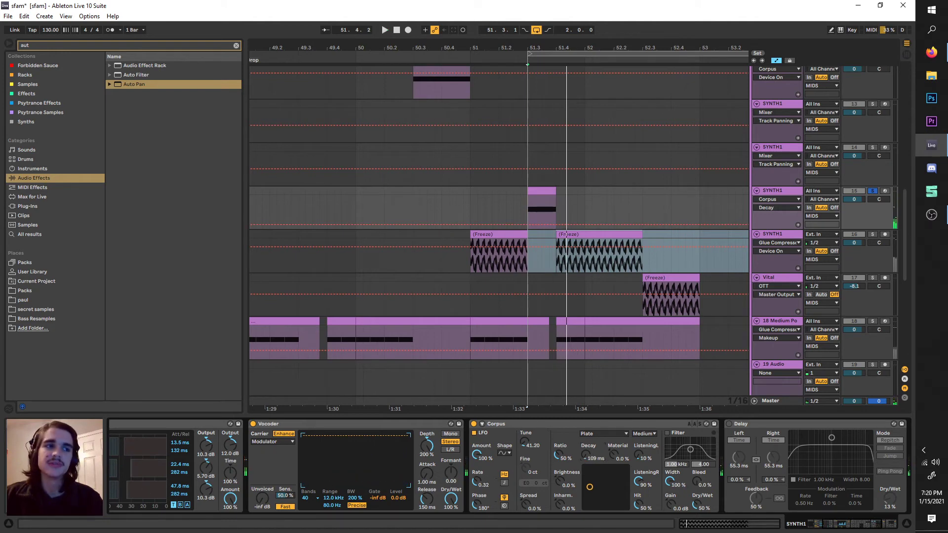
{"action": "key", "text": "space"}
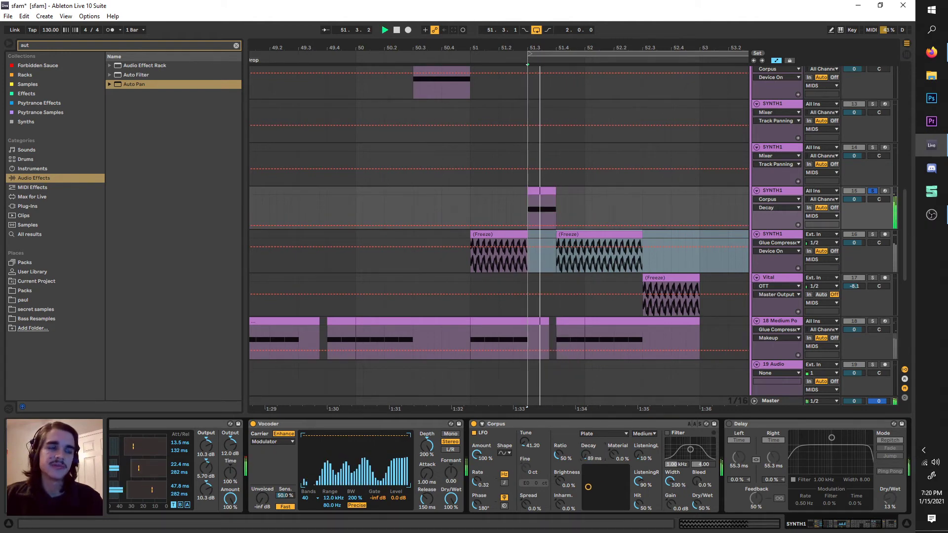
{"action": "key", "text": "space"}
{"action": "key", "text": "space"}
{"action": "key", "text": "space"}
- Switch on SYNTH1's Delay, comparing bypass and trying synced times before returning to milliseconds
{"action": "scroll", "coordinate": [597, 455], "scroll_direction": "right", "scroll_amount": 2}
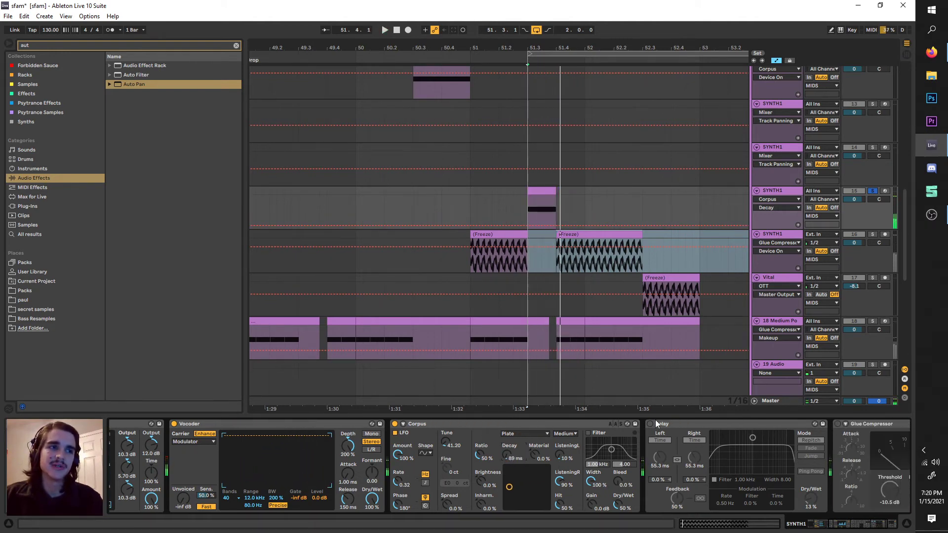
{"action": "left_click", "coordinate": [650, 424]}
{"action": "scroll", "coordinate": [628, 471], "scroll_direction": "right", "scroll_amount": 3}
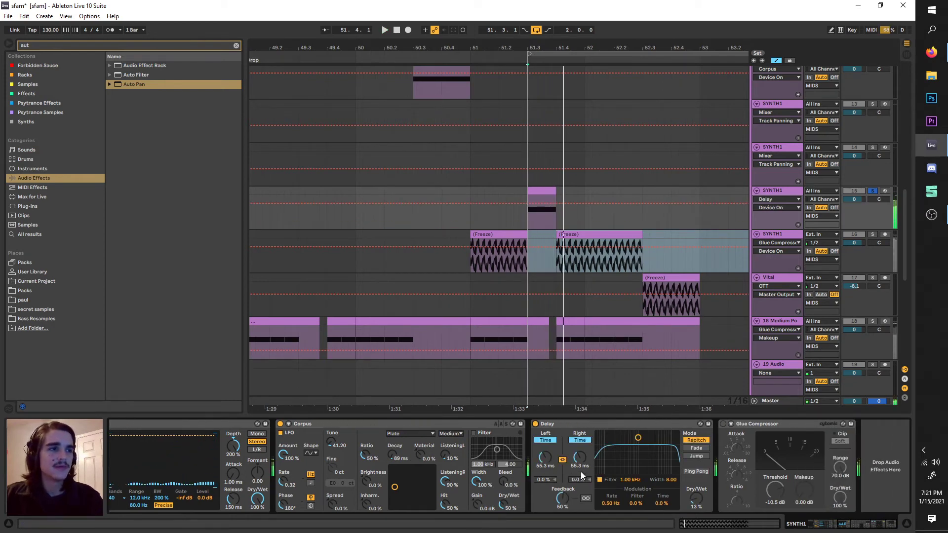
{"action": "key", "text": "space"}
{"action": "key", "text": "space"}
{"action": "left_click", "coordinate": [536, 424]}
{"action": "left_click", "coordinate": [535, 425]}
{"action": "left_click", "coordinate": [545, 440]}
{"action": "left_click", "coordinate": [545, 440]}
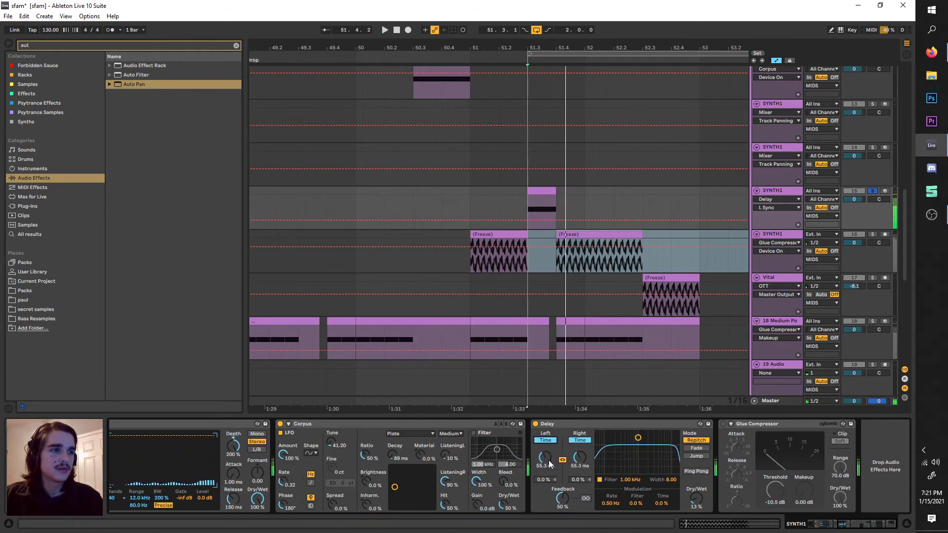
- Set the Delay dry/wet to 20%, unsolo track 15, and loop bars 51–53
{"action": "left_click", "coordinate": [535, 424]}
{"action": "left_click", "coordinate": [535, 425]}
{"action": "mouse_move", "coordinate": [696, 499]}
{"action": "left_mouse_down"}
{"action": "mouse_move", "coordinate": [696, 478]}
{"action": "mouse_move", "coordinate": [697, 495]}
{"action": "left_mouse_up"}
{"action": "key", "text": "space"}
{"action": "key", "text": "space"}
{"action": "key", "text": "space"}
{"action": "key", "text": "space"}
{"action": "key", "text": "space"}
{"action": "key", "text": "space"}
{"action": "left_click", "coordinate": [872, 192]}
{"action": "key", "text": "space"}
{"action": "key", "text": "space"}
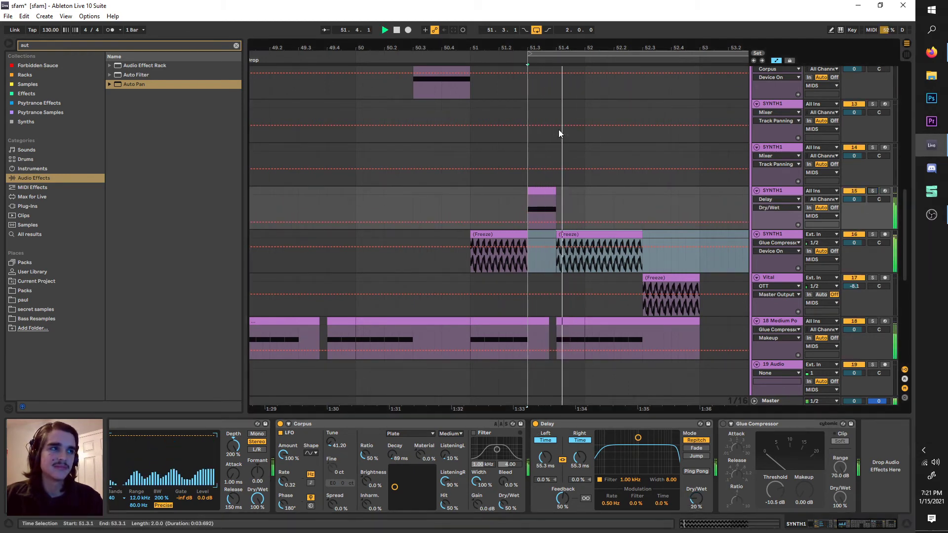
{"action": "left_click_drag", "start_coordinate": [562, 53], "coordinate": [675, 90]}
- Solo the Vital track and inspect the Freeze clips in Clip View
{"action": "left_click", "coordinate": [769, 278]}
{"action": "left_click", "coordinate": [872, 278]}
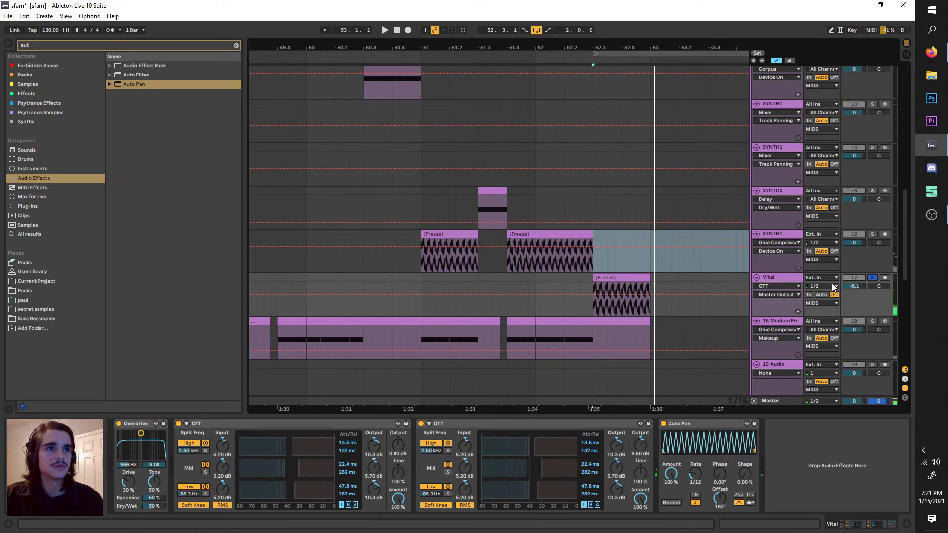
{"action": "double_click", "coordinate": [627, 278]}
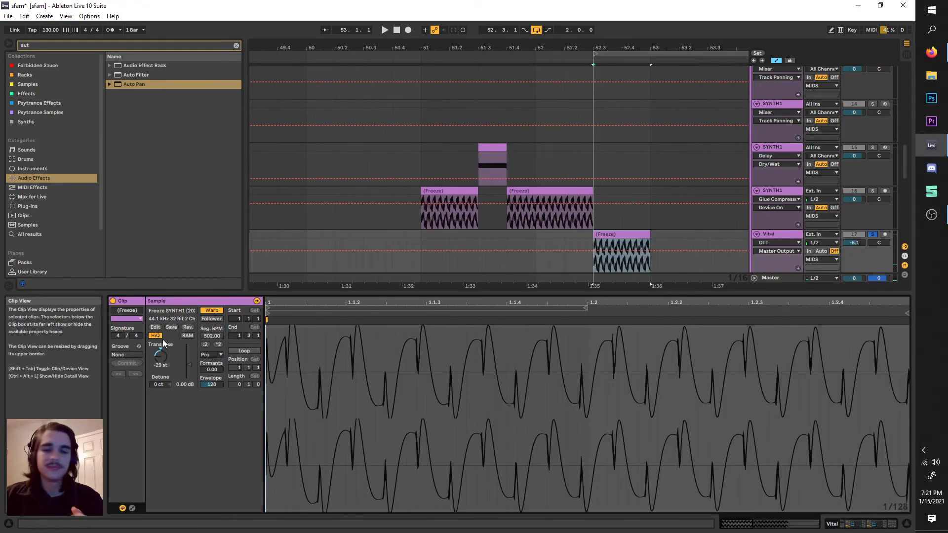
{"action": "left_click", "coordinate": [525, 209]}
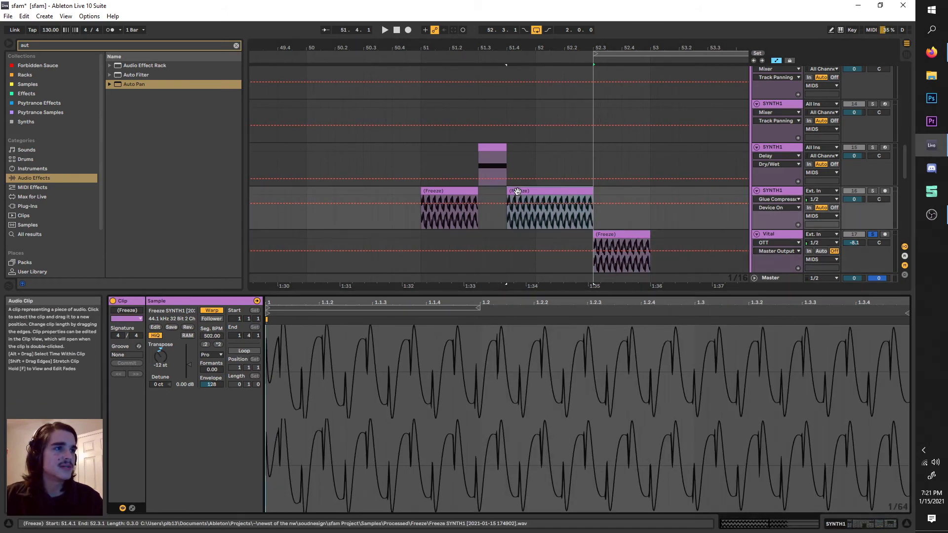
{"action": "scroll", "coordinate": [541, 410], "scroll_direction": "up", "scroll_amount": 5}
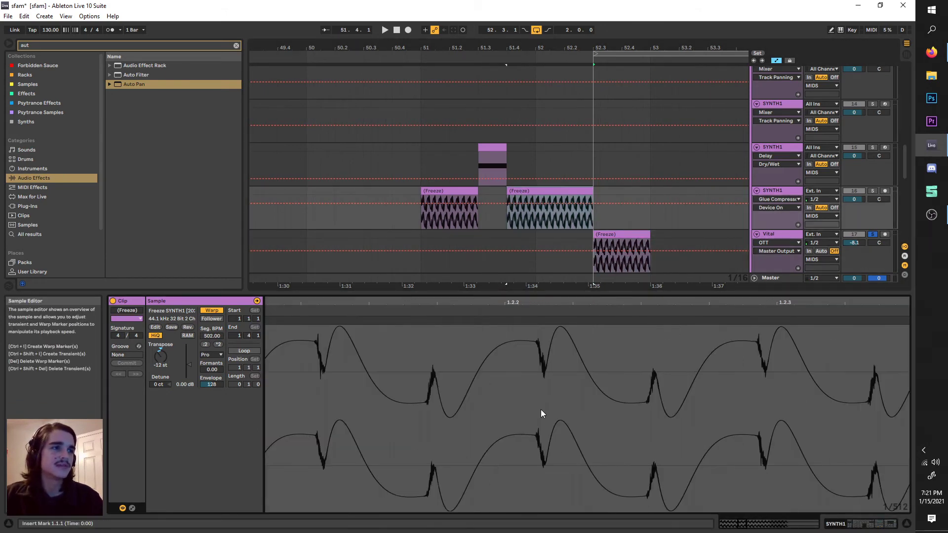
{"action": "left_click", "coordinate": [619, 235]}
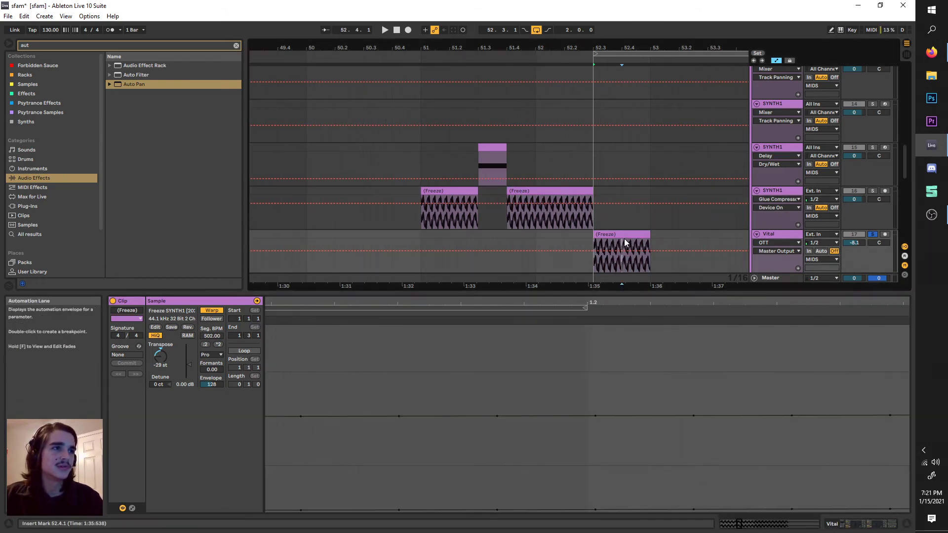
- Compare the Vital track's Overdrive and second OTT on and off during playback
{"action": "key", "text": "space"}
{"action": "left_click", "coordinate": [784, 232]}
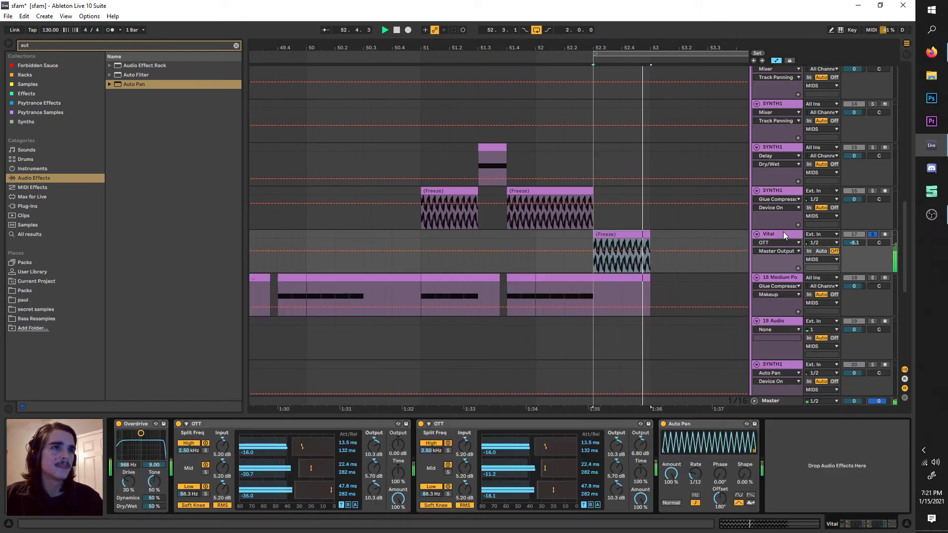
{"action": "left_click", "coordinate": [119, 424]}
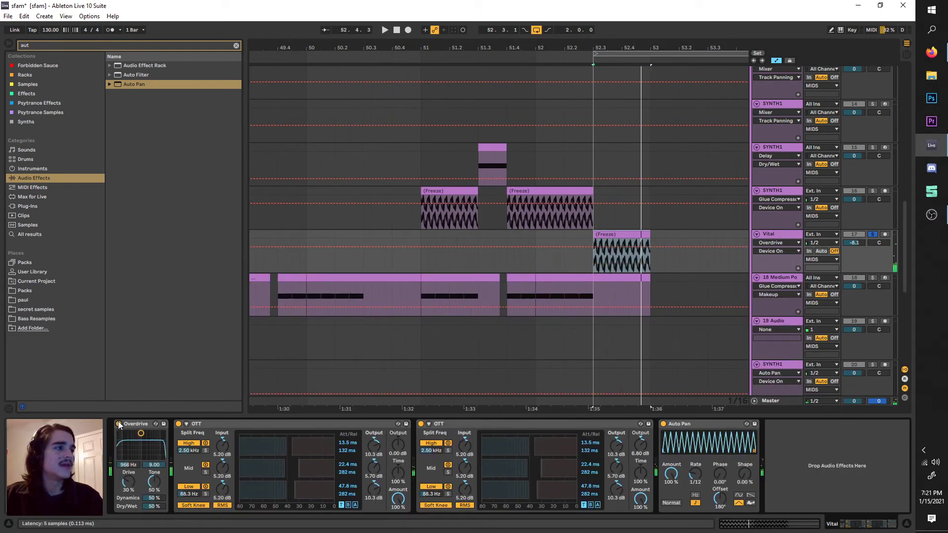
{"action": "left_click", "coordinate": [119, 424]}
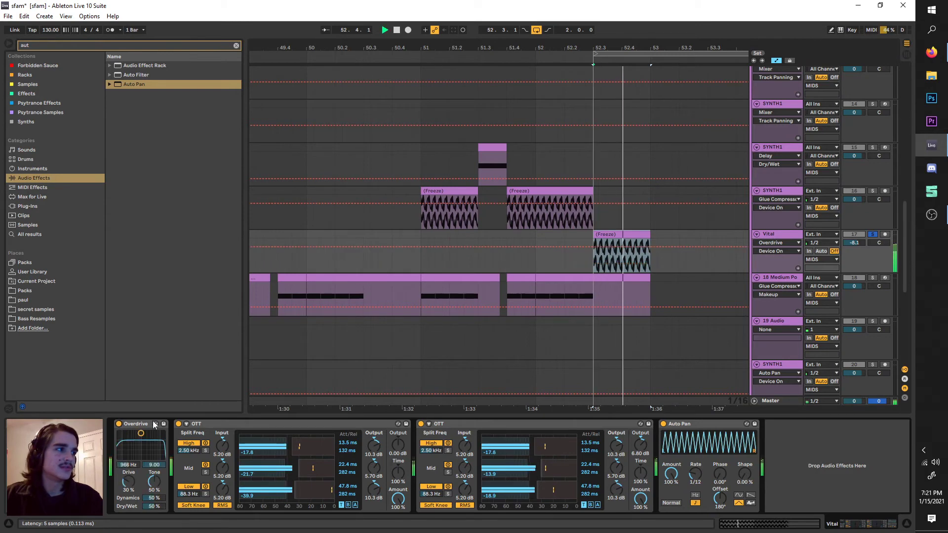
{"action": "left_click", "coordinate": [421, 425]}
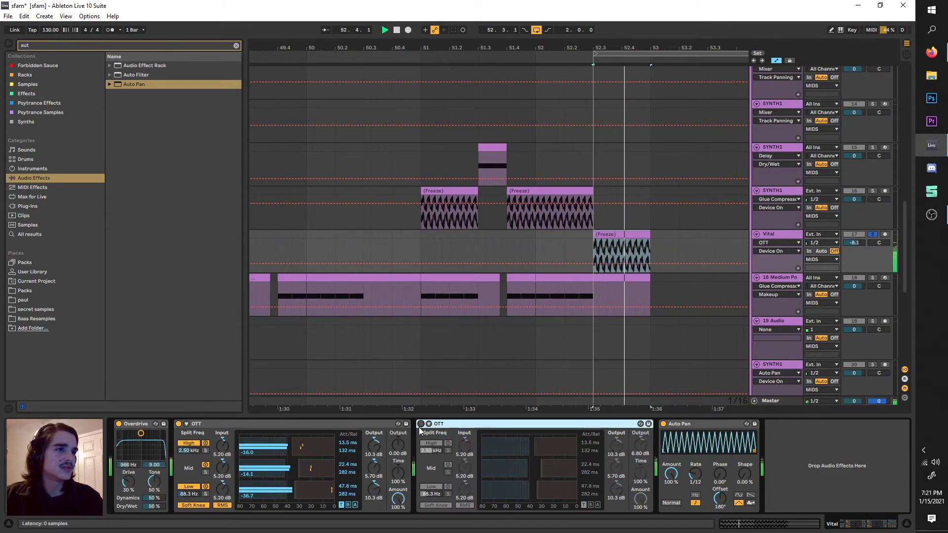
{"action": "left_click", "coordinate": [421, 424]}
{"action": "key", "text": "space"}
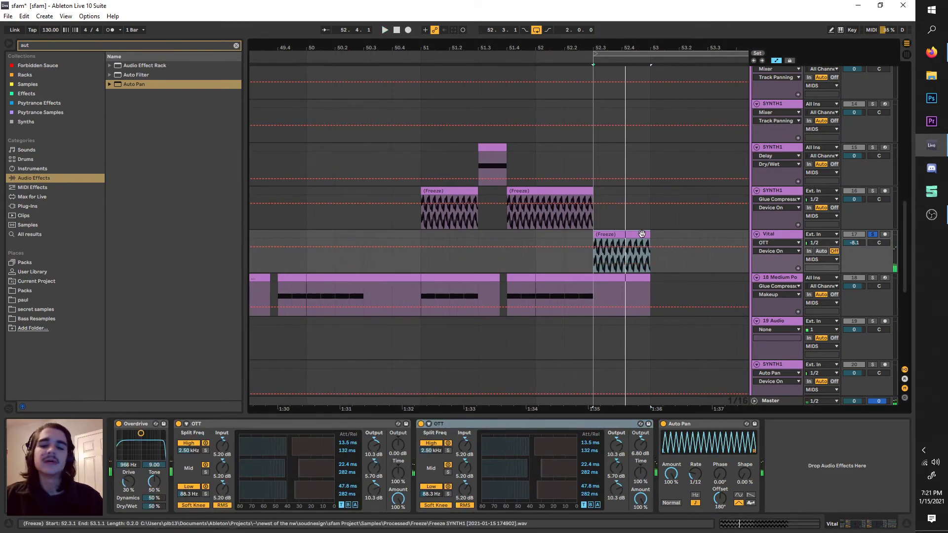
- Check SYNTH1's effects, then re-compare the Vital track's second OTT, leaving it on
{"action": "left_click", "coordinate": [785, 189]}
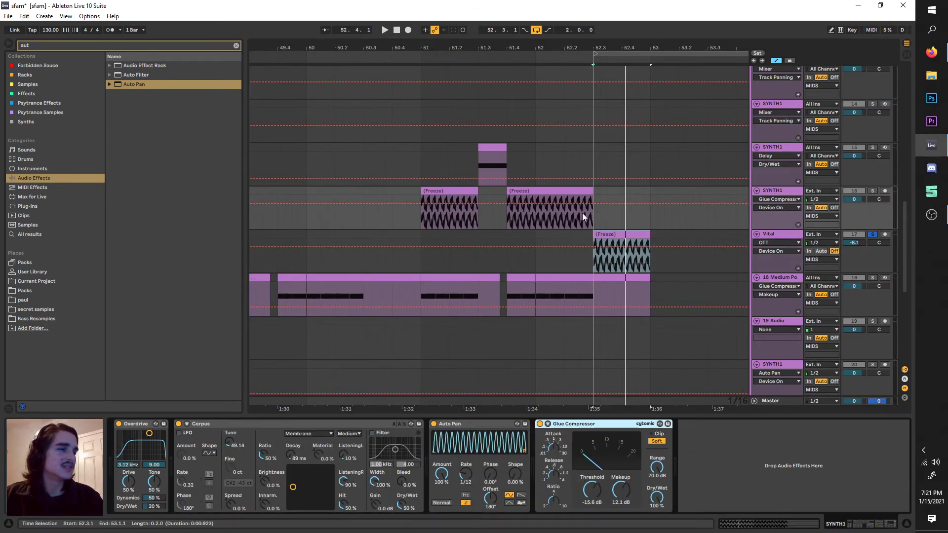
{"action": "left_click", "coordinate": [795, 233]}
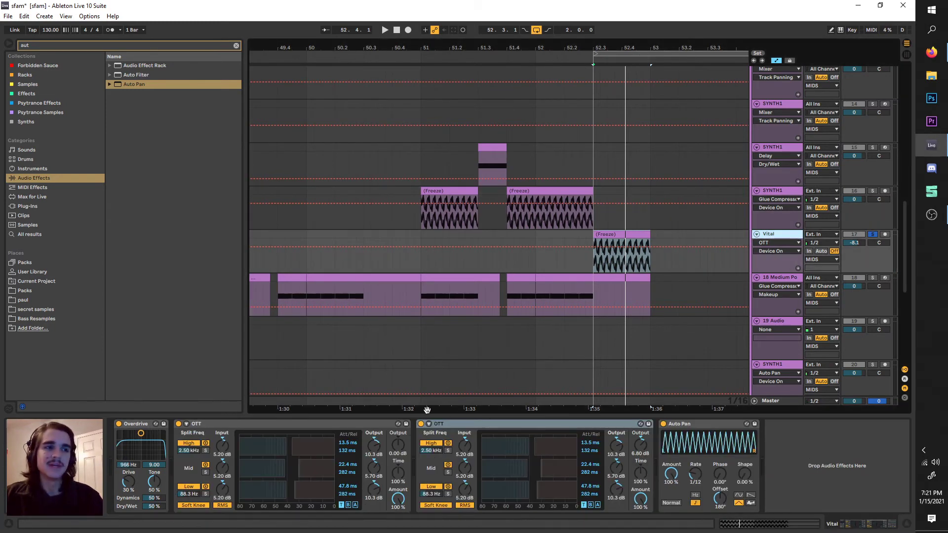
{"action": "left_click", "coordinate": [421, 423]}
{"action": "key", "text": "space"}
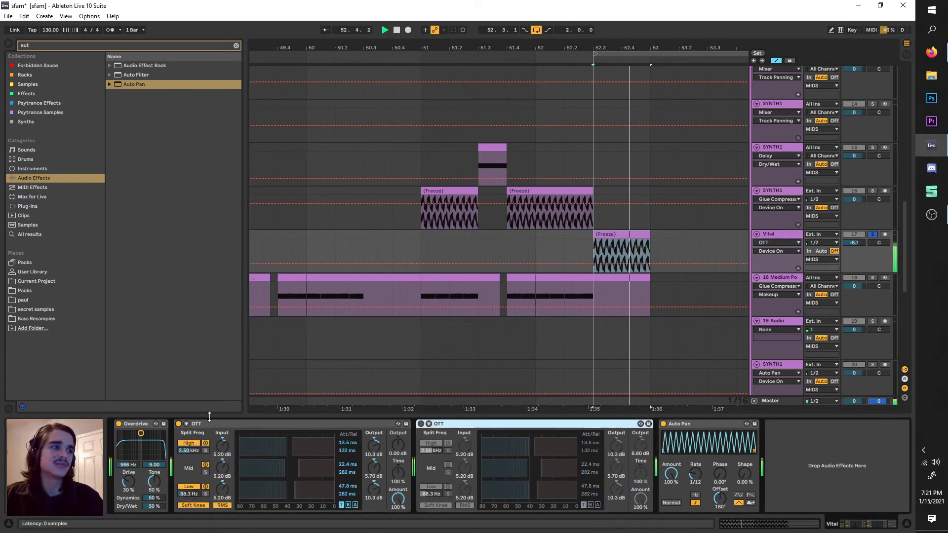
{"action": "left_click", "coordinate": [421, 424]}
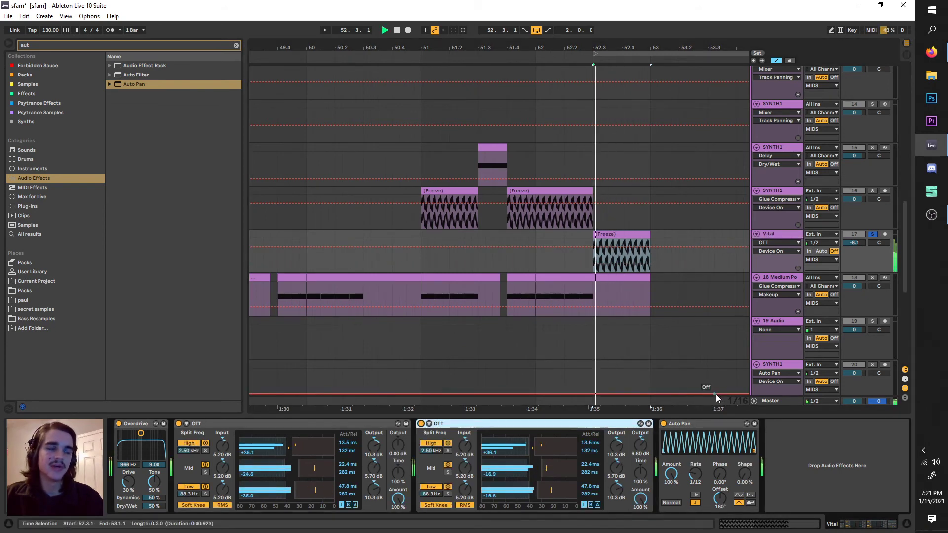
{"action": "key", "text": "space"}
- Unsolo the Vital track and loop the Drop from bar 49 to 51
{"action": "double_click", "coordinate": [624, 233]}
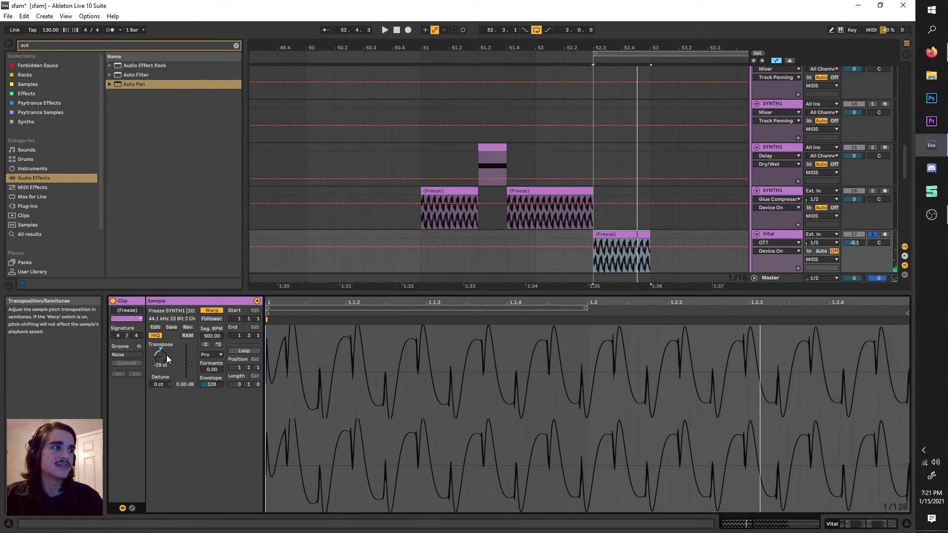
{"action": "key", "text": "space"}
{"action": "double_click", "coordinate": [784, 233]}
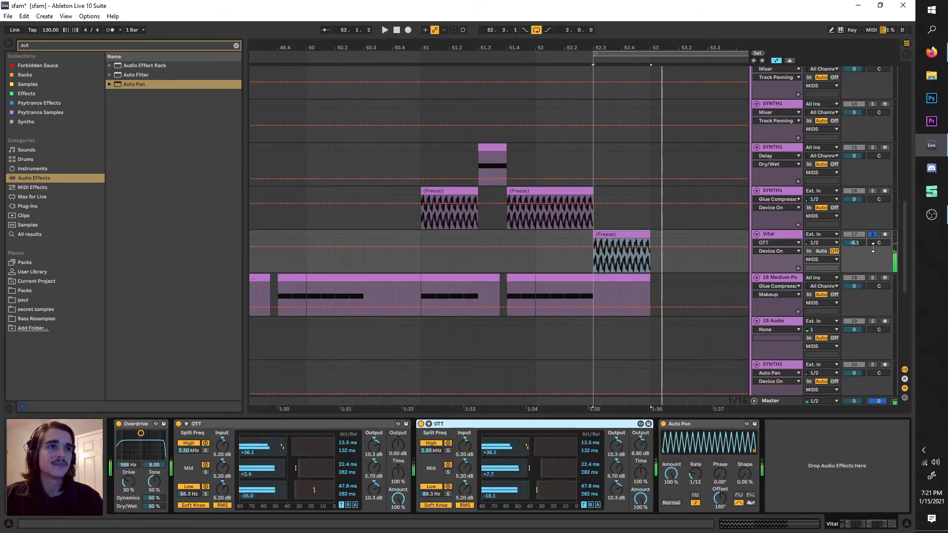
{"action": "left_click", "coordinate": [873, 235]}
{"action": "left_click_drag", "start_coordinate": [635, 54], "coordinate": [452, 64]}
- Solo track 18 and select the Medium Pot track to hear it with its effects
{"action": "key", "text": "space"}
{"action": "scroll", "coordinate": [437, 238], "scroll_direction": "up", "scroll_amount": 2}
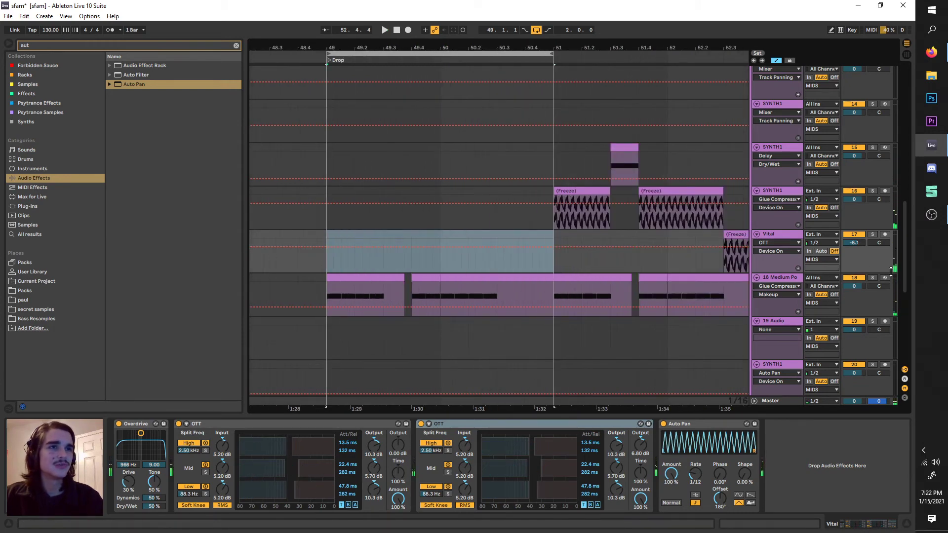
{"action": "left_click", "coordinate": [872, 278]}
{"action": "left_click", "coordinate": [779, 280]}
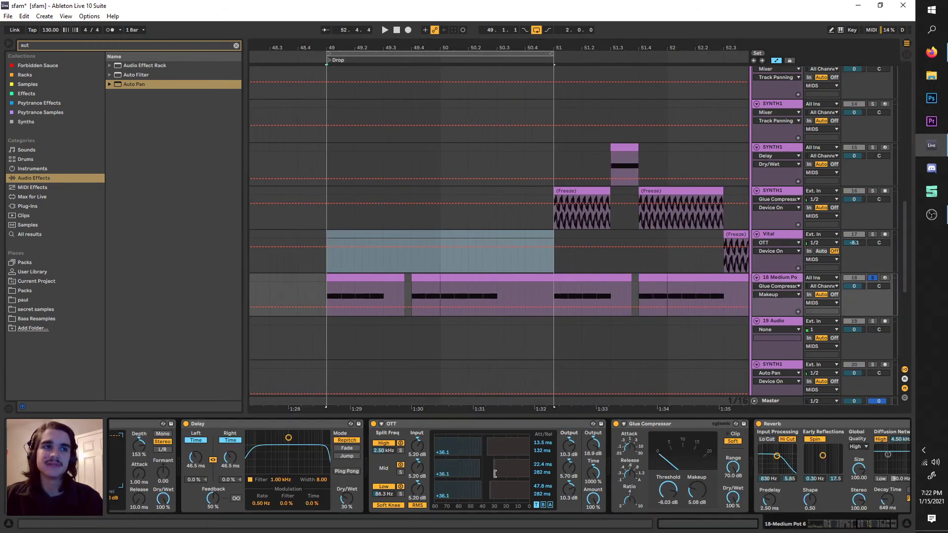
{"action": "key", "text": "space"}
{"action": "scroll", "coordinate": [330, 471], "scroll_direction": "left", "scroll_amount": 10}
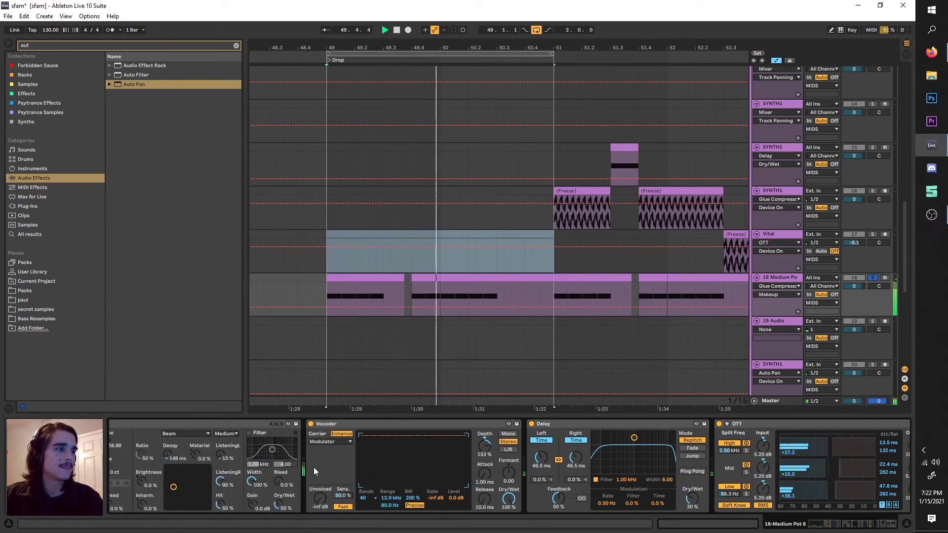
{"action": "scroll", "coordinate": [261, 475], "scroll_direction": "left", "scroll_amount": 6}
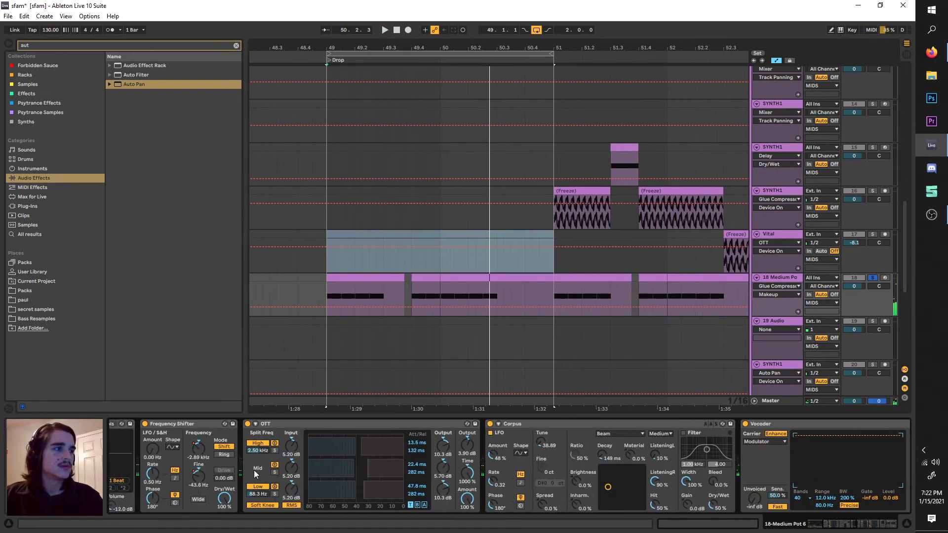
- Bypass OTT on Medium Pot, then inspect the Vocoder, Glue Compressor and Reverb effects
{"action": "left_click", "coordinate": [316, 424]}
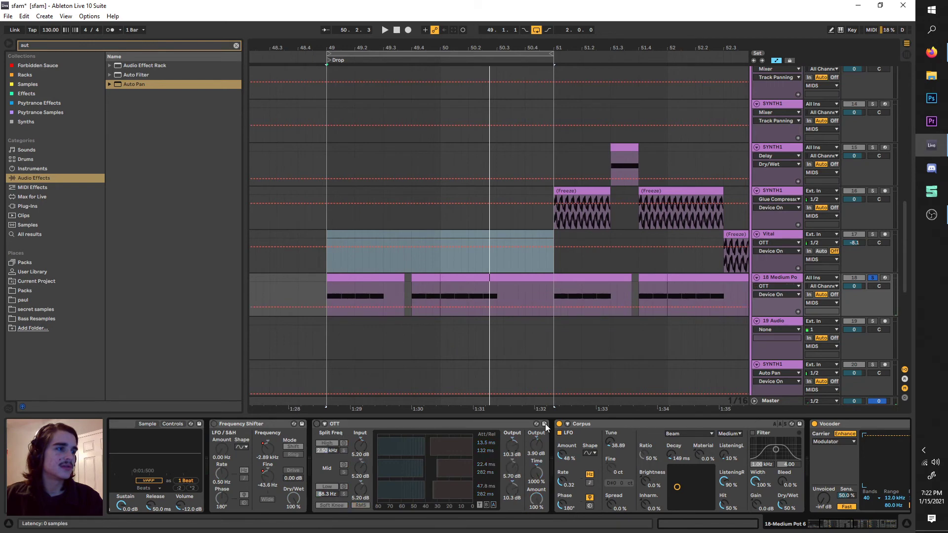
{"action": "scroll", "coordinate": [586, 462], "scroll_direction": "right", "scroll_amount": 5}
{"action": "left_click", "coordinate": [714, 448]}
{"action": "scroll", "coordinate": [716, 437], "scroll_direction": "right", "scroll_amount": 3}
{"action": "scroll", "coordinate": [742, 462], "scroll_direction": "right", "scroll_amount": 12}
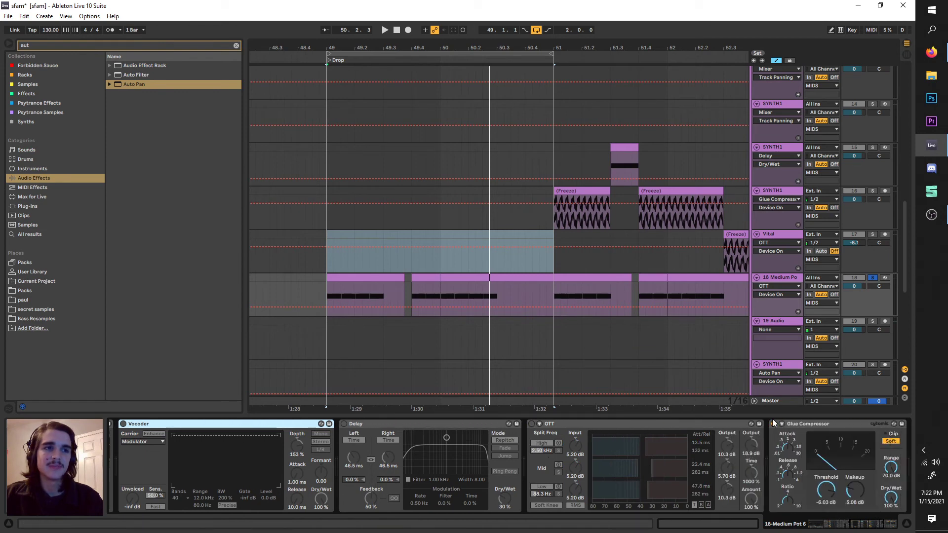
{"action": "left_click", "coordinate": [774, 424]}
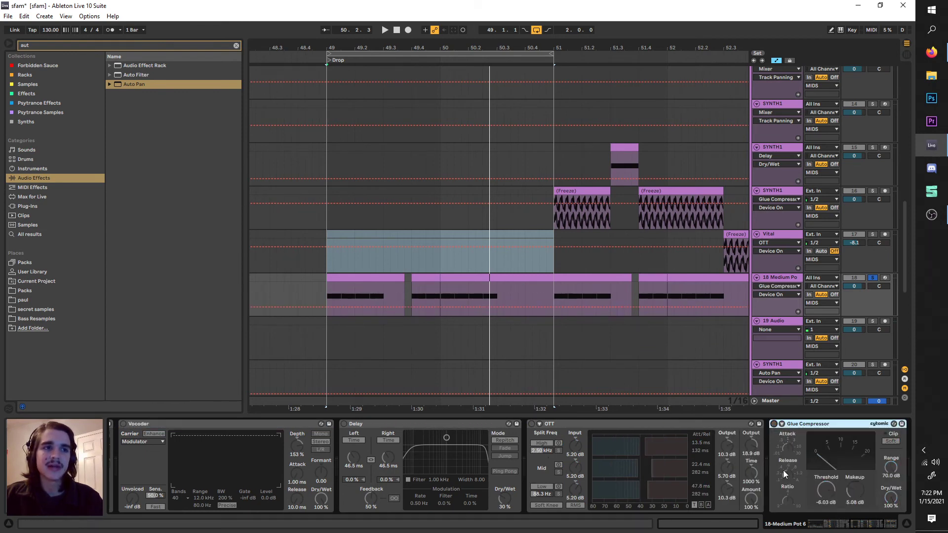
{"action": "scroll", "coordinate": [785, 470], "scroll_direction": "right", "scroll_amount": 6}
{"action": "left_click", "coordinate": [741, 434]}
{"action": "scroll", "coordinate": [747, 446], "scroll_direction": "right", "scroll_amount": 7}
{"action": "scroll", "coordinate": [687, 467], "scroll_direction": "left", "scroll_amount": 14}
{"action": "scroll", "coordinate": [493, 463], "scroll_direction": "left", "scroll_amount": 12}
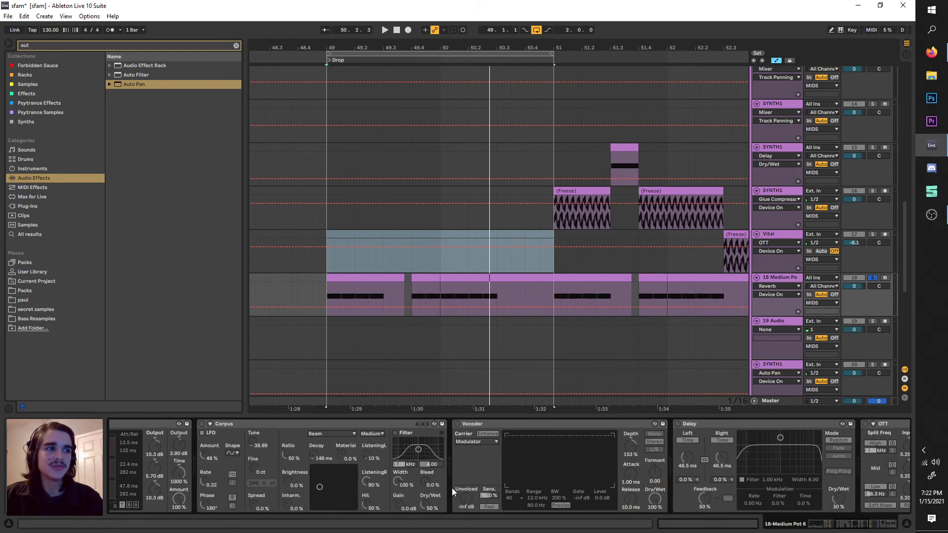
{"action": "scroll", "coordinate": [345, 469], "scroll_direction": "left", "scroll_amount": 20}
- Adjust the Medium Pot 6 sample's end, set its start to 0.00% and audition from bar 49
{"action": "key", "text": "space"}
{"action": "mouse_move", "coordinate": [204, 434]}
{"action": "left_mouse_down"}
{"action": "mouse_move", "coordinate": [330, 434]}
{"action": "mouse_move", "coordinate": [242, 435]}
{"action": "left_mouse_up"}
{"action": "key", "text": "space"}
{"action": "key", "text": "space"}
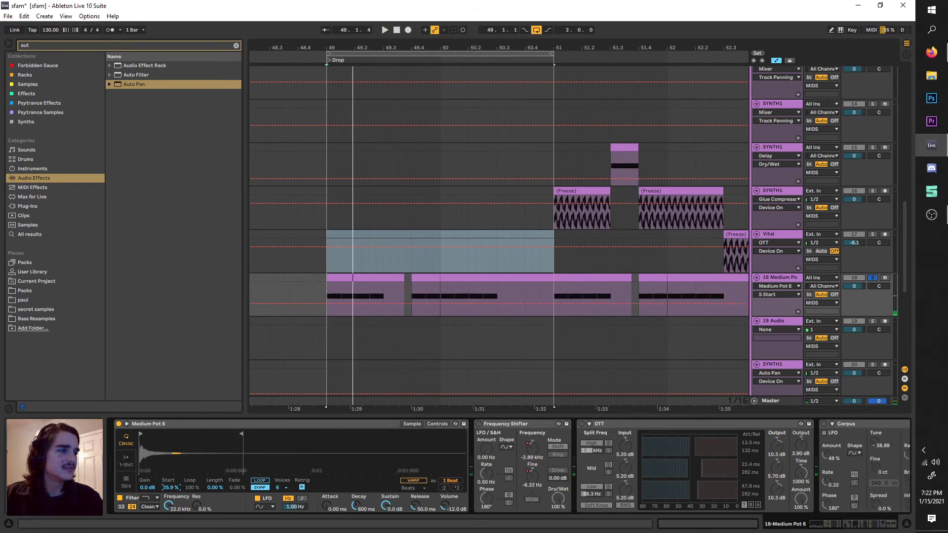
{"action": "key", "text": "space"}
{"action": "left_click_drag", "start_coordinate": [171, 487], "coordinate": [170, 528]}
{"action": "key", "text": "space"}
{"action": "key", "text": "space"}
{"action": "key", "text": "space"}
{"action": "key", "text": "space"}
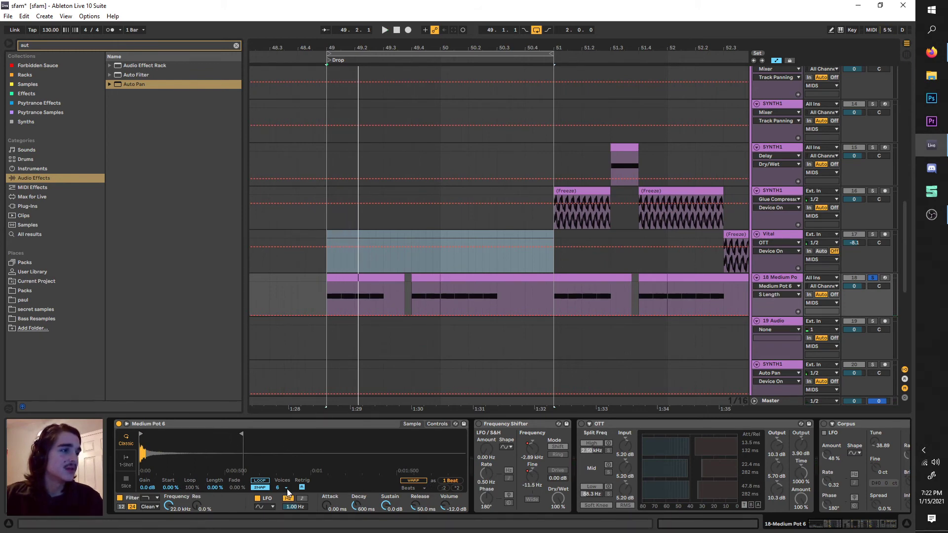
{"action": "key", "text": "space"}
- Search the library for 'kitchen' and narrow the results to Packs
{"action": "key", "text": "ctrl+f"}
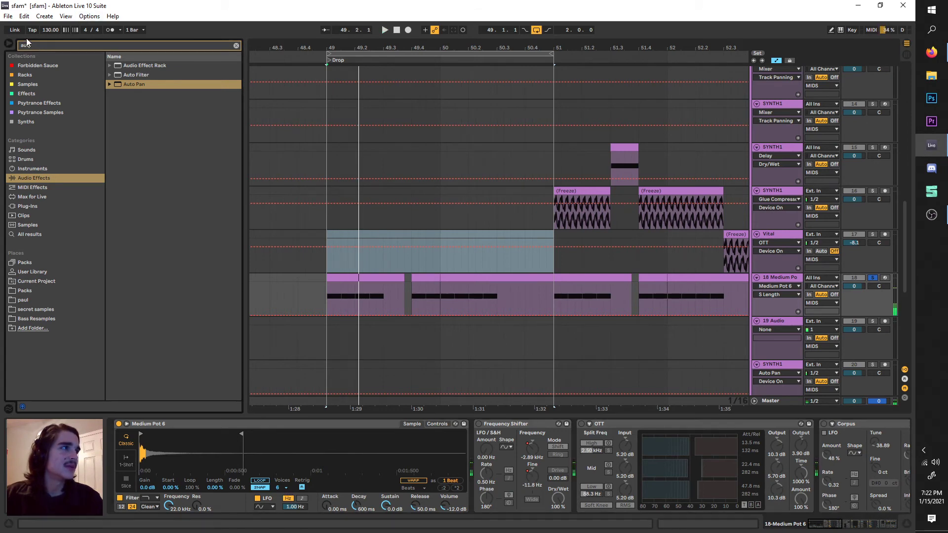
{"action": "type", "text": "kitchen"}
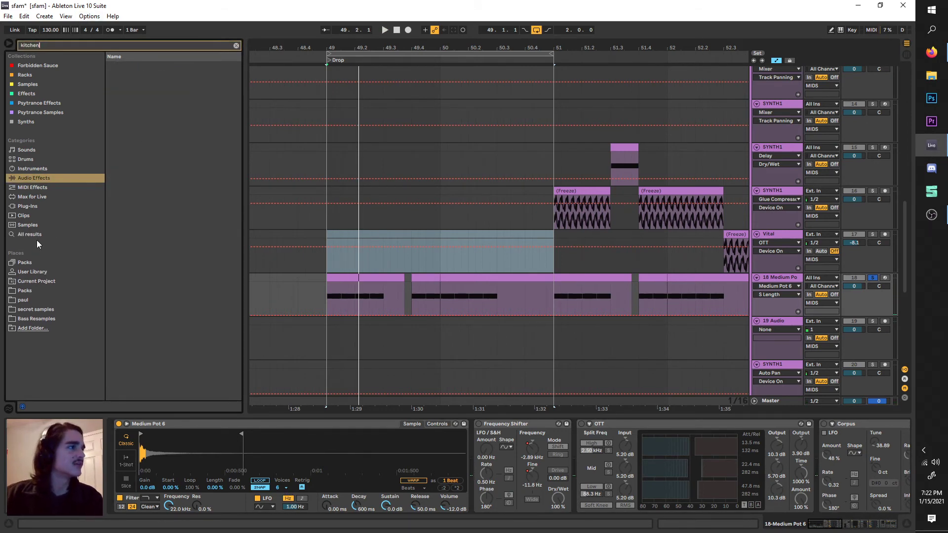
{"action": "left_click", "coordinate": [34, 236]}
{"action": "left_click", "coordinate": [50, 290]}
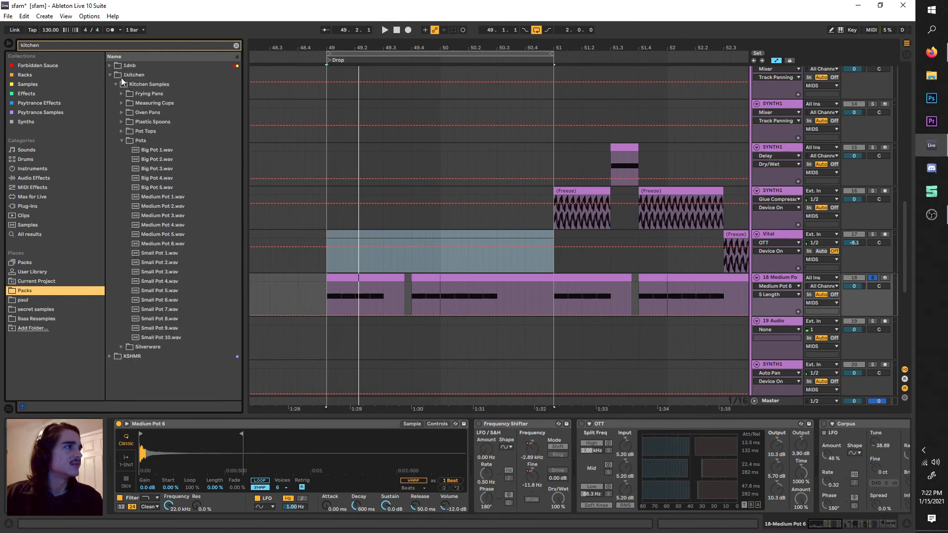
- Preview samples in the Oven Pans and Plastic Spoons folders, including Plastic Spoon 13
{"action": "left_click", "coordinate": [123, 103]}
{"action": "left_click", "coordinate": [121, 112]}
{"action": "left_click", "coordinate": [139, 142]}
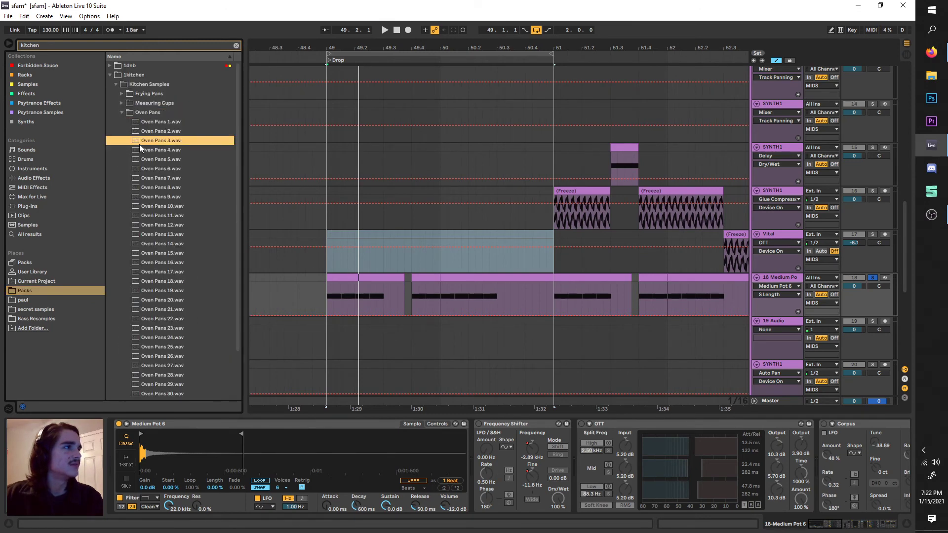
{"action": "left_click", "coordinate": [178, 224]}
{"action": "left_click", "coordinate": [122, 112]}
{"action": "left_click", "coordinate": [121, 122]}
{"action": "left_click", "coordinate": [144, 159]}
{"action": "left_click", "coordinate": [162, 206]}
{"action": "left_click", "coordinate": [168, 244]}
{"action": "left_click", "coordinate": [183, 253]}
- Preview Pot Top 4, 11 and 15 in Pot Tops, then play the Medium Pot track
{"action": "left_click", "coordinate": [122, 122]}
{"action": "left_click", "coordinate": [121, 131]}
{"action": "left_click", "coordinate": [148, 169]}
{"action": "left_click", "coordinate": [167, 234]}
{"action": "left_click", "coordinate": [194, 270]}
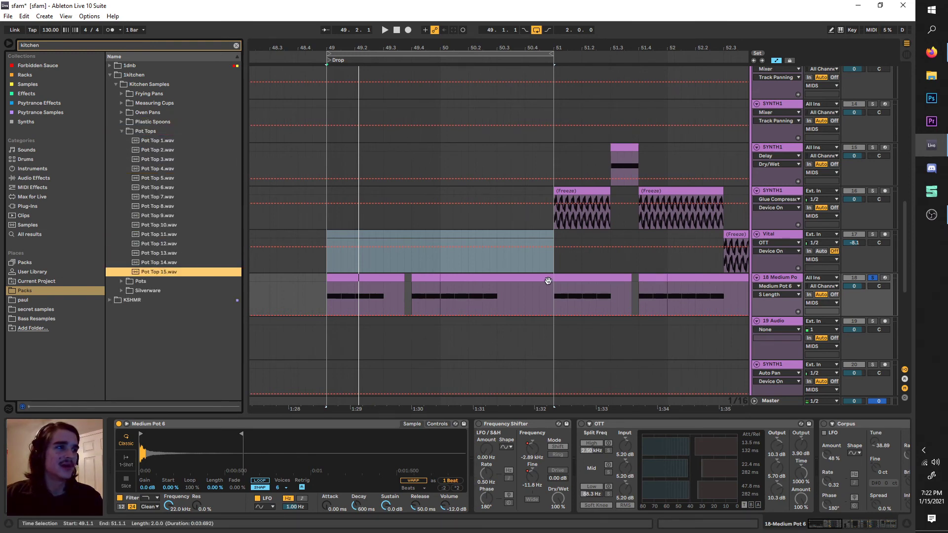
{"action": "left_click", "coordinate": [793, 271]}
{"action": "left_click", "coordinate": [780, 285]}
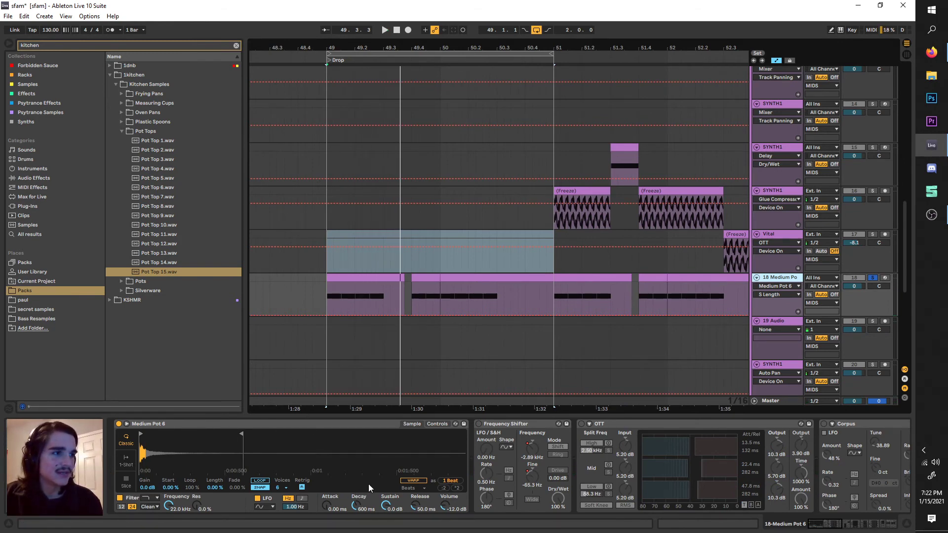
{"action": "key", "text": "space"}
{"action": "key", "text": "space"}
{"action": "key", "text": "space"}
{"action": "key", "text": "space"}
- Preview Pot Top 14.wav and play from the selection start
{"action": "scroll", "coordinate": [456, 465], "scroll_direction": "right", "scroll_amount": 1}
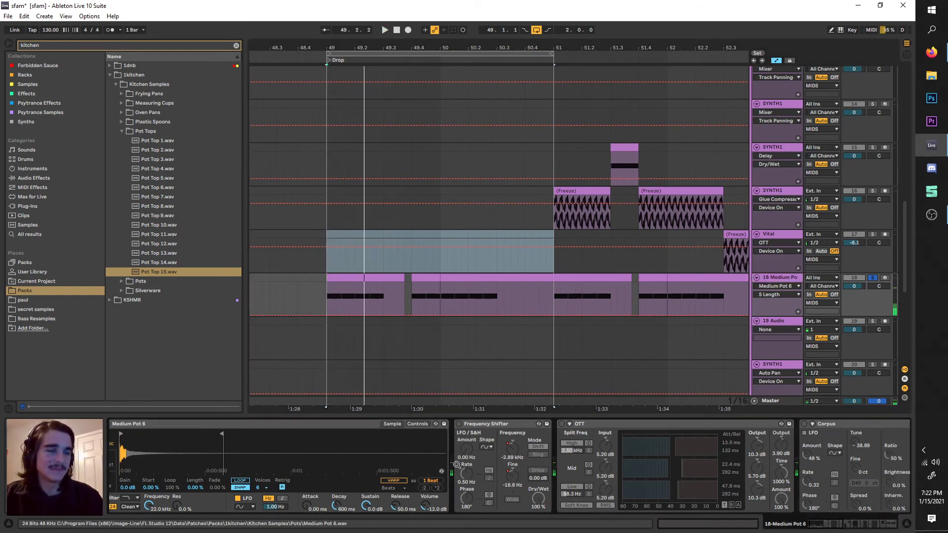
{"action": "scroll", "coordinate": [453, 465], "scroll_direction": "up", "scroll_amount": 1}
{"action": "scroll", "coordinate": [450, 466], "scroll_direction": "down", "scroll_amount": 2}
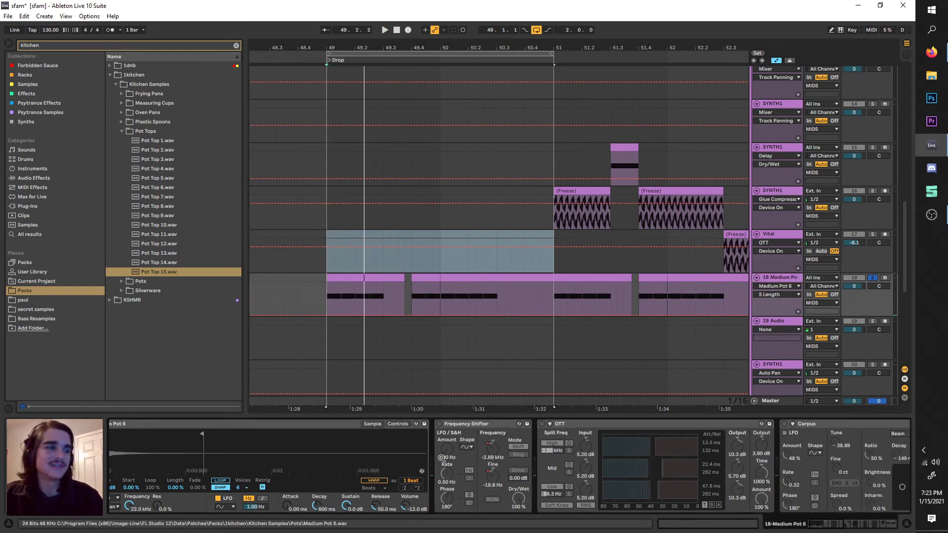
{"action": "scroll", "coordinate": [309, 458], "scroll_direction": "up", "scroll_amount": 2}
{"action": "left_click", "coordinate": [149, 263]}
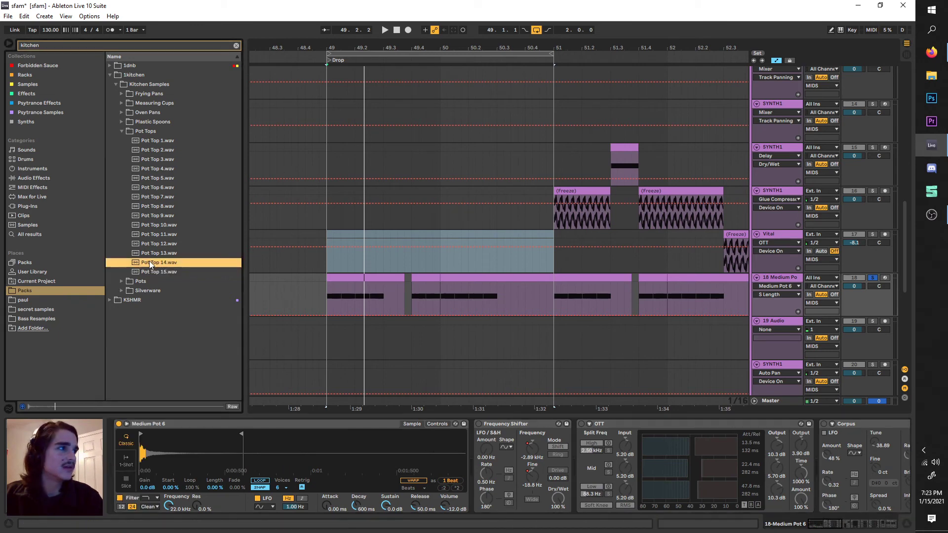
{"action": "key", "text": "space"}
- Activate the Frequency Shifter and re-enable its Fine frequency automation
{"action": "left_click", "coordinate": [482, 438]}
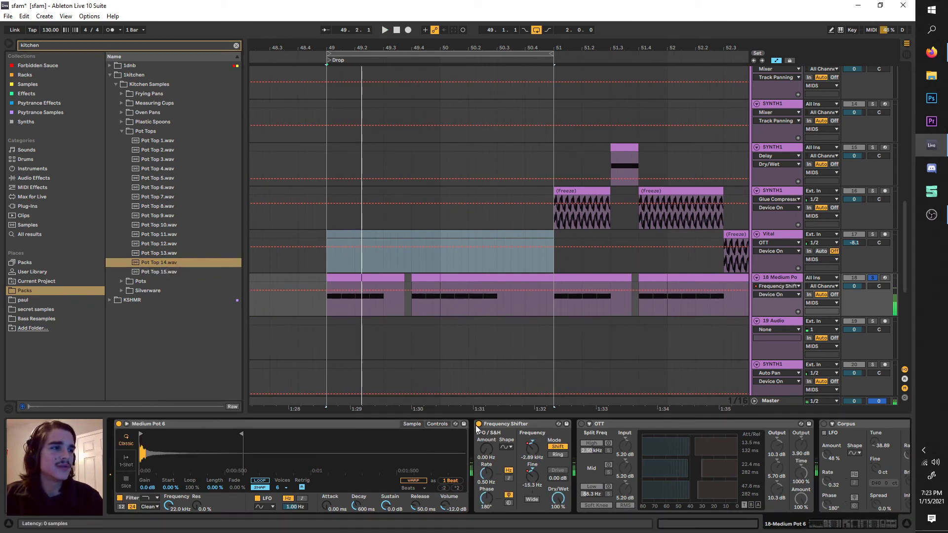
{"action": "scroll", "coordinate": [482, 450], "scroll_direction": "down", "scroll_amount": 2}
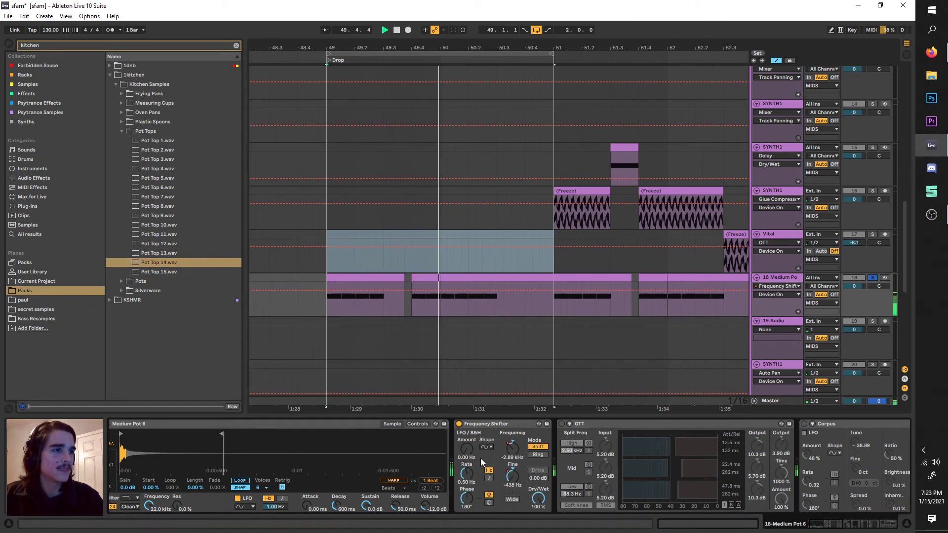
{"action": "left_click", "coordinate": [515, 449]}
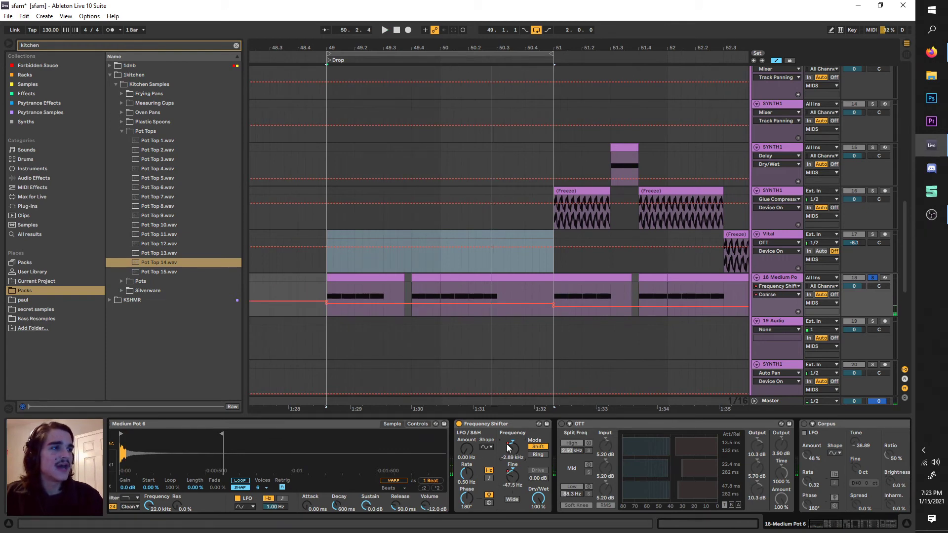
{"action": "key", "text": "space"}
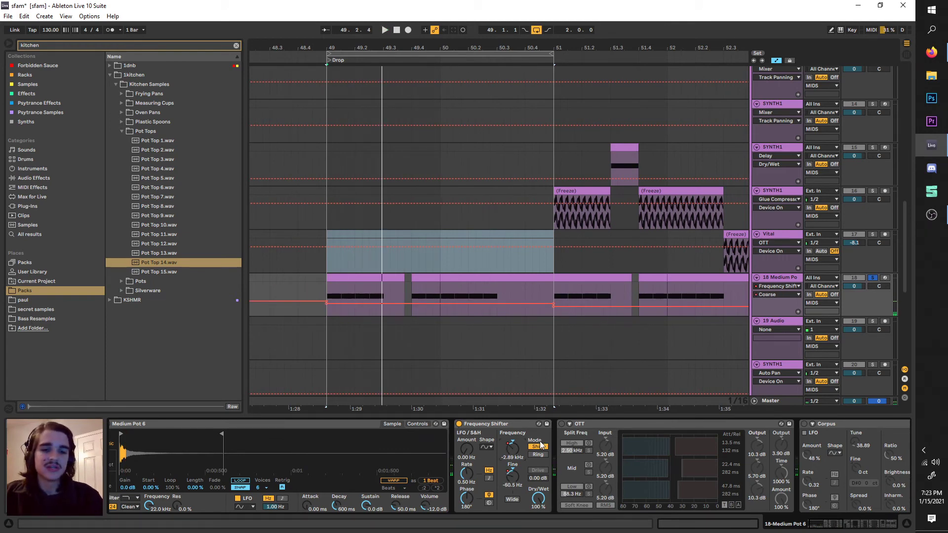
{"action": "scroll", "coordinate": [541, 444], "scroll_direction": "down", "scroll_amount": 3}
{"action": "key", "text": "space"}
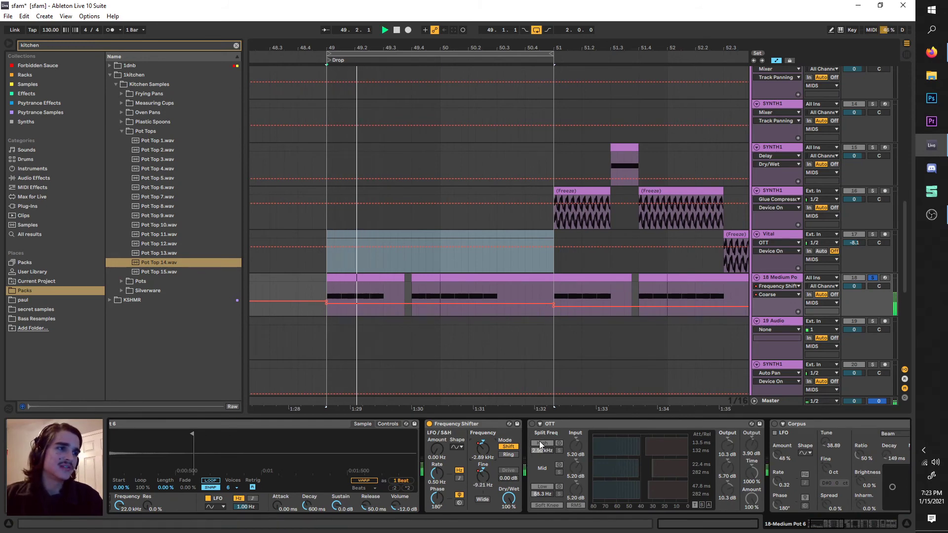
{"action": "left_click", "coordinate": [483, 477]}
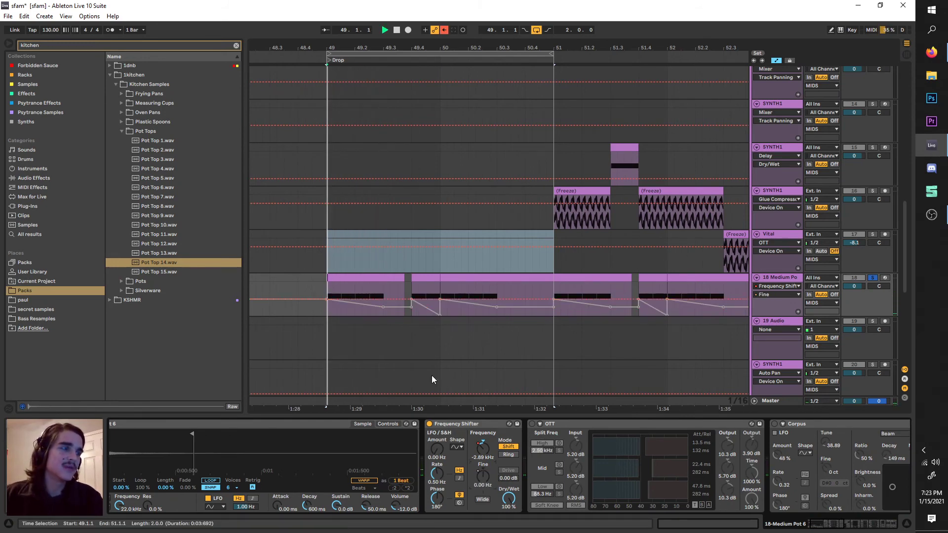
{"action": "left_click", "coordinate": [444, 29]}
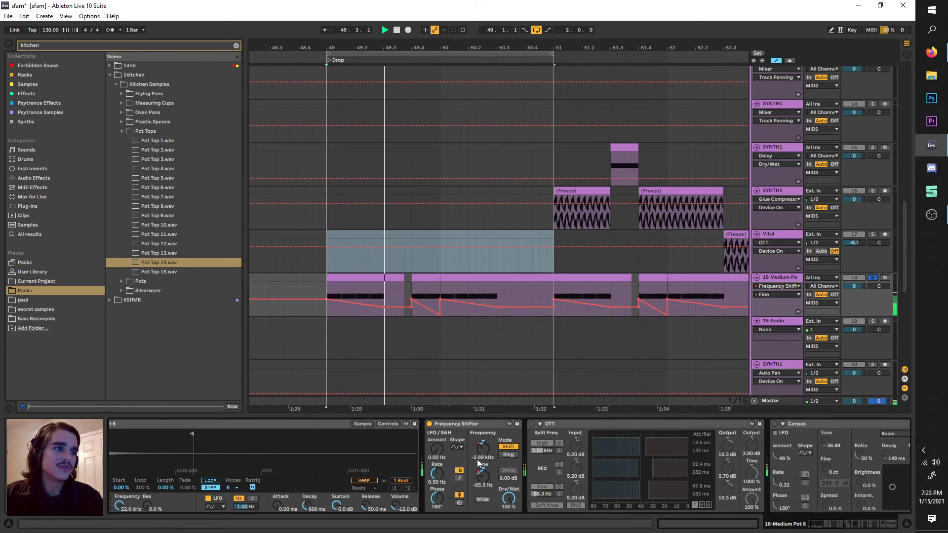
{"action": "scroll", "coordinate": [518, 446], "scroll_direction": "down", "scroll_amount": 2}
- Turn OTT back on and play from the Drop marker
{"action": "left_click", "coordinate": [484, 424]}
{"action": "key", "text": "space"}
{"action": "scroll", "coordinate": [513, 453], "scroll_direction": "down", "scroll_amount": 3}
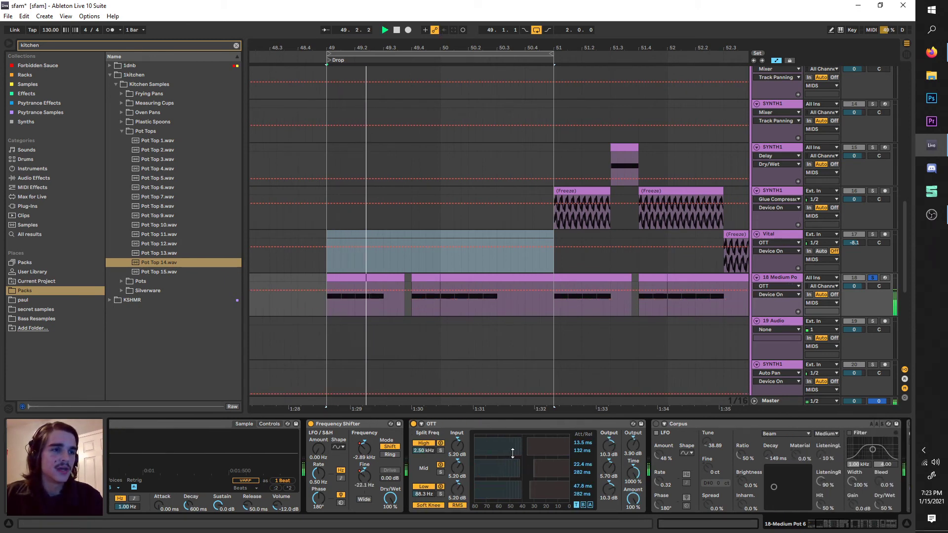
{"action": "scroll", "coordinate": [558, 442], "scroll_direction": "right", "scroll_amount": 2}
{"action": "key", "text": "space"}
{"action": "scroll", "coordinate": [568, 432], "scroll_direction": "right", "scroll_amount": 3}
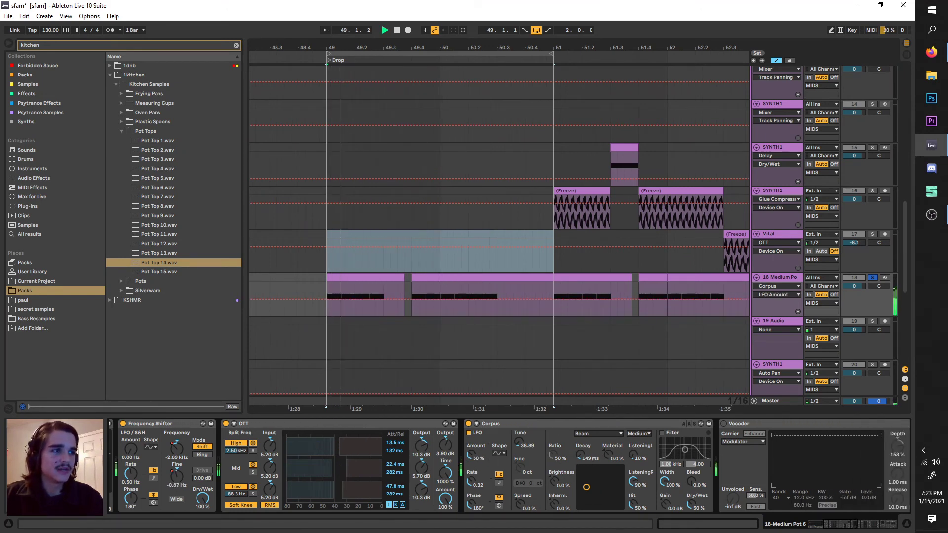
- Raise the Corpus LFO amount to 51%, then switch the Corpus LFO off
{"action": "left_click_drag", "start_coordinate": [472, 455], "coordinate": [472, 454]}
{"action": "key", "text": "space"}
{"action": "left_click", "coordinate": [469, 433]}
{"action": "key", "text": "space"}
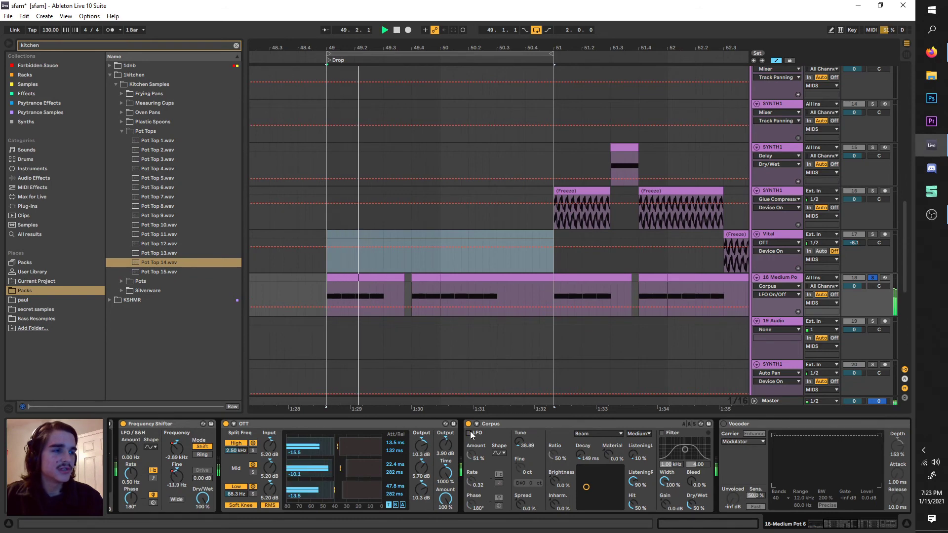
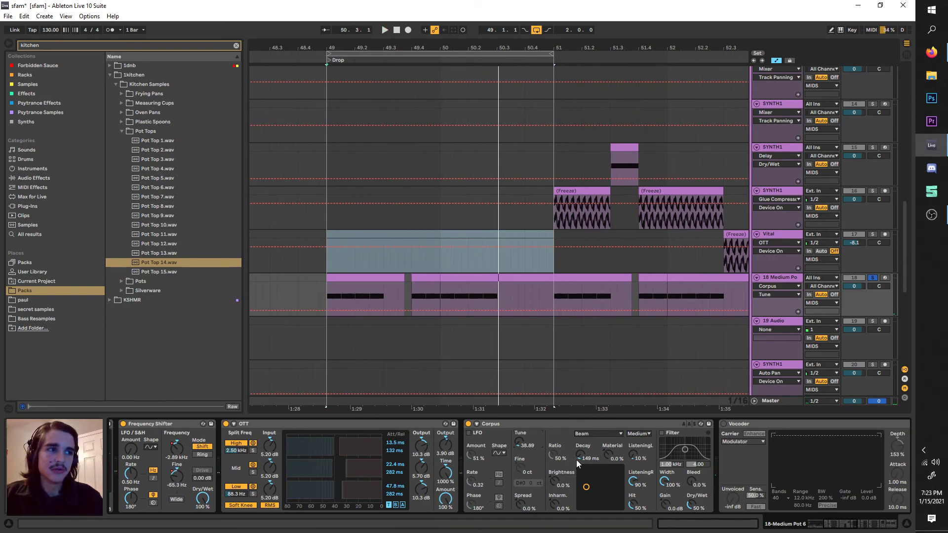
- Re-enable the Corpus LFO at 51% amount and replay the Drop section
{"action": "left_click", "coordinate": [469, 434]}
{"action": "key", "text": "space"}
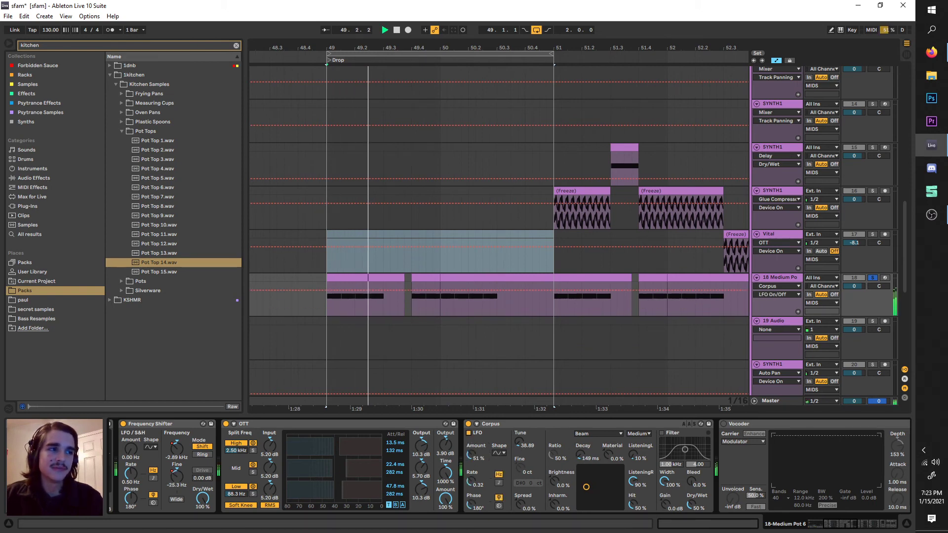
{"action": "scroll", "coordinate": [502, 470], "scroll_direction": "down", "scroll_amount": 3}
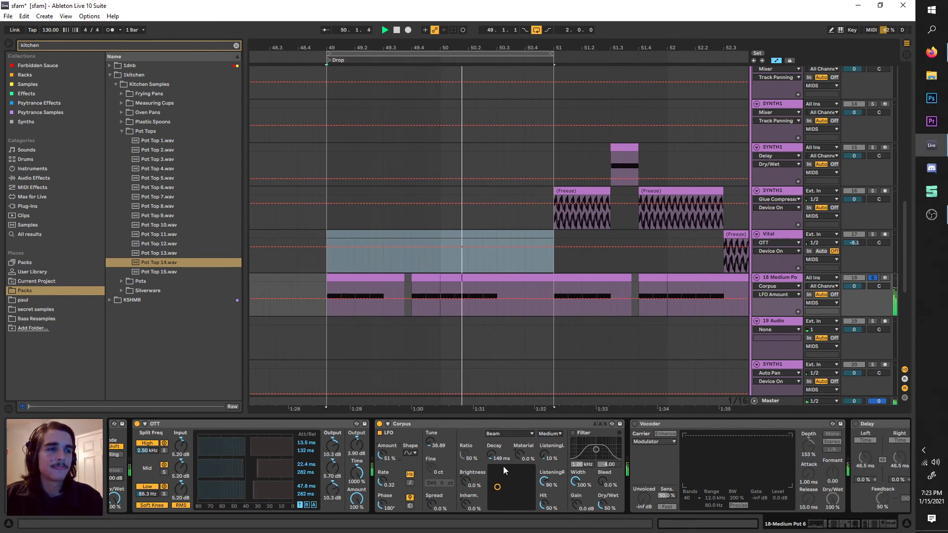
- Switch the Vocoder on and replay the Drop to hear it
{"action": "left_click", "coordinate": [635, 425]}
{"action": "scroll", "coordinate": [613, 484], "scroll_direction": "down", "scroll_amount": 3}
{"action": "key", "text": "space"}
{"action": "scroll", "coordinate": [543, 487], "scroll_direction": "down", "scroll_amount": 2}
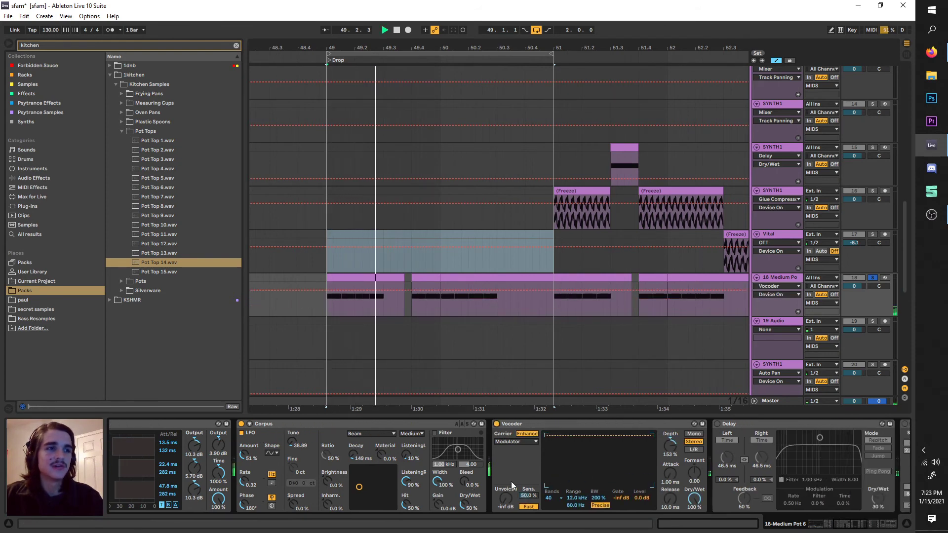
{"action": "scroll", "coordinate": [580, 478], "scroll_direction": "down", "scroll_amount": 4}
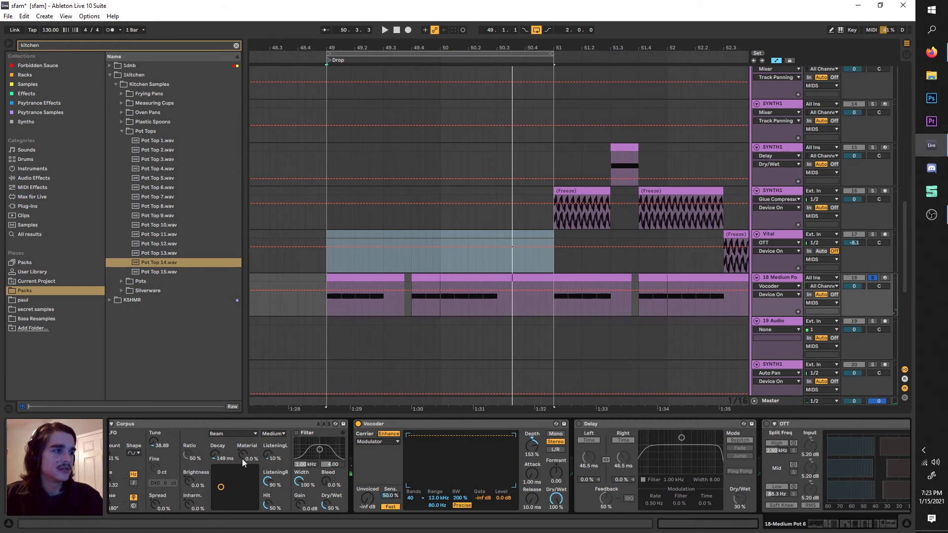
{"action": "scroll", "coordinate": [336, 452], "scroll_direction": "down", "scroll_amount": 2}
- Switch the Delay on, audition the Drop, then stop playback
{"action": "left_click", "coordinate": [500, 424]}
{"action": "key", "text": "space"}
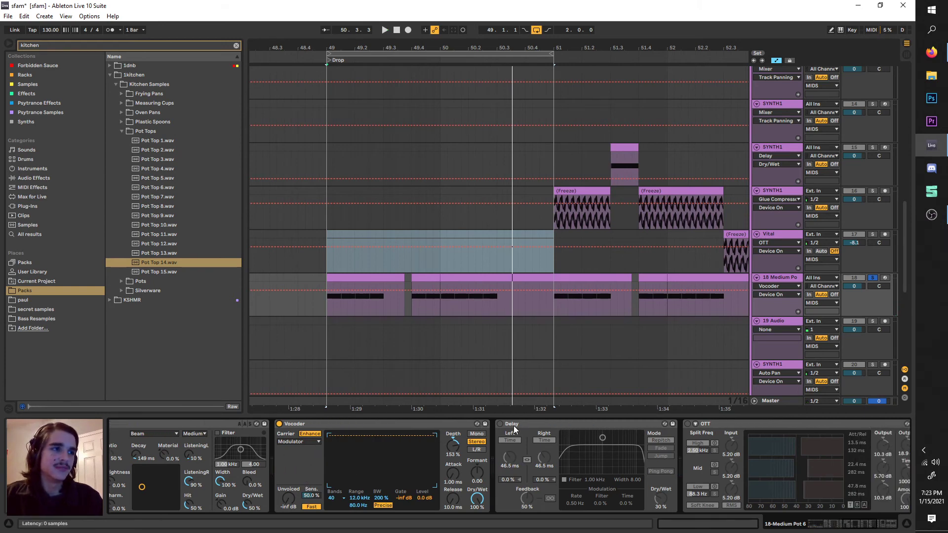
{"action": "key", "text": "space"}
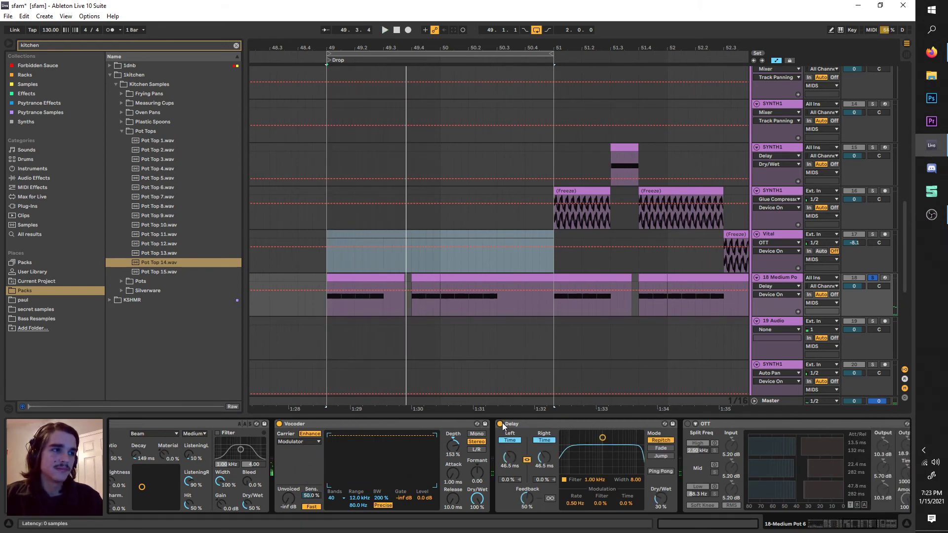
{"action": "key", "text": "space"}
{"action": "key", "text": "space"}
{"action": "key", "text": "space"}
{"action": "key", "text": "space"}
{"action": "key", "text": "space"}
- Try a 2.68 s Vocoder release, then revert it to 10.0 ms
{"action": "left_click", "coordinate": [338, 499]}
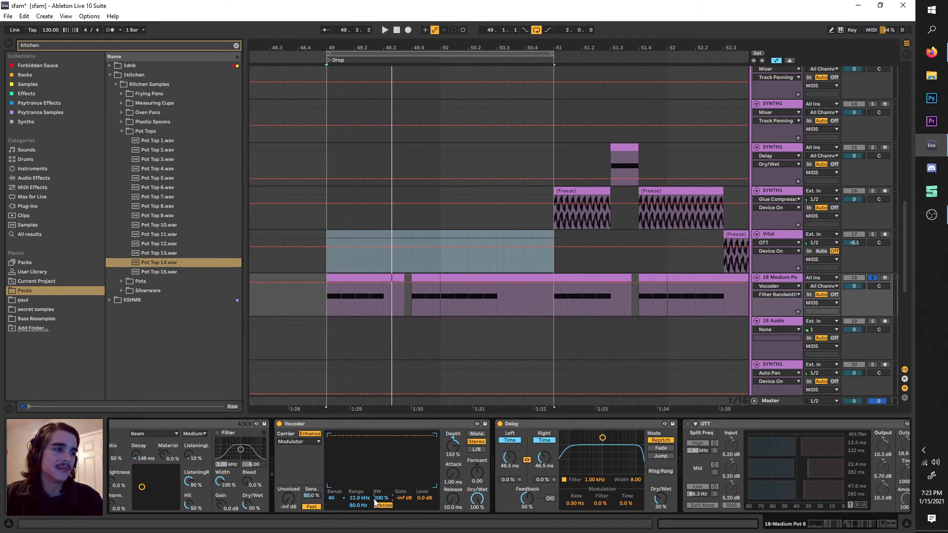
{"action": "scroll", "coordinate": [494, 444], "scroll_direction": "down", "scroll_amount": 1}
{"action": "key", "text": "space"}
- Compare the Drop with the Delay off and on, ending with it on
{"action": "key", "text": "space"}
{"action": "key", "text": "space"}
{"action": "left_click_drag", "start_coordinate": [425, 504], "coordinate": [428, 435]}
{"action": "key", "text": "ctrl+z"}
{"action": "left_click", "coordinate": [470, 424]}
{"action": "key", "text": "space"}
{"action": "key", "text": "space"}
{"action": "left_click", "coordinate": [470, 424]}
{"action": "key", "text": "space"}
{"action": "key", "text": "space"}
{"action": "scroll", "coordinate": [420, 444], "scroll_direction": "down", "scroll_amount": 4}
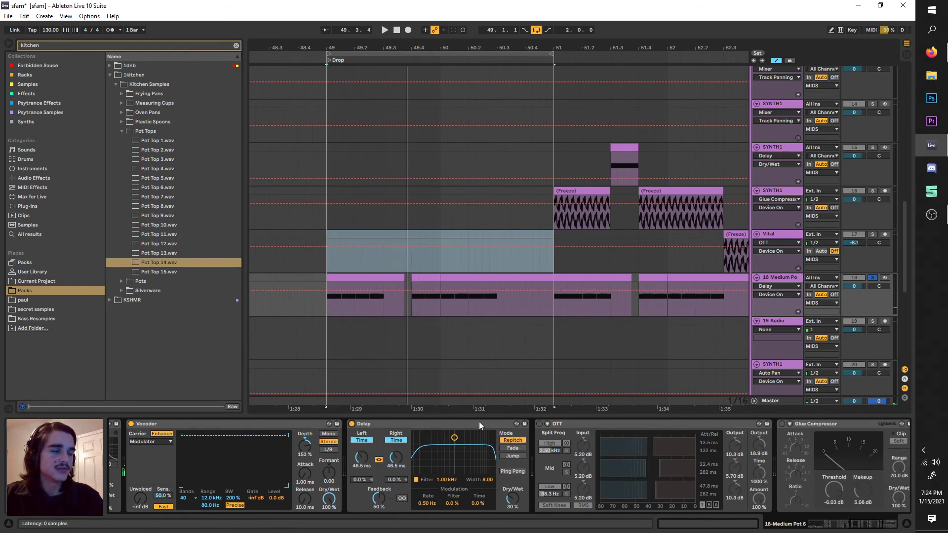
{"action": "key", "text": "space"}
- Pick the Delay's left sync setting, expand OTT's sidechain, then stop playback
{"action": "double_click", "coordinate": [365, 441]}
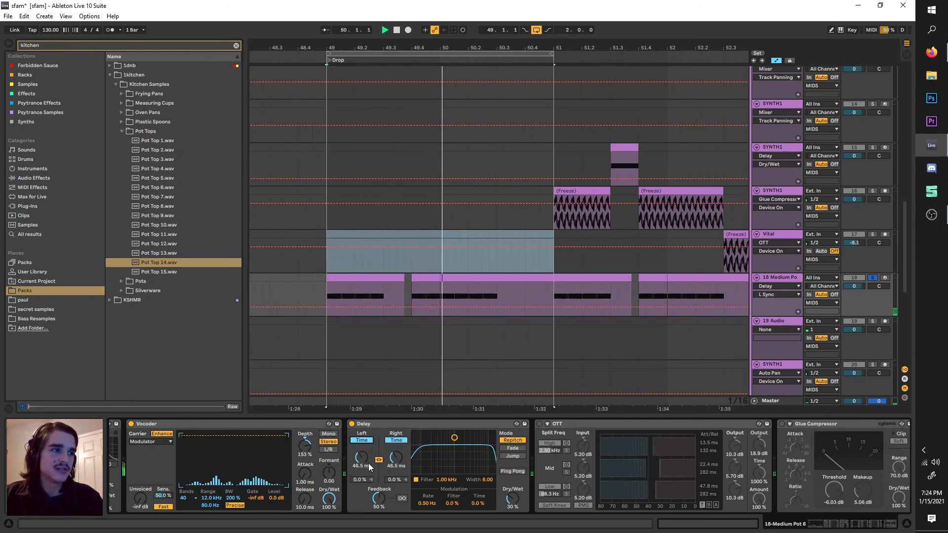
{"action": "scroll", "coordinate": [375, 469], "scroll_direction": "down", "scroll_amount": 1}
{"action": "left_click", "coordinate": [506, 425]}
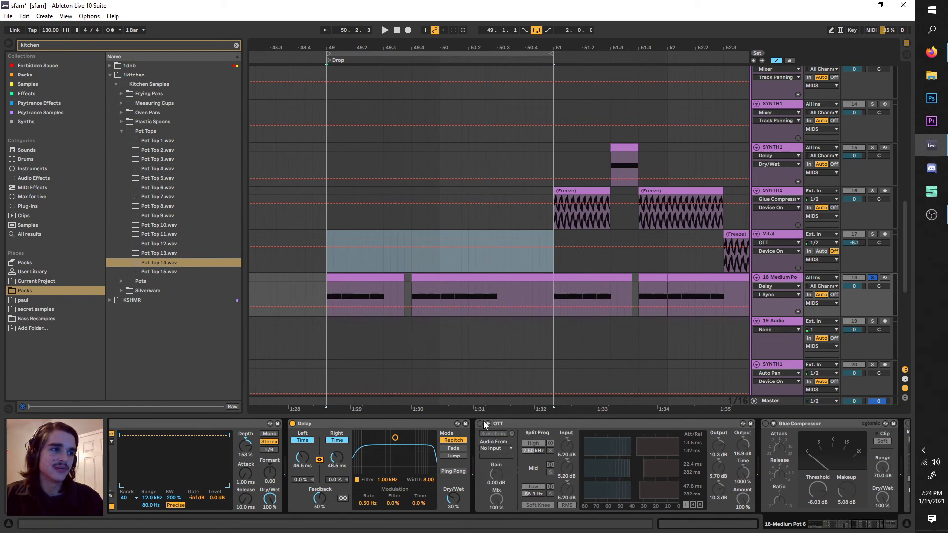
{"action": "scroll", "coordinate": [599, 453], "scroll_direction": "down", "scroll_amount": 3}
{"action": "left_click", "coordinate": [621, 426]}
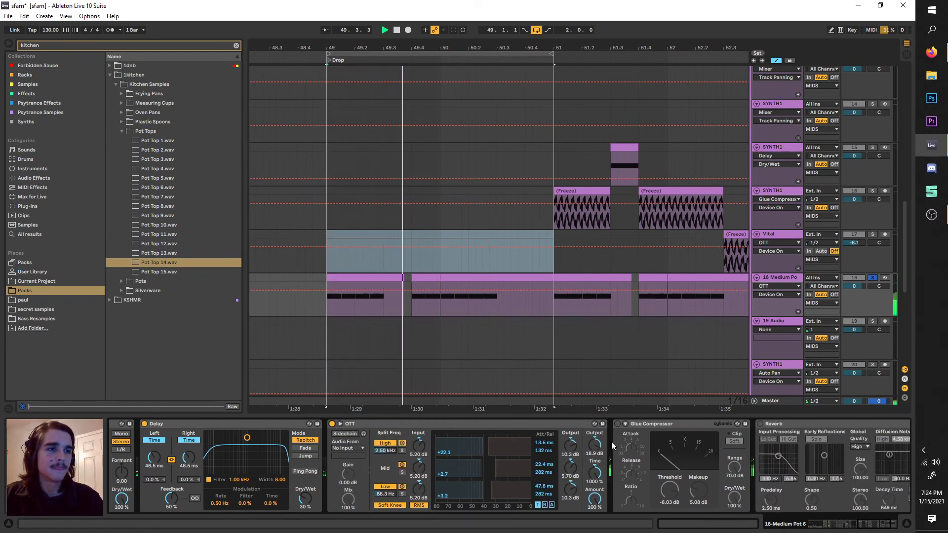
{"action": "scroll", "coordinate": [621, 426], "scroll_direction": "down", "scroll_amount": 2}
{"action": "scroll", "coordinate": [611, 488], "scroll_direction": "down", "scroll_amount": 2}
{"action": "scroll", "coordinate": [612, 488], "scroll_direction": "down", "scroll_amount": 1}
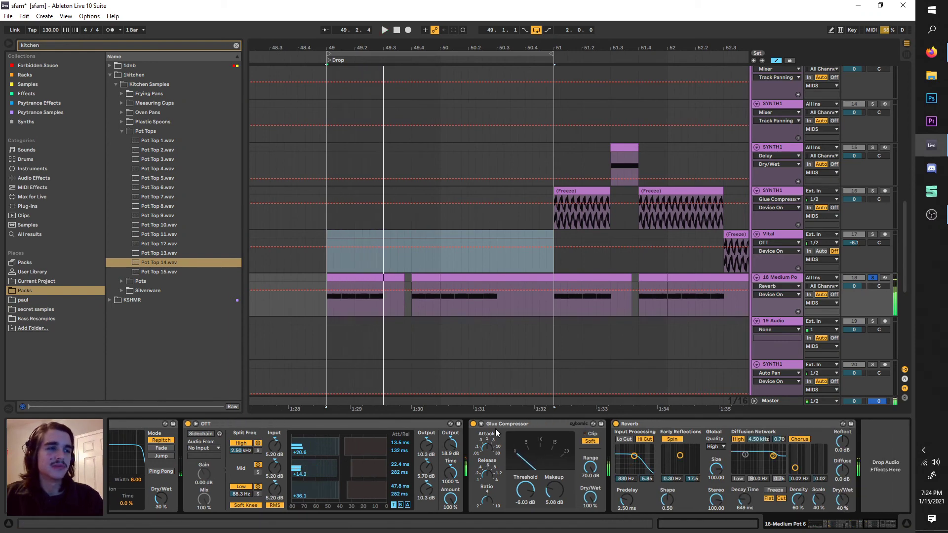
{"action": "key", "text": "space"}
{"action": "key", "text": "space"}
{"action": "key", "text": "space"}
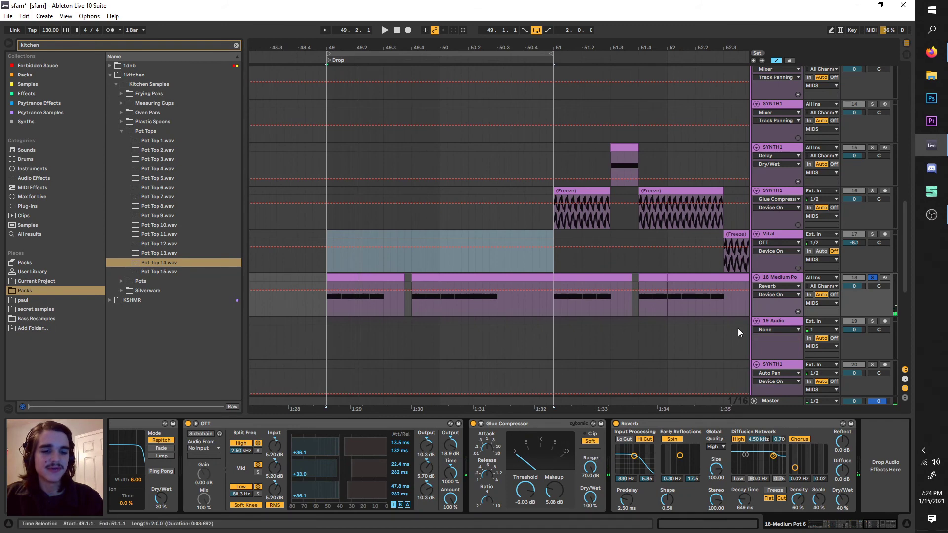
- Unsolo track 18 and zoom the arrangement out around bar 50
{"action": "left_click", "coordinate": [878, 278]}
{"action": "left_click_drag", "start_coordinate": [548, 48], "coordinate": [587, 65]}
{"action": "scroll", "coordinate": [545, 192], "scroll_direction": "up", "scroll_amount": 4}
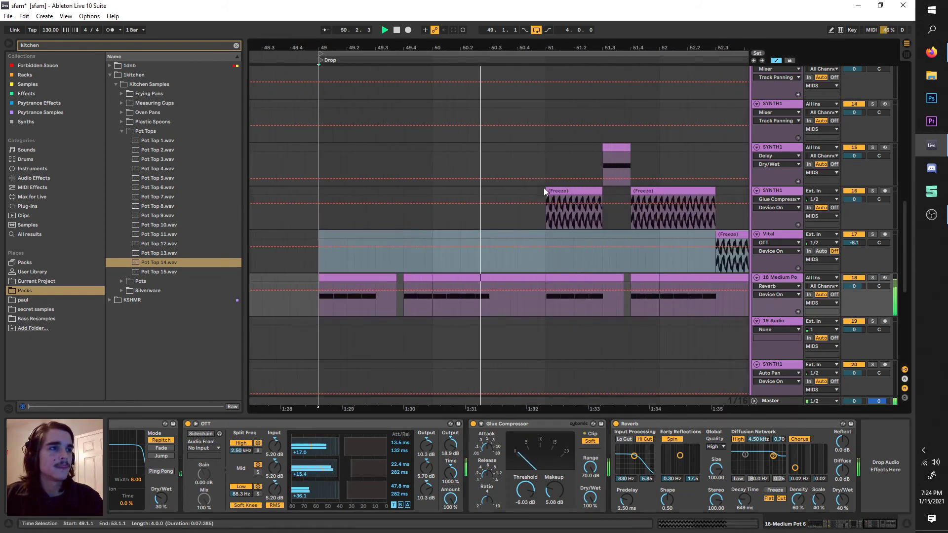
{"action": "scroll", "coordinate": [546, 192], "scroll_direction": "down", "scroll_amount": 2}
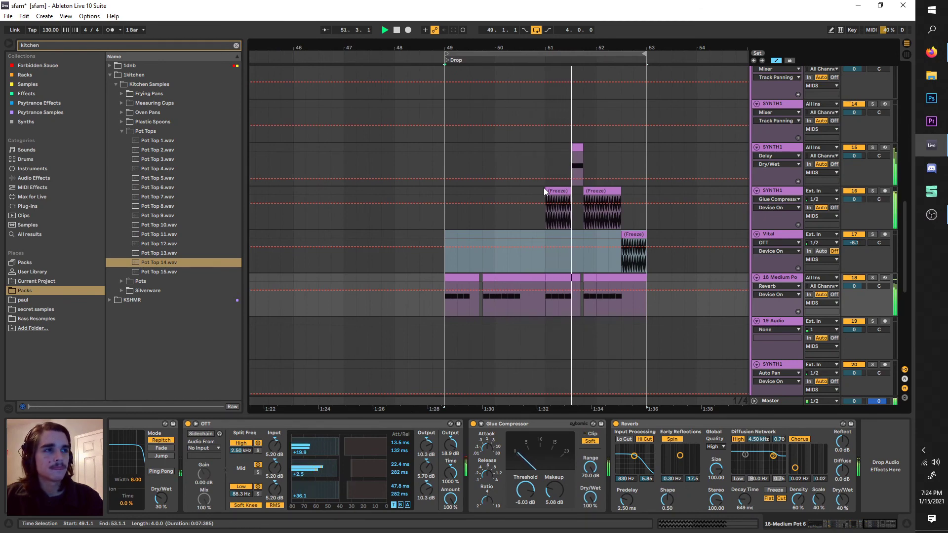
- Show track 18's Frequency Shifter Coarse automation lane and play from bar 50.4
{"action": "left_click", "coordinate": [778, 286]}
{"action": "left_click", "coordinate": [773, 310]}
{"action": "left_click", "coordinate": [767, 295]}
{"action": "left_click", "coordinate": [767, 317]}
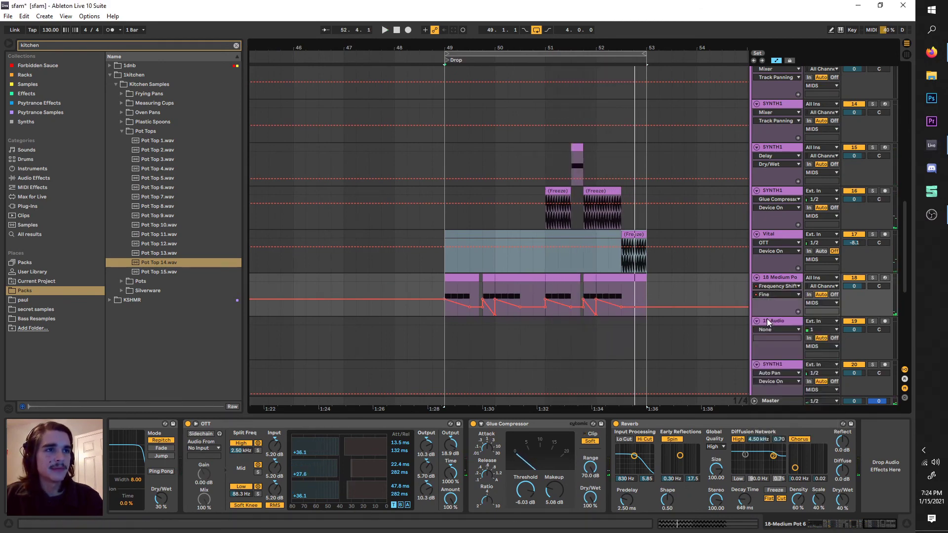
{"action": "scroll", "coordinate": [535, 138], "scroll_direction": "up", "scroll_amount": 3}
{"action": "left_click", "coordinate": [552, 54]}
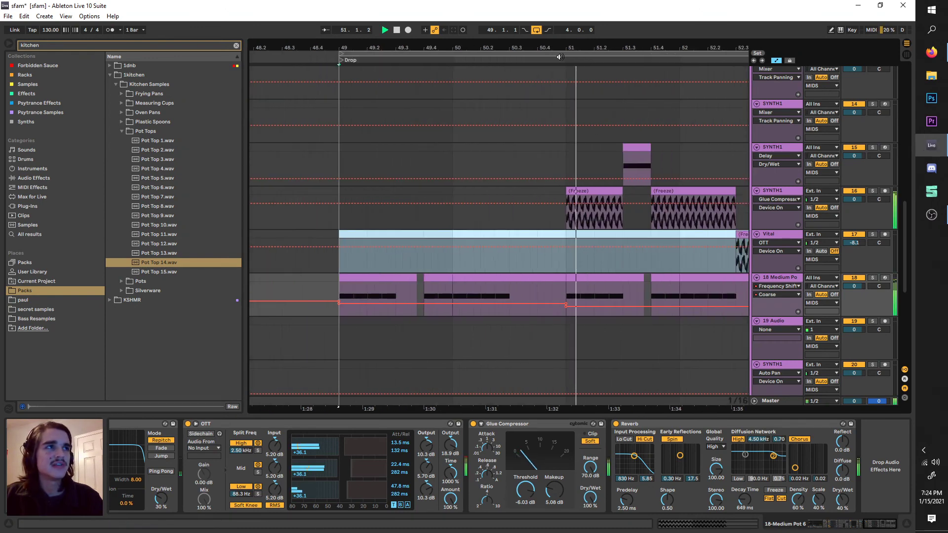
- Show the Frequency Shifter's coarse frequency automation from its device, then audition the drop
{"action": "left_click", "coordinate": [771, 281]}
{"action": "scroll", "coordinate": [348, 454], "scroll_direction": "down", "scroll_amount": 6}
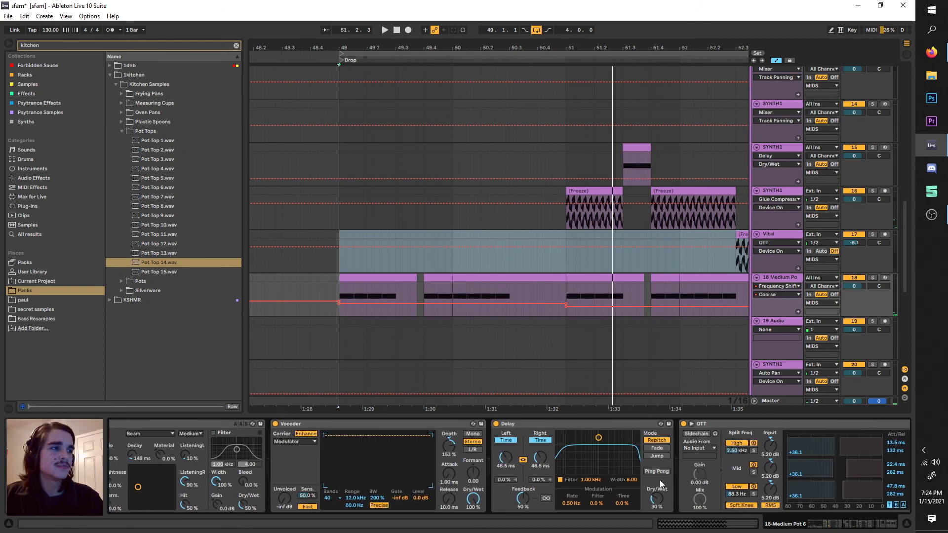
{"action": "scroll", "coordinate": [348, 454], "scroll_direction": "up", "scroll_amount": 6}
{"action": "left_click", "coordinate": [450, 477]}
{"action": "left_click", "coordinate": [443, 448]}
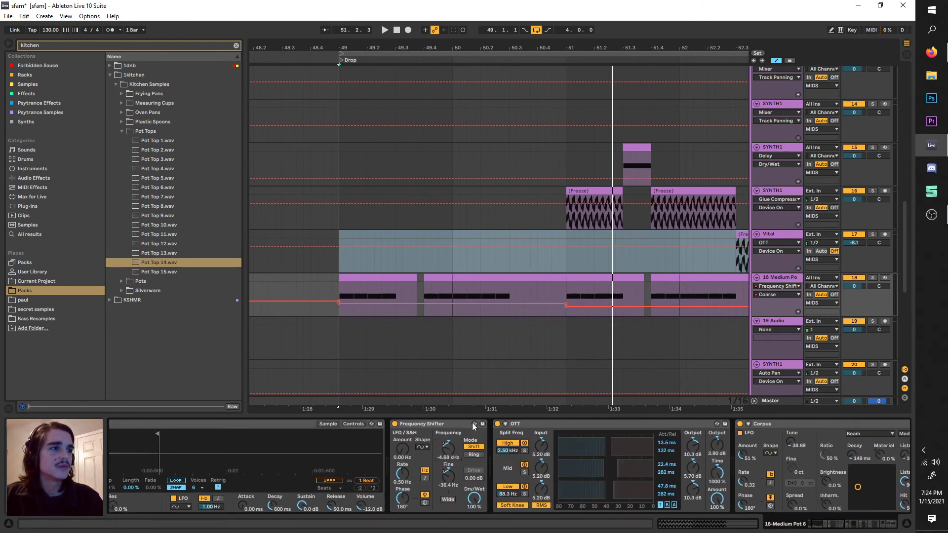
{"action": "key", "text": "space"}
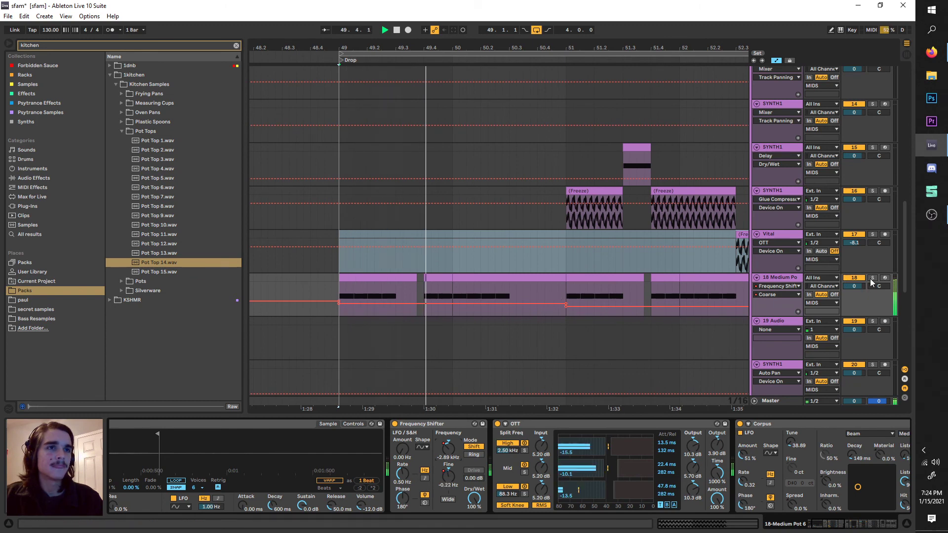
{"action": "key", "text": "space"}
{"action": "scroll", "coordinate": [581, 261], "scroll_direction": "right", "scroll_amount": 3}
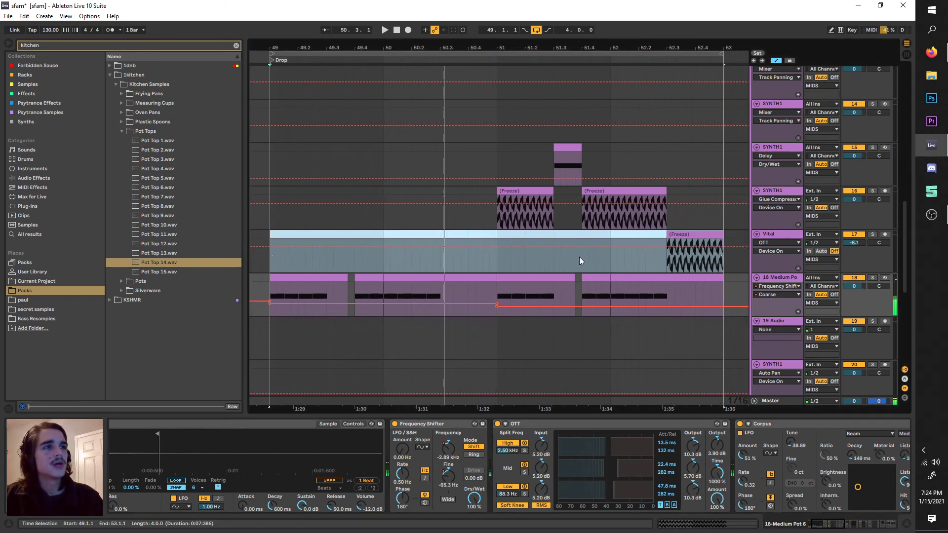
{"action": "scroll", "coordinate": [524, 280], "scroll_direction": "up", "scroll_amount": 8}
- Browse the Hiss and track 11 chains, ending on track 16's Overdrive-Corpus-Auto Pan-Glue chain
{"action": "scroll", "coordinate": [525, 285], "scroll_direction": "down", "scroll_amount": 2}
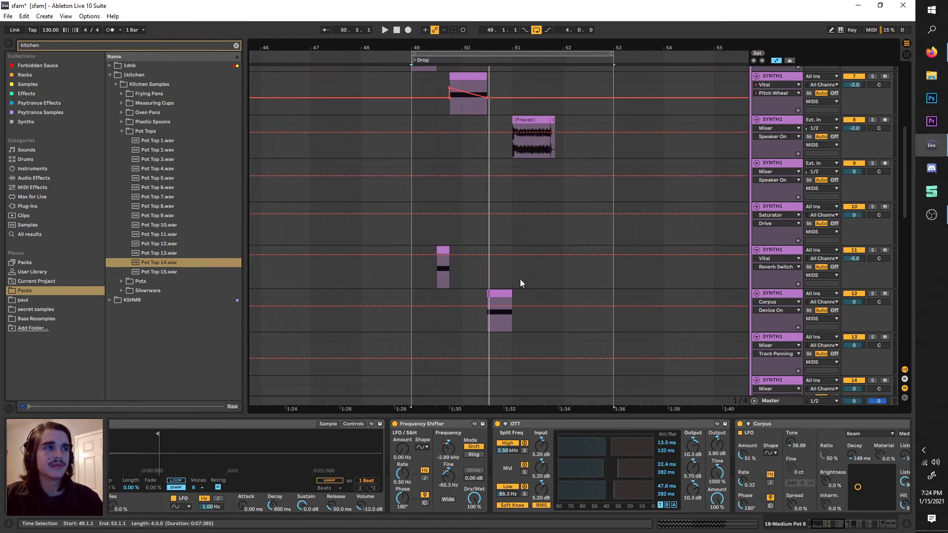
{"action": "scroll", "coordinate": [521, 280], "scroll_direction": "up", "scroll_amount": 4}
{"action": "scroll", "coordinate": [775, 252], "scroll_direction": "up", "scroll_amount": 1}
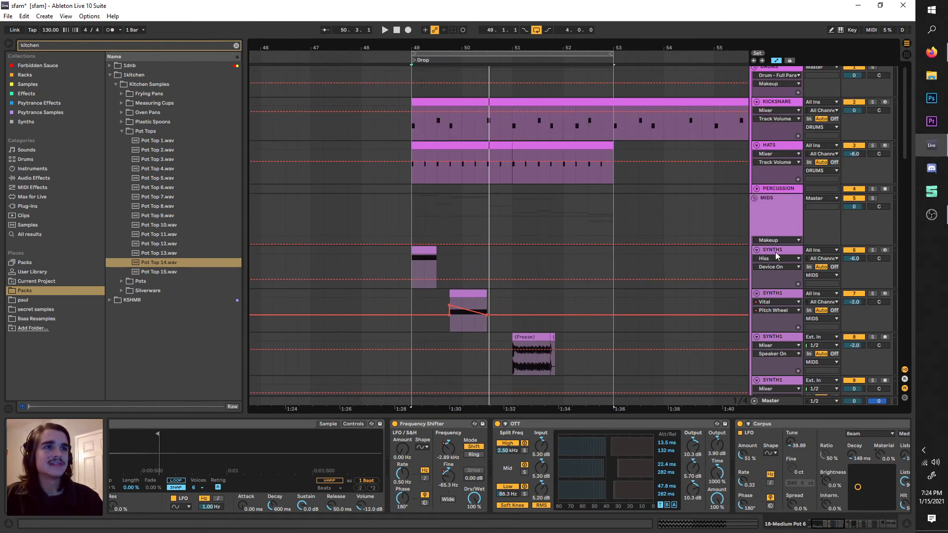
{"action": "left_click", "coordinate": [776, 251]}
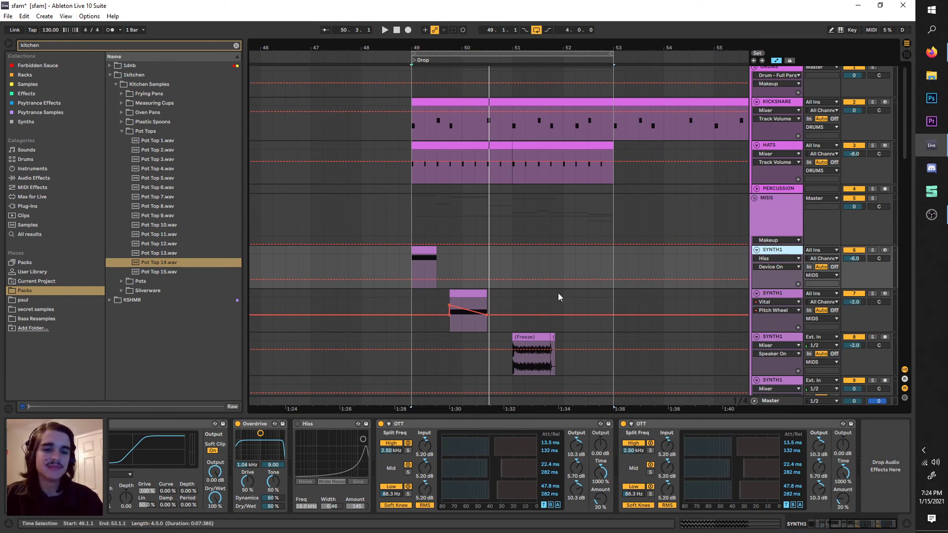
{"action": "scroll", "coordinate": [558, 296], "scroll_direction": "down", "scroll_amount": 4}
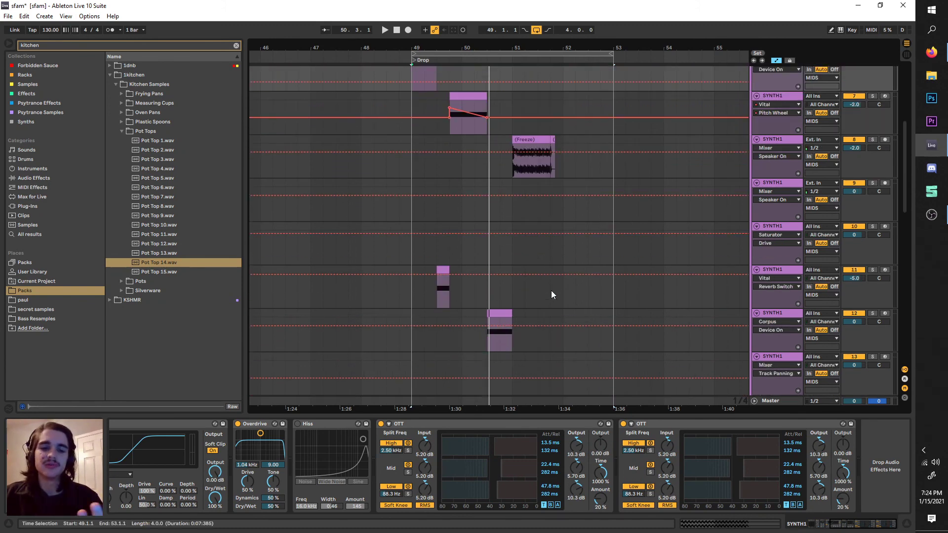
{"action": "left_click", "coordinate": [777, 270]}
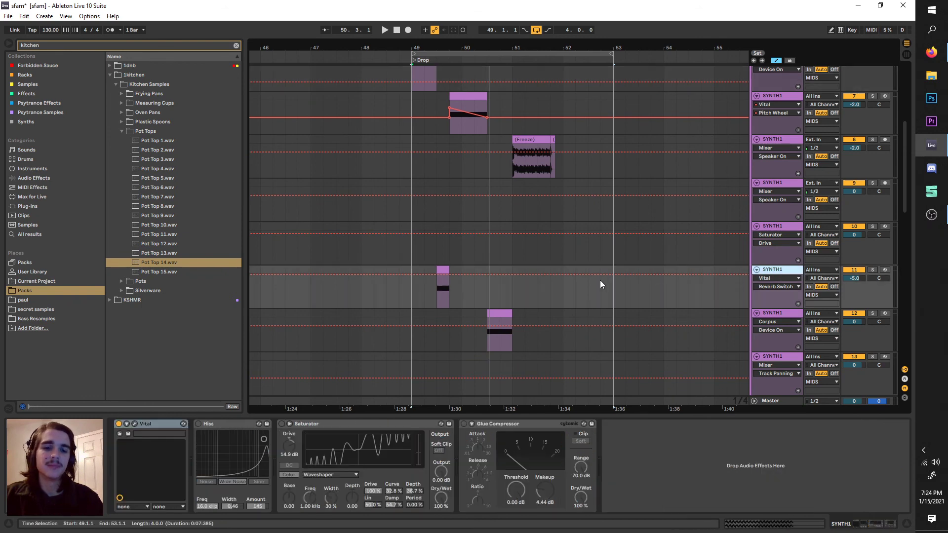
{"action": "scroll", "coordinate": [516, 291], "scroll_direction": "down", "scroll_amount": 2}
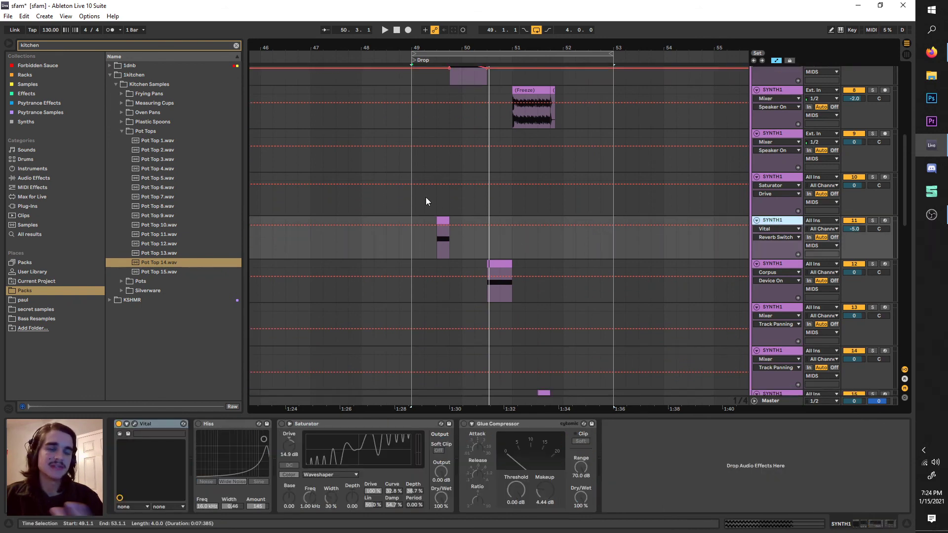
{"action": "scroll", "coordinate": [476, 241], "scroll_direction": "down", "scroll_amount": 4}
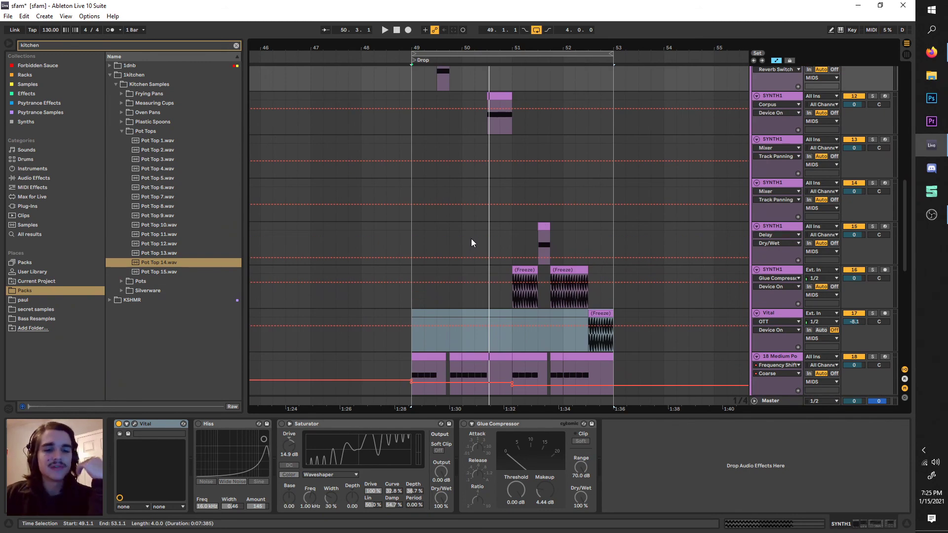
{"action": "left_click", "coordinate": [780, 272]}
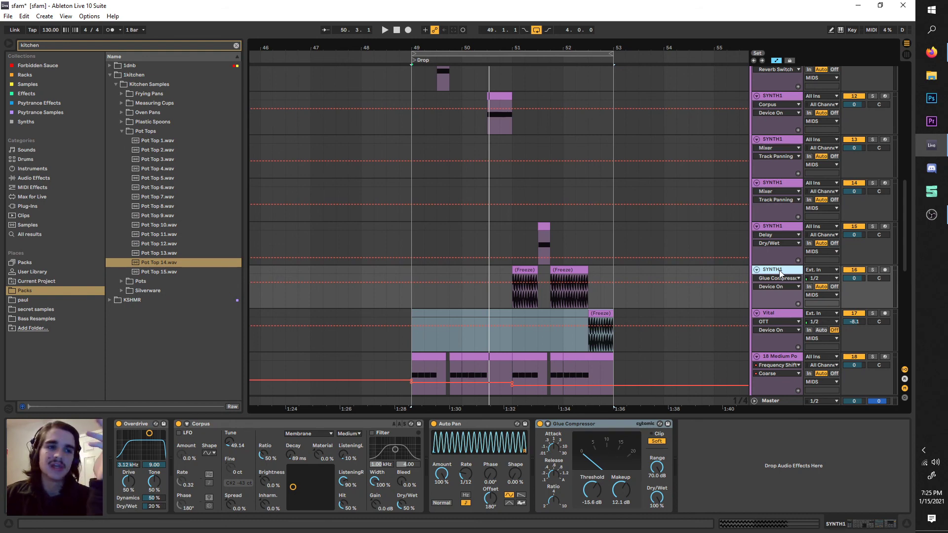
{"action": "double_click", "coordinate": [528, 272]}
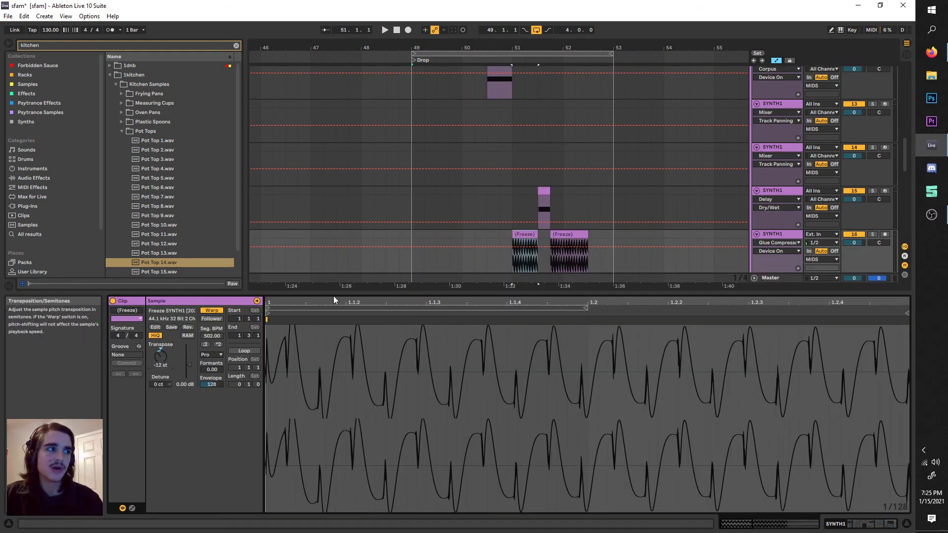
{"action": "left_click", "coordinate": [777, 238]}
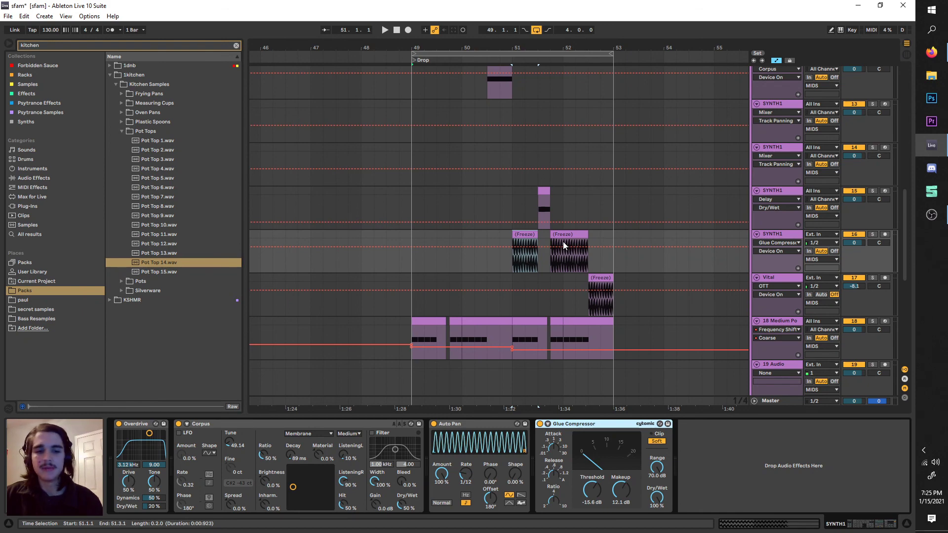
{"action": "left_click", "coordinate": [768, 237]}
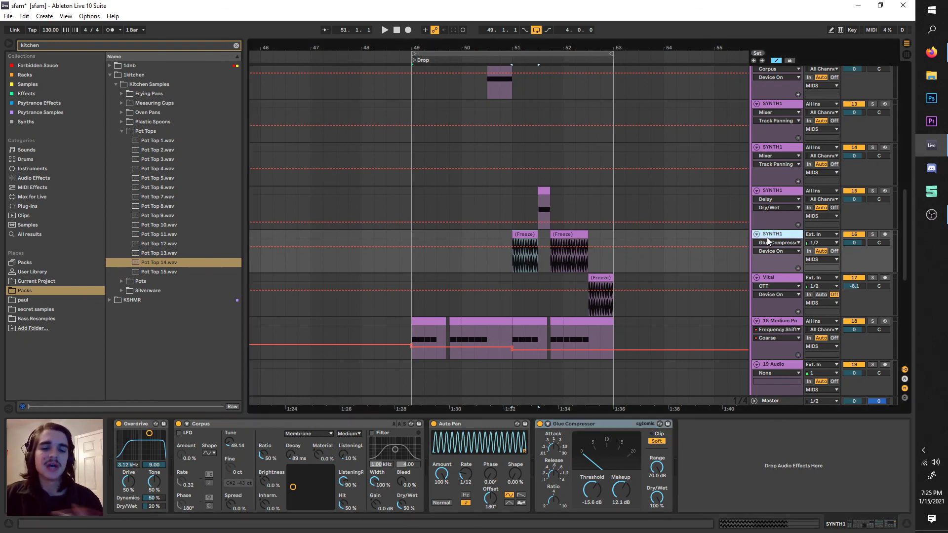
{"action": "double_click", "coordinate": [529, 234]}
{"action": "scroll", "coordinate": [550, 243], "scroll_direction": "up", "scroll_amount": 3}
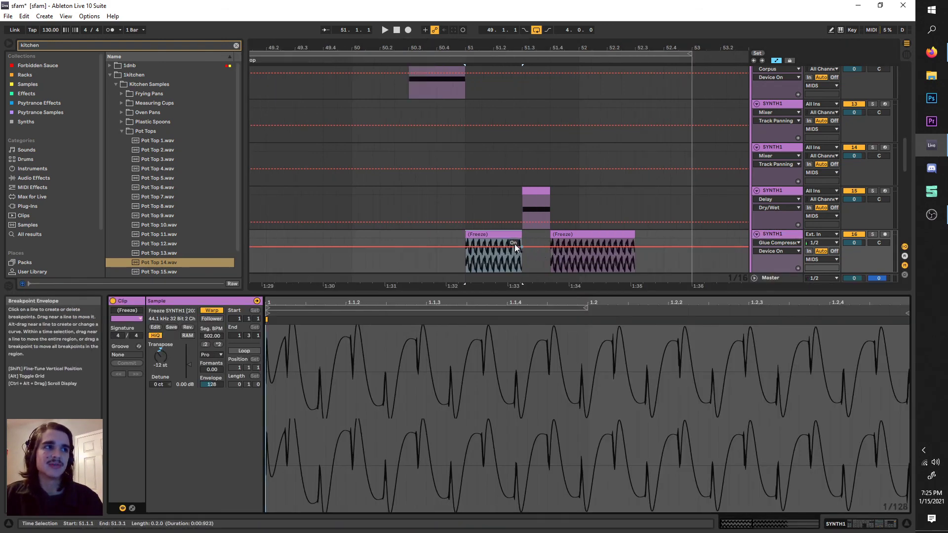
{"action": "scroll", "coordinate": [513, 244], "scroll_direction": "up", "scroll_amount": 3}
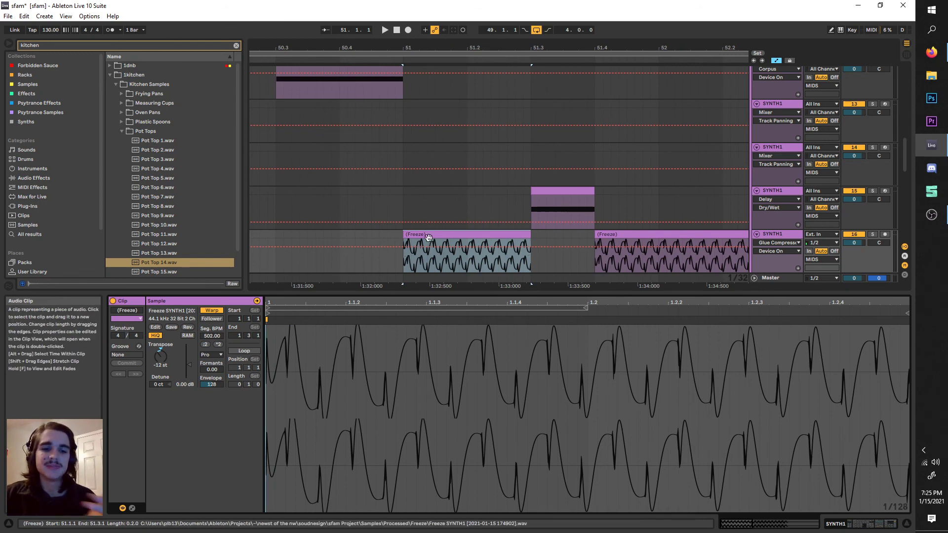
{"action": "scroll", "coordinate": [433, 236], "scroll_direction": "down", "scroll_amount": 3}
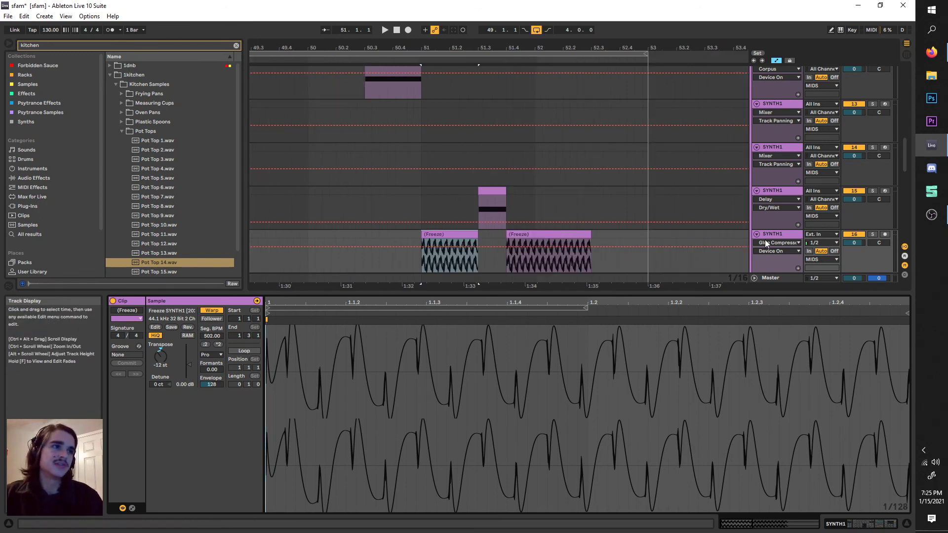
{"action": "double_click", "coordinate": [762, 235]}
{"action": "scroll", "coordinate": [414, 245], "scroll_direction": "down", "scroll_amount": 3}
{"action": "scroll", "coordinate": [380, 258], "scroll_direction": "up", "scroll_amount": 7}
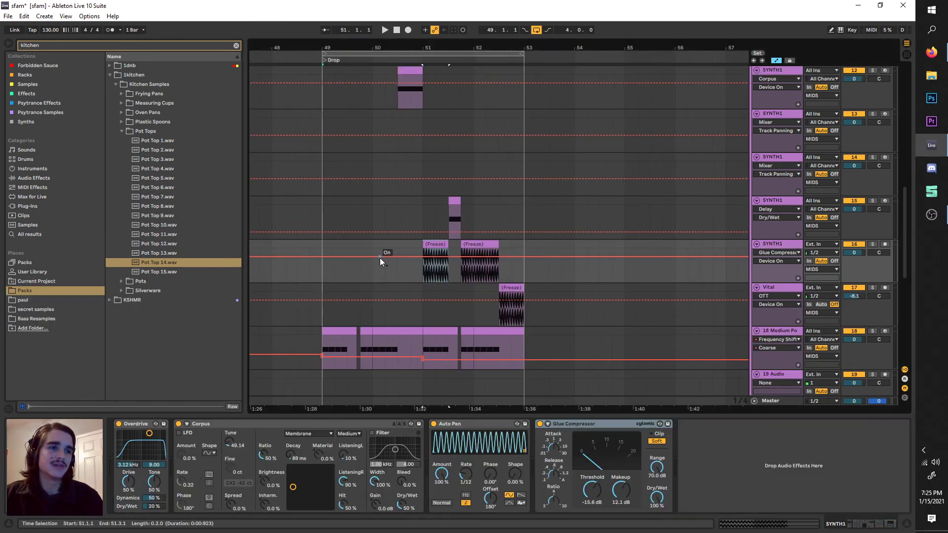